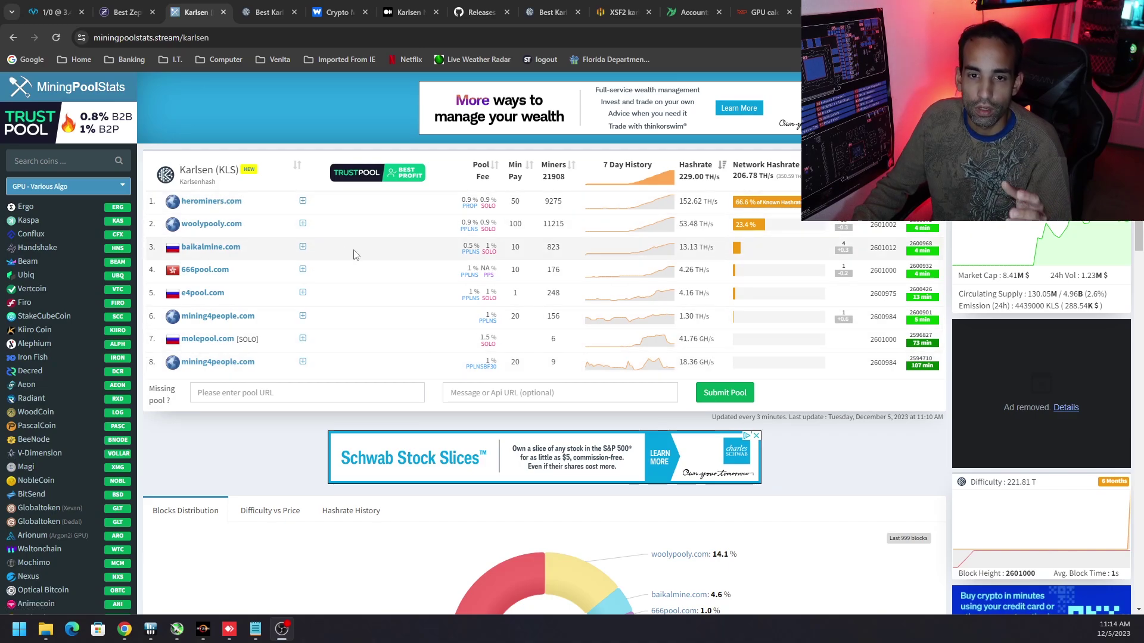
Step: Check HeroMiners' us.karlsen.herominers.com server and port 1195, then bring up WoolyPooly's KLS guide
left_click(265, 12)
scroll(795, 420, "up", 3)
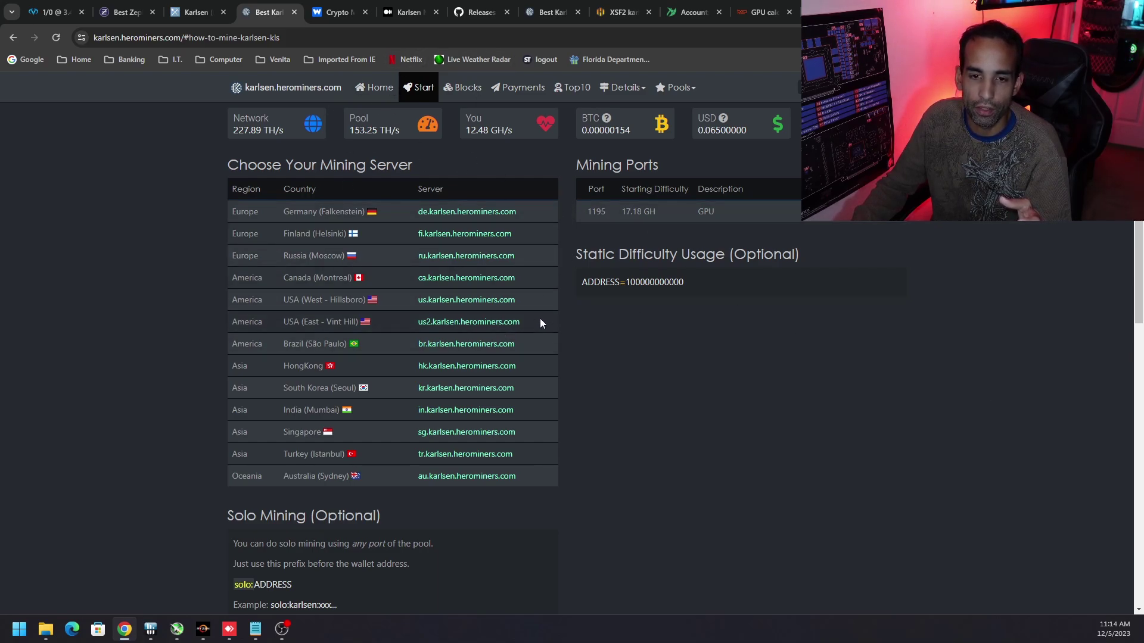
left_click_drag(517, 300, 419, 298)
left_click(651, 346)
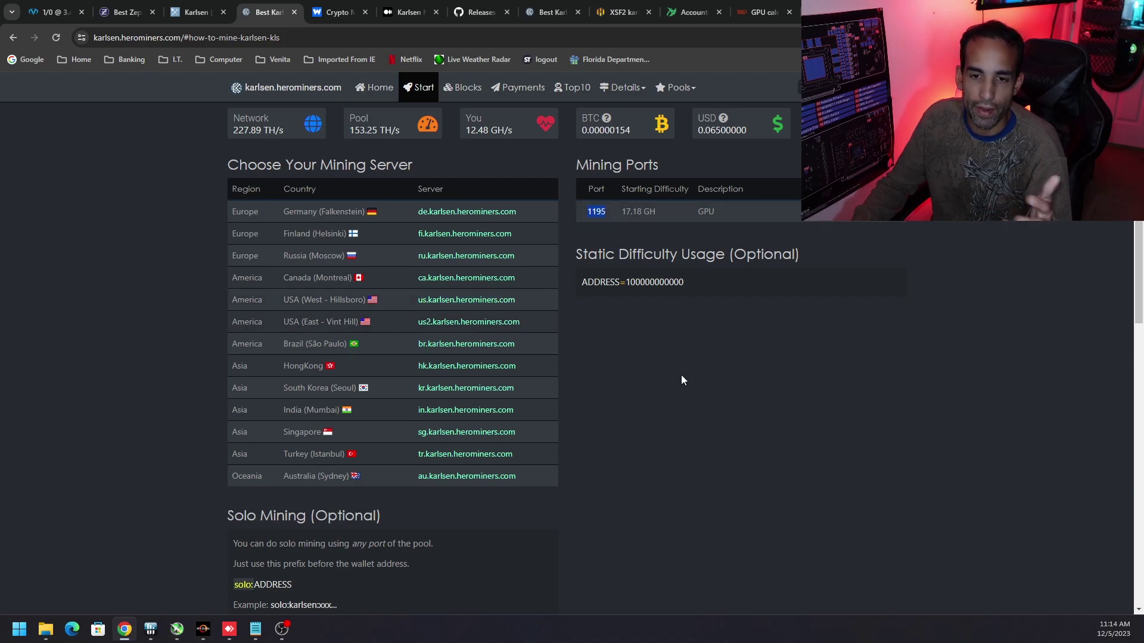
left_click(329, 12)
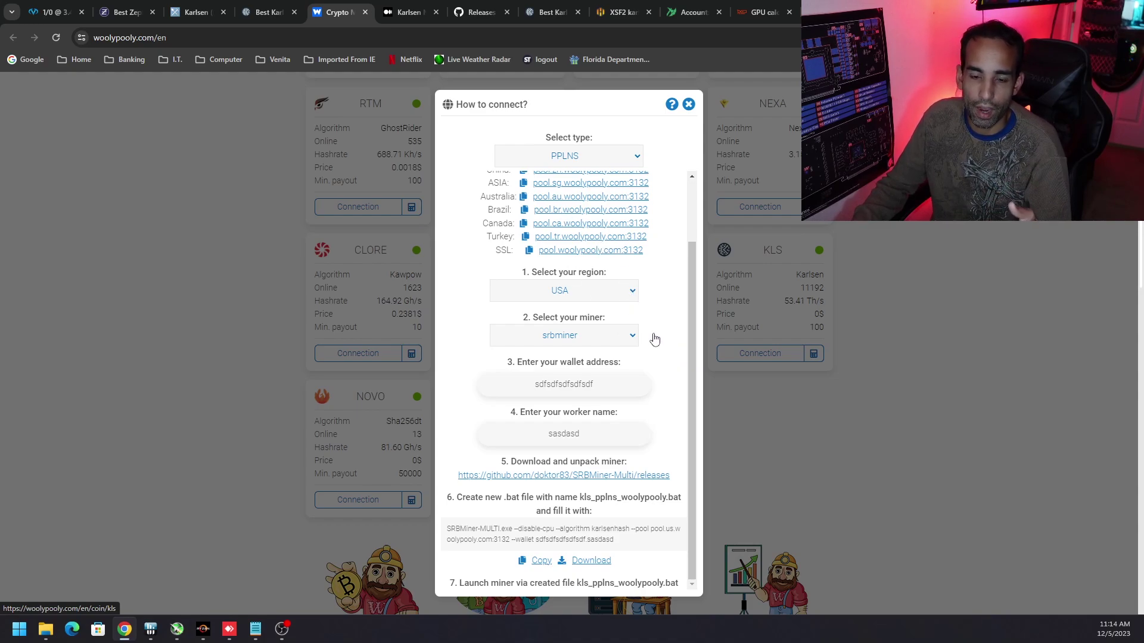
Step: Review WoolyPooly's PPLNS, USA and srbminer KLS command and its worker name field
scroll(654, 339, "down", 2)
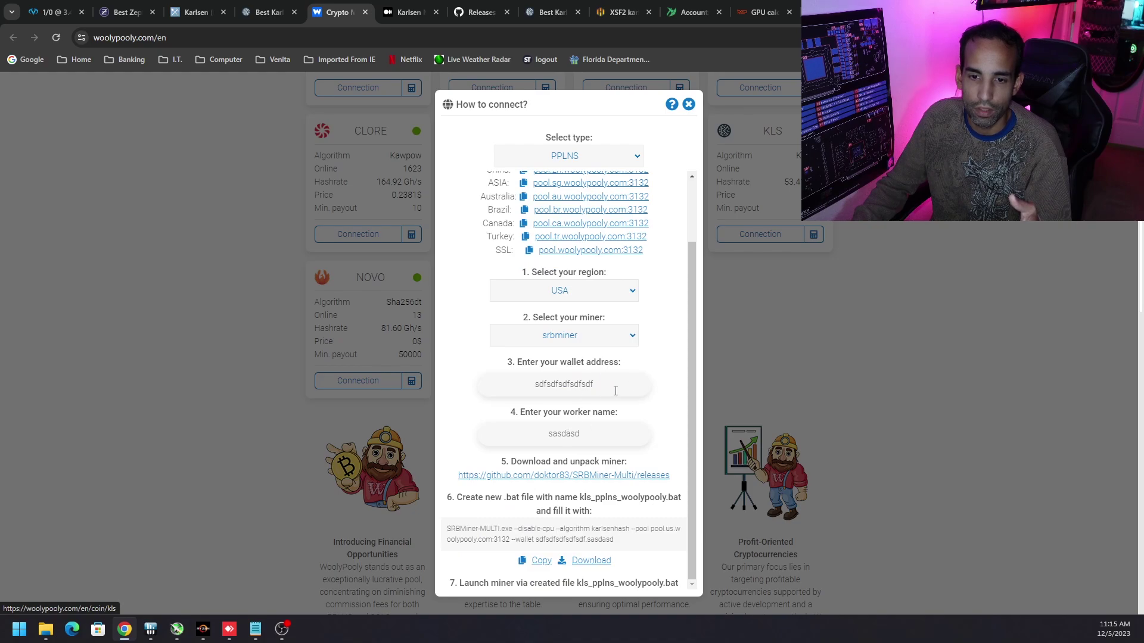
left_click_drag(615, 391, 602, 389)
left_click(644, 427)
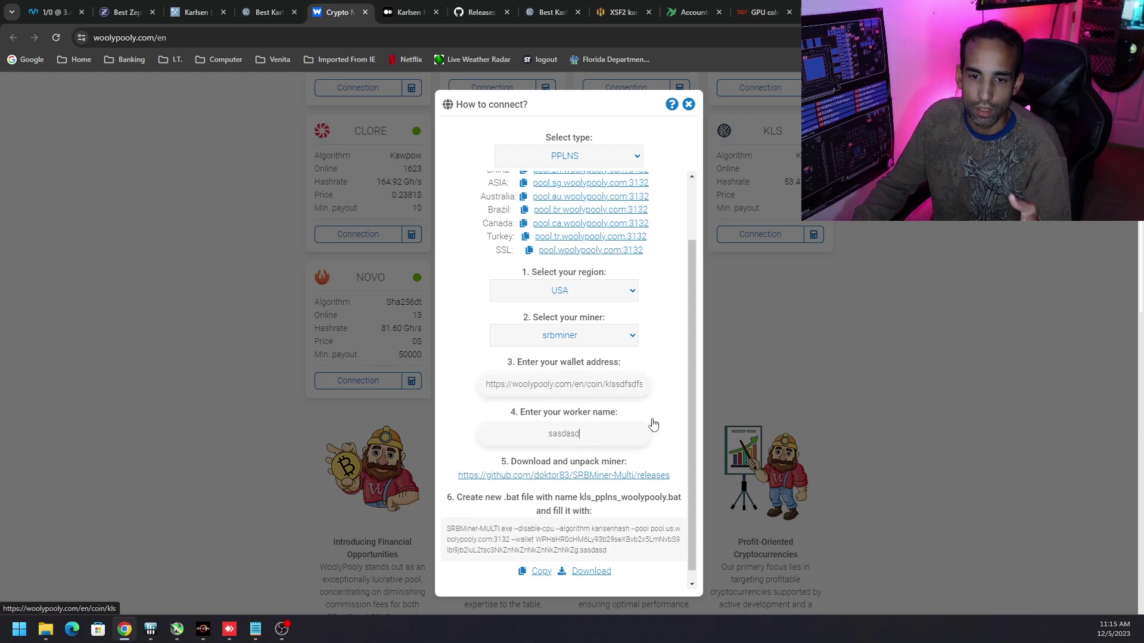
scroll(608, 508, "down", 1)
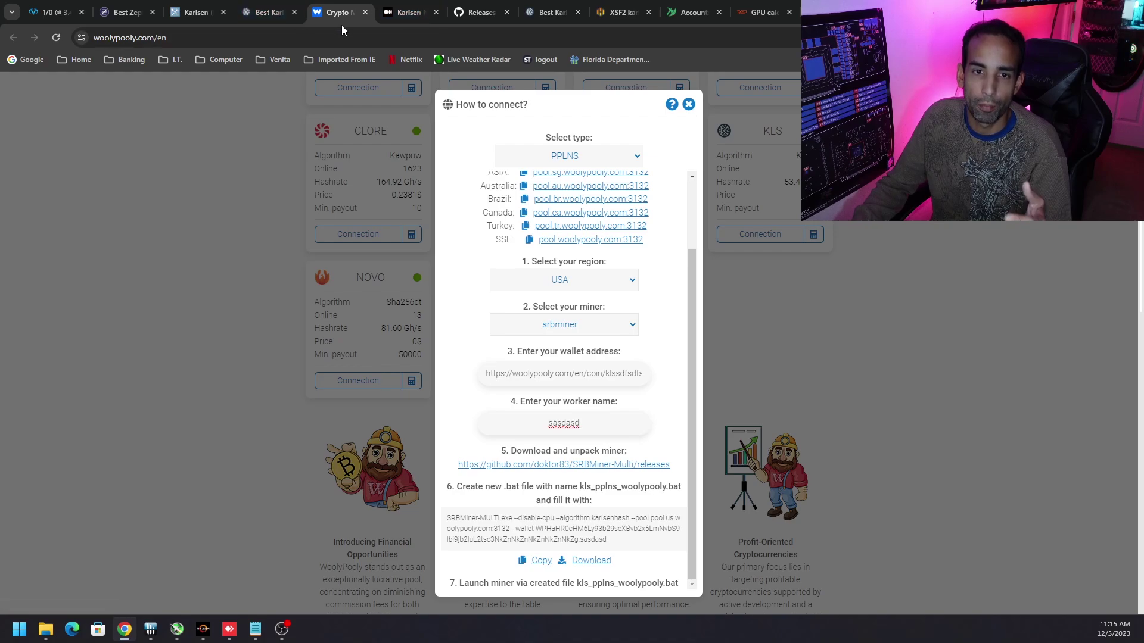
left_click(277, 13)
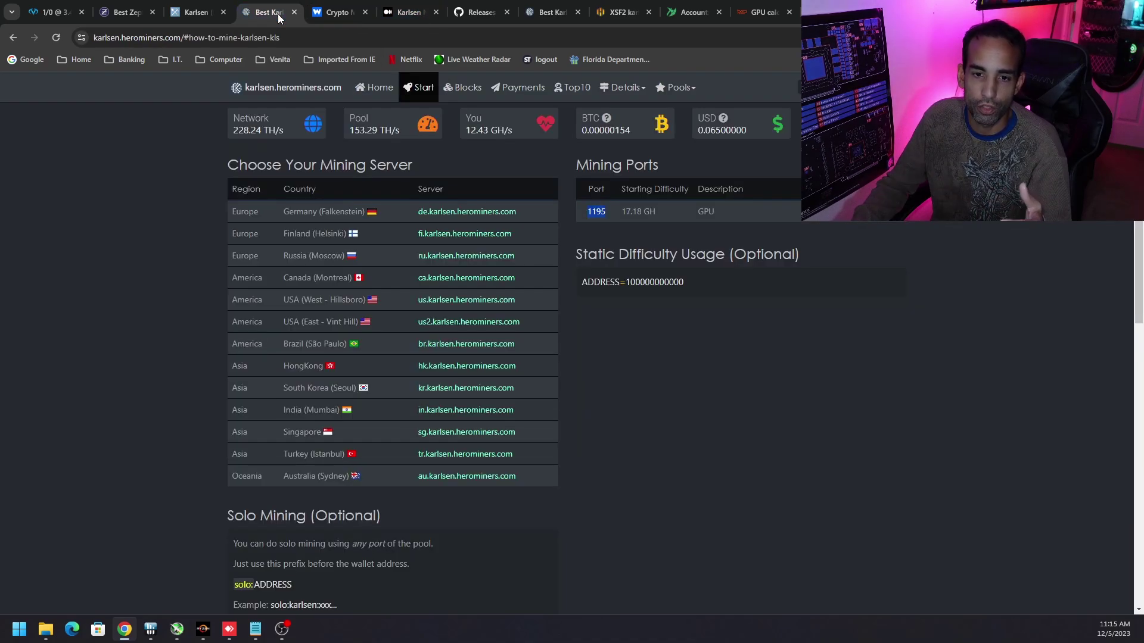
left_click(325, 10)
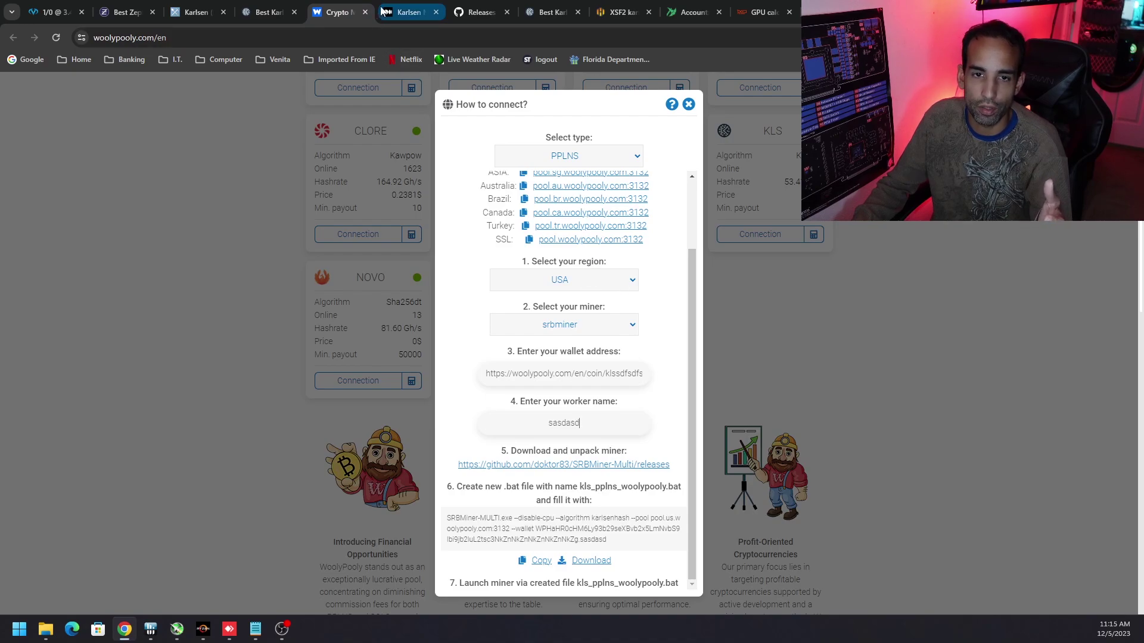
left_click(409, 12)
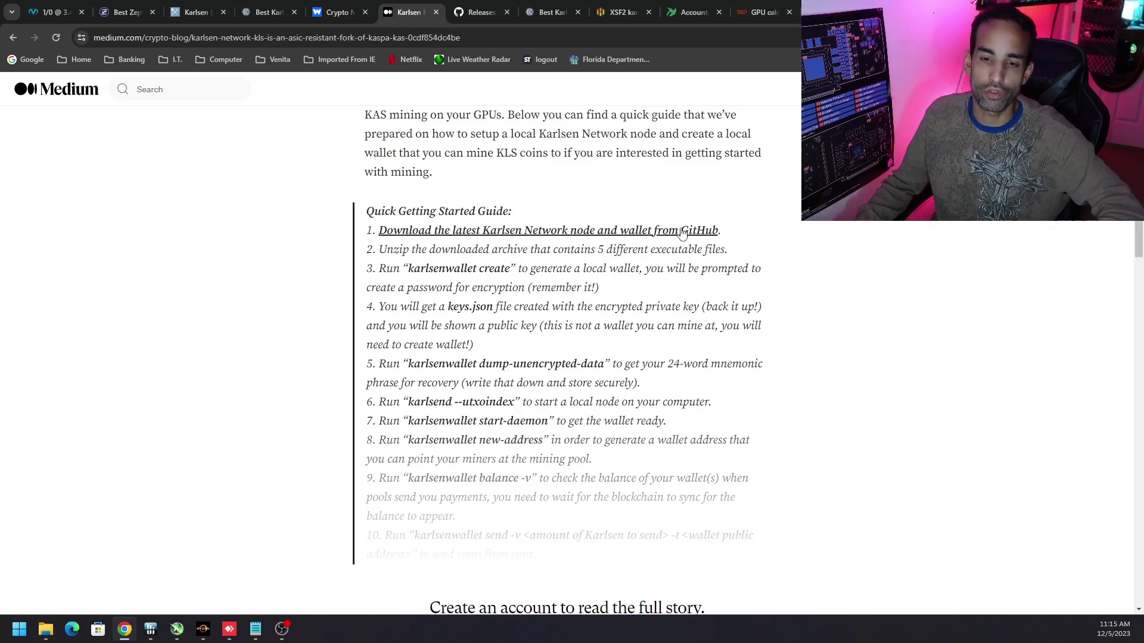
Step: Open the Medium guide's GitHub link in a new tab to view the karlsend v1.0.0 releases
left_click(472, 12)
left_click(409, 12)
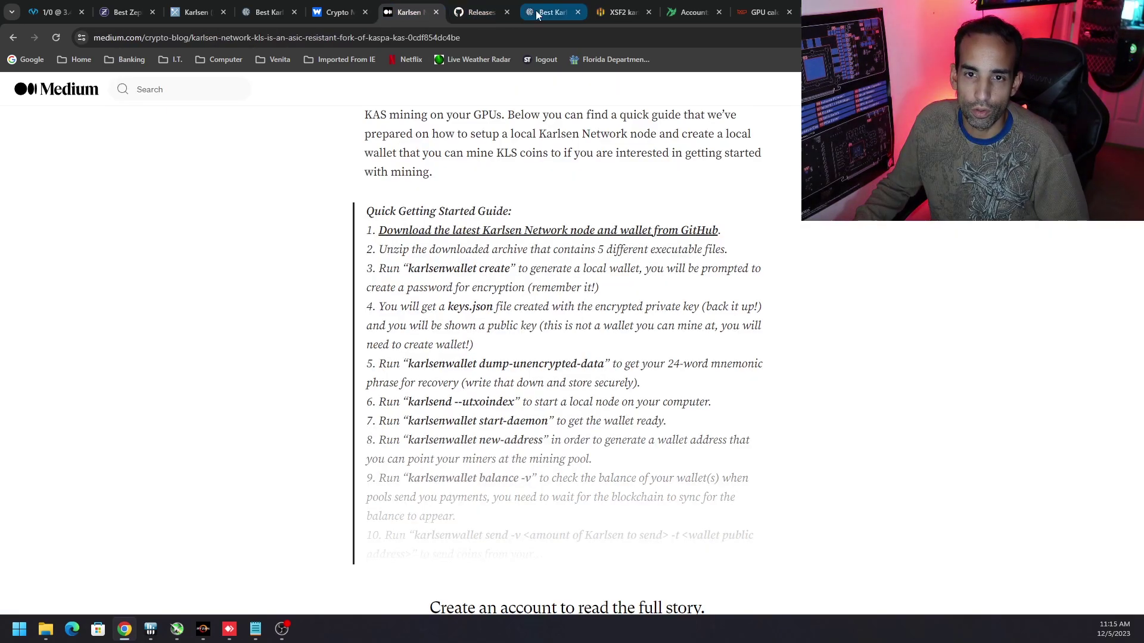
right_click(587, 231)
left_click(643, 242)
left_click(453, 11)
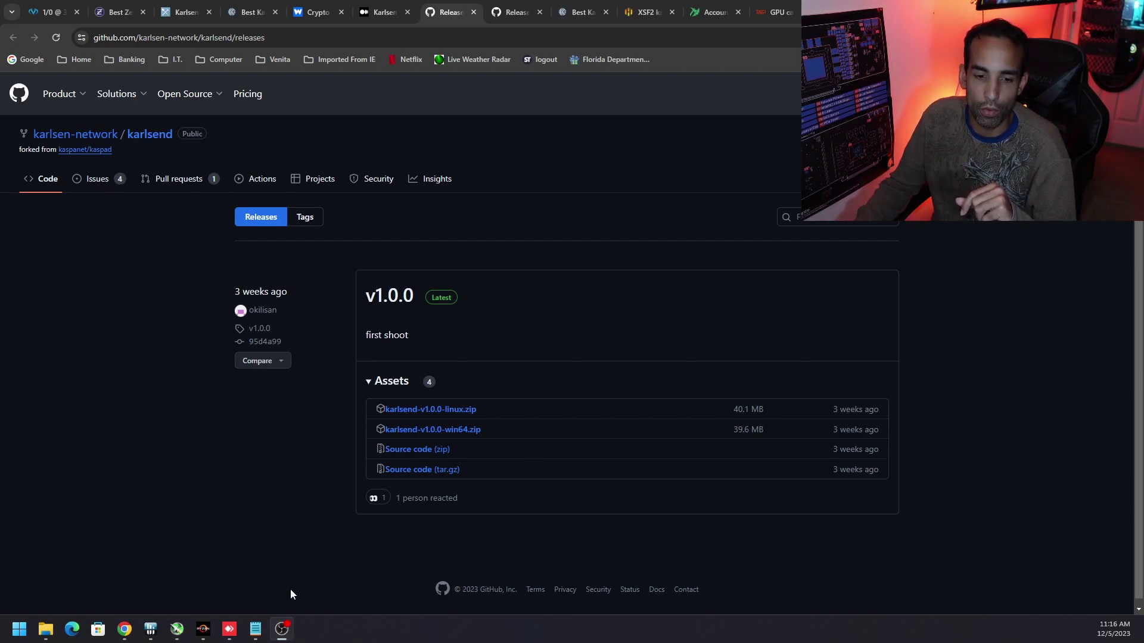
left_click(230, 630)
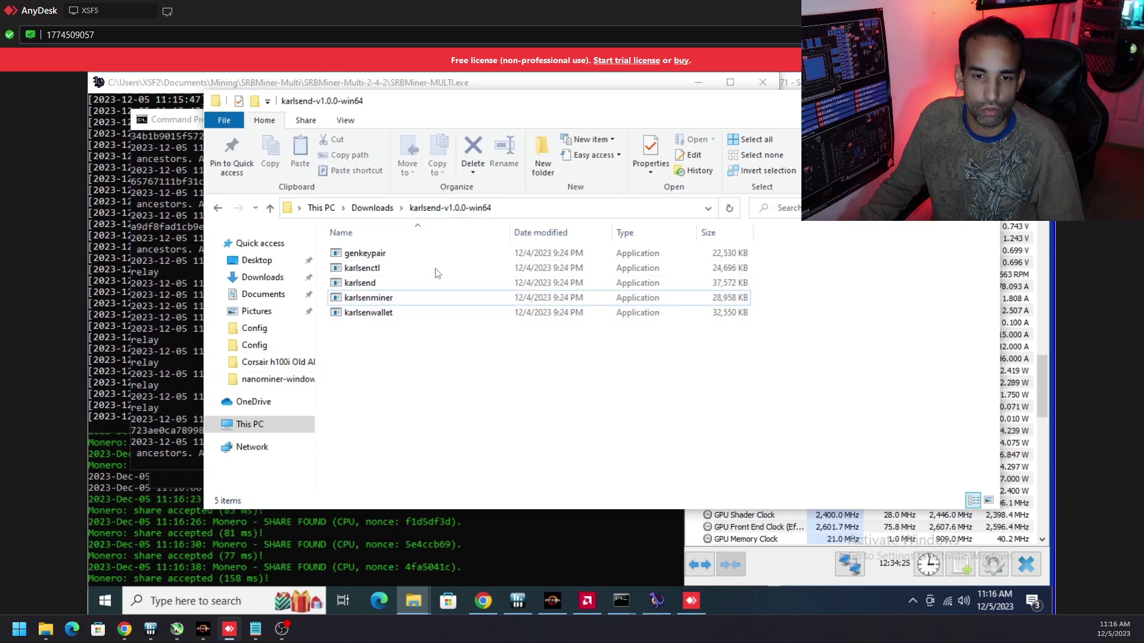
Step: Copy the Downloads\karlsend-v1.0.0-win64 portion of the folder path from the address bar
left_click(579, 208)
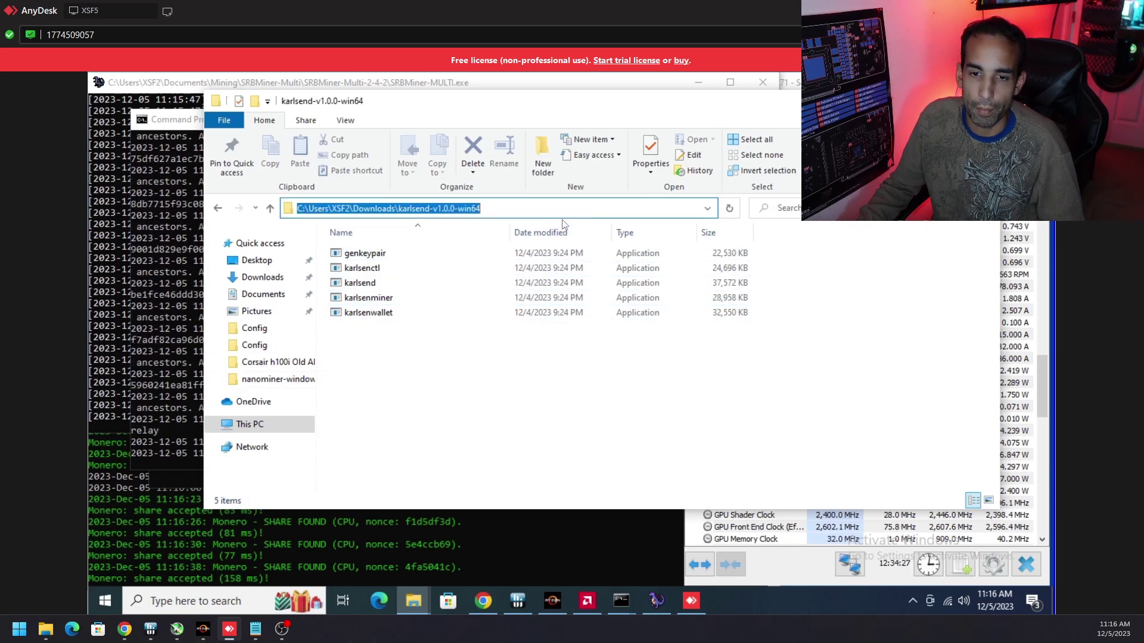
left_click(510, 208)
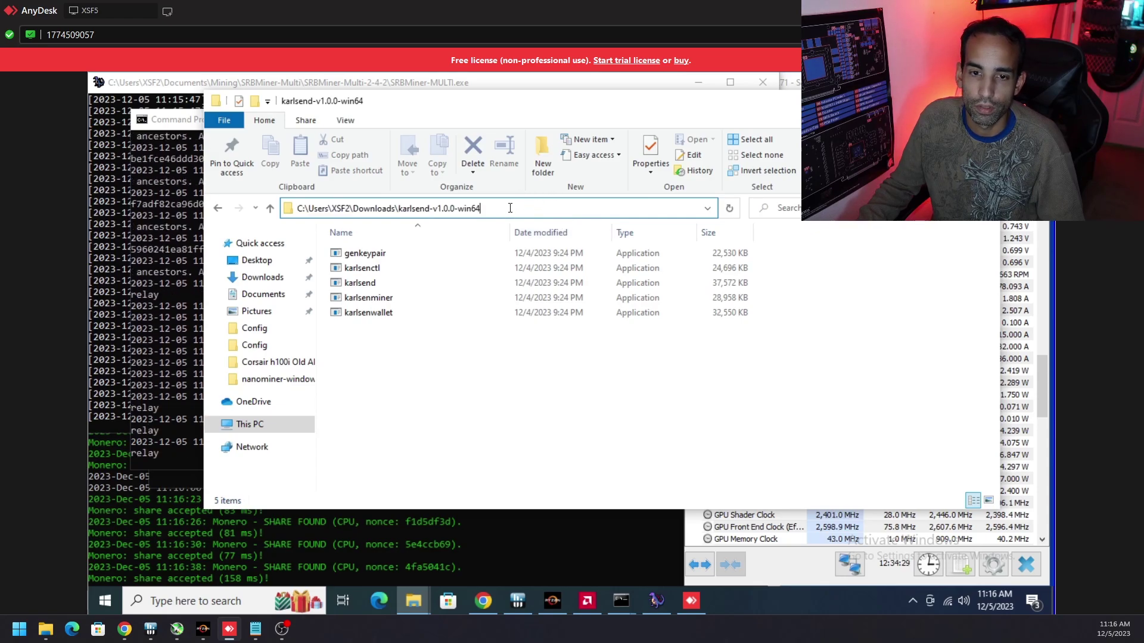
left_click_drag(508, 208, 354, 208)
key("ctrl+c")
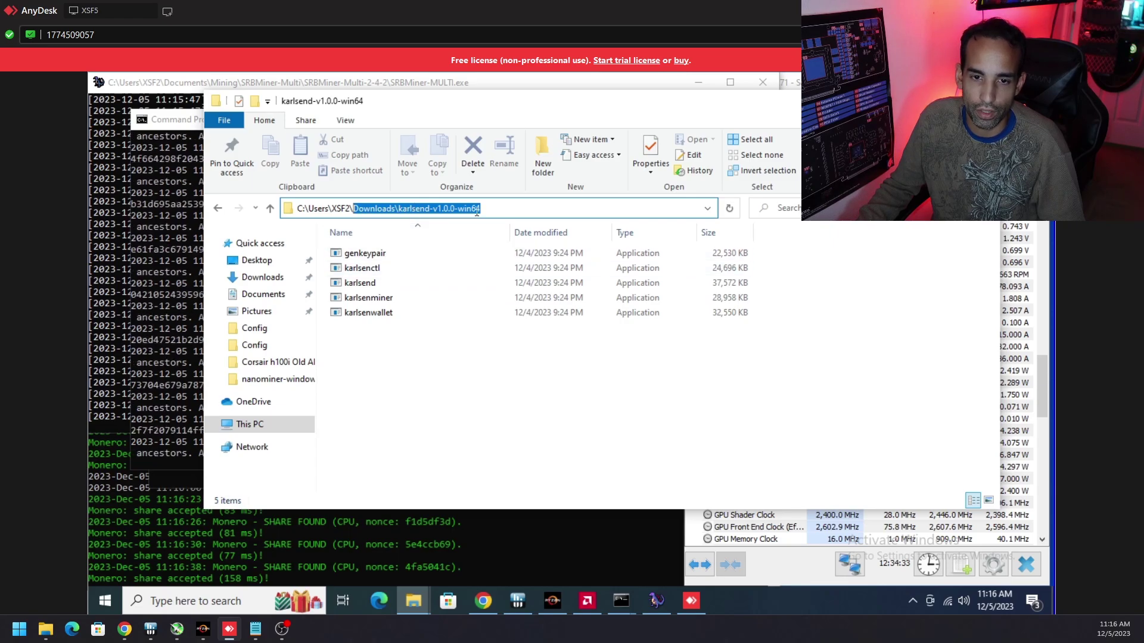
left_click(566, 422)
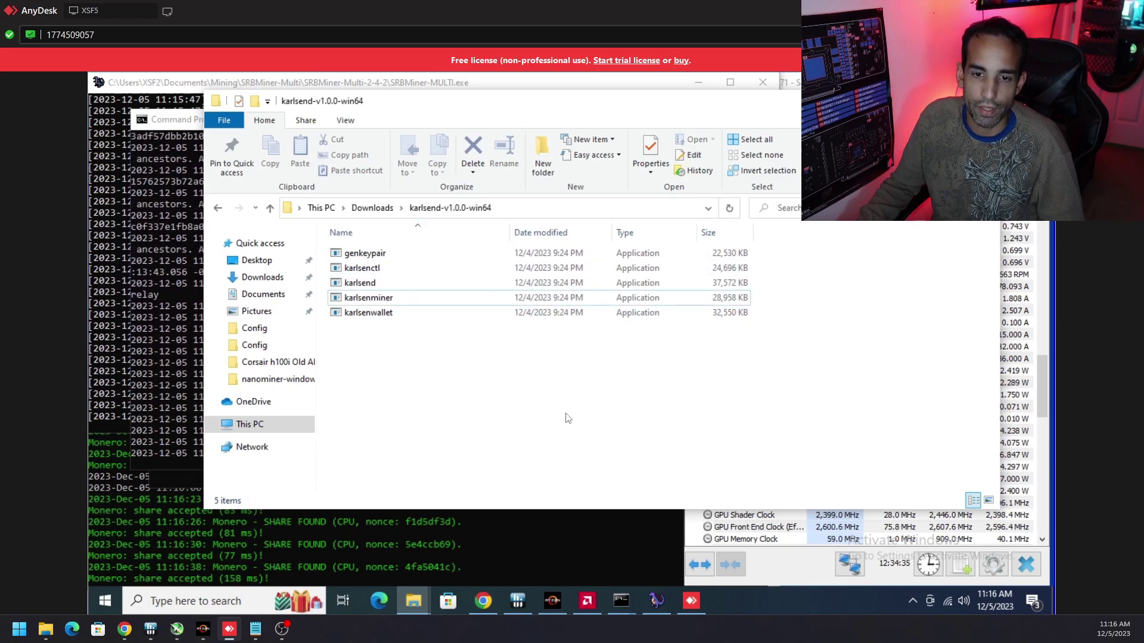
Step: Run cd Downloads\karlsend-v1.0.0-win64 in Command Prompt using the pasted path
left_click(623, 605)
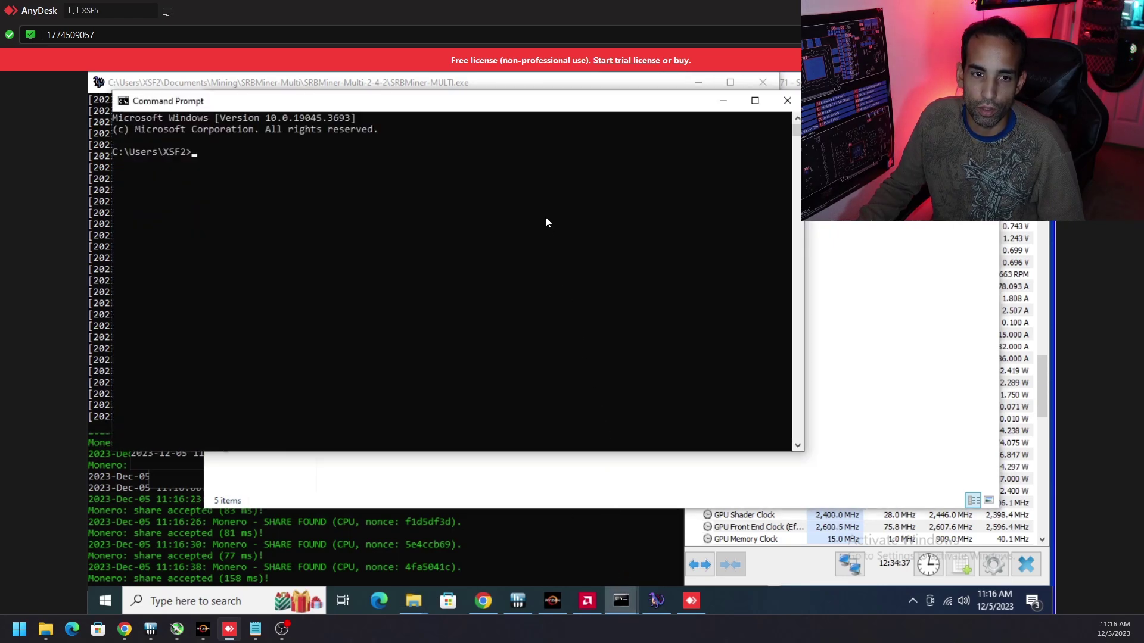
type("cd")
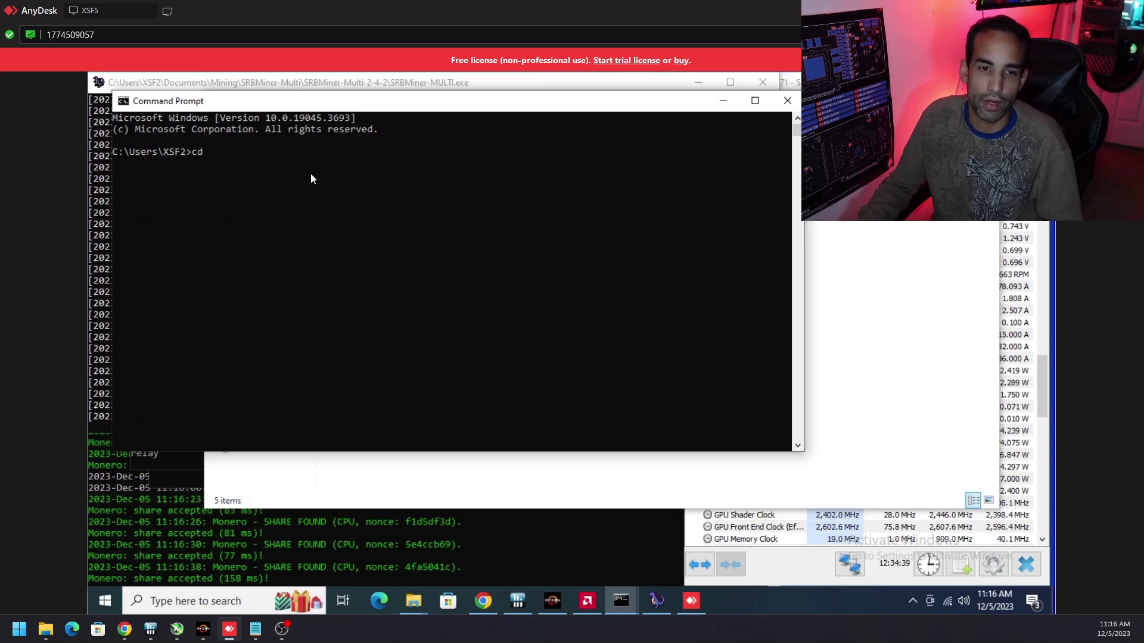
key("ctrl+v")
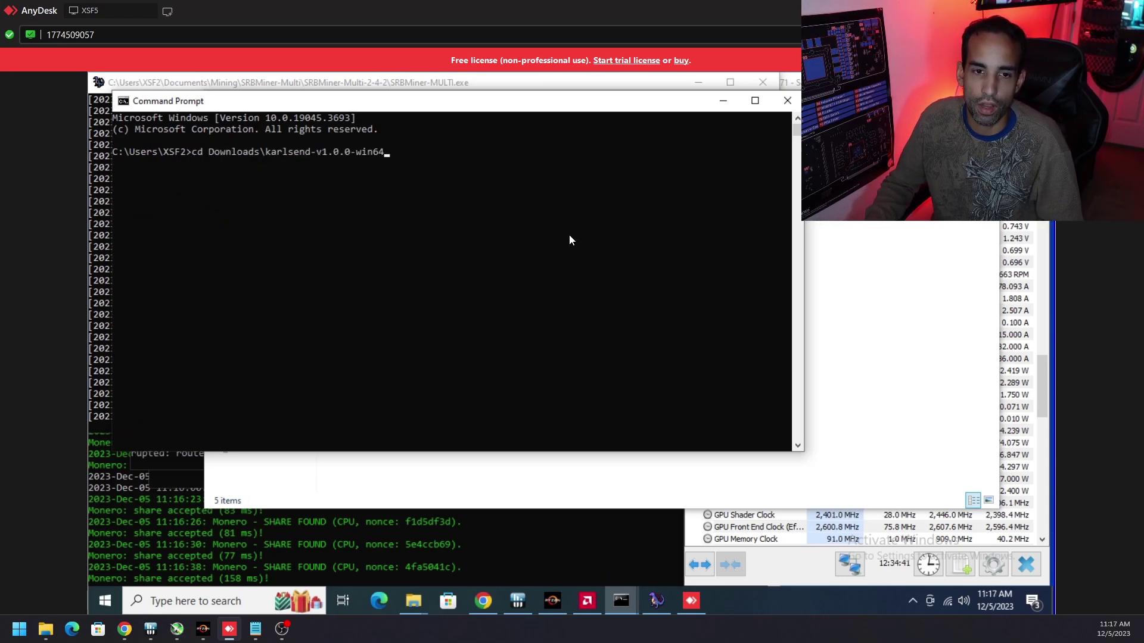
key("Return")
key("alt+Tab")
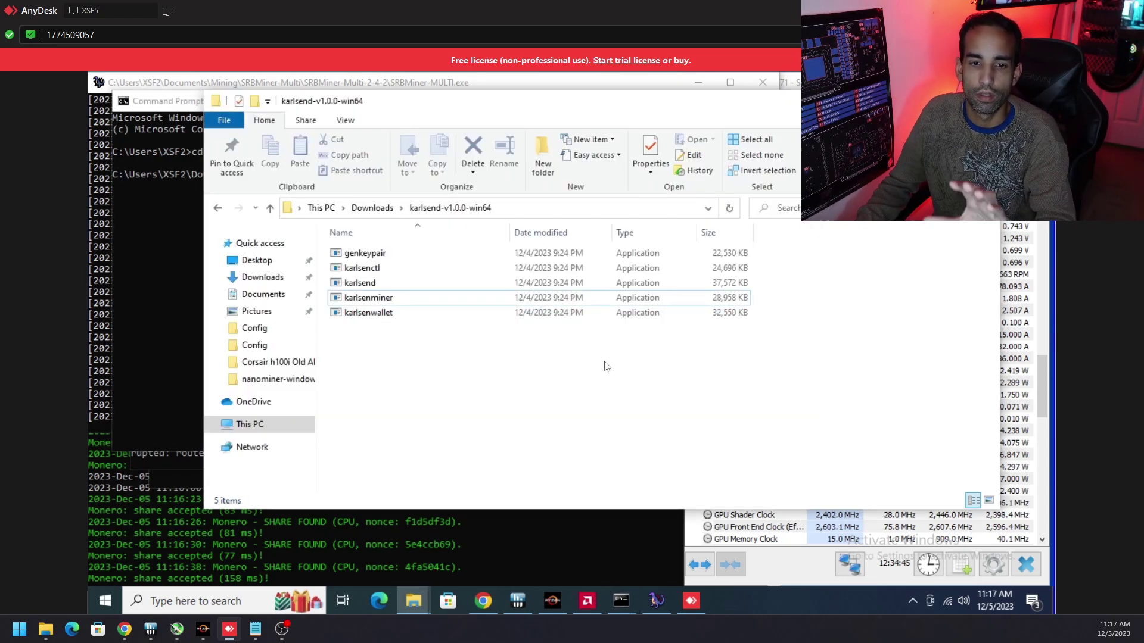
Step: Reread the Medium guide's karlsenwallet create and keys.json public-key steps, selecting the create command
left_click(124, 629)
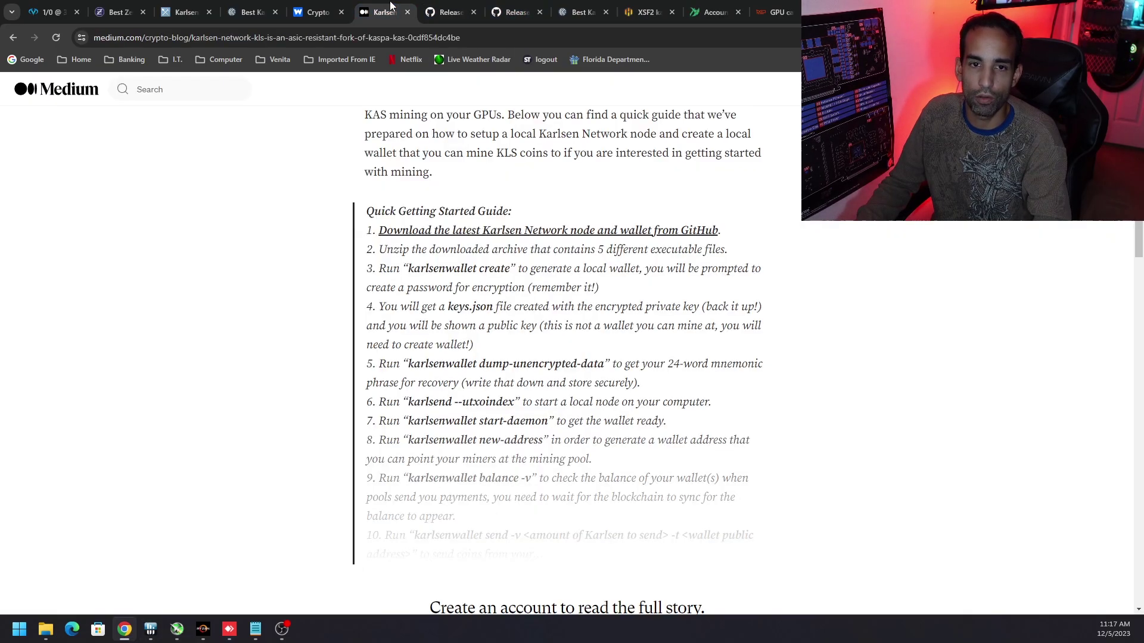
left_click(381, 12)
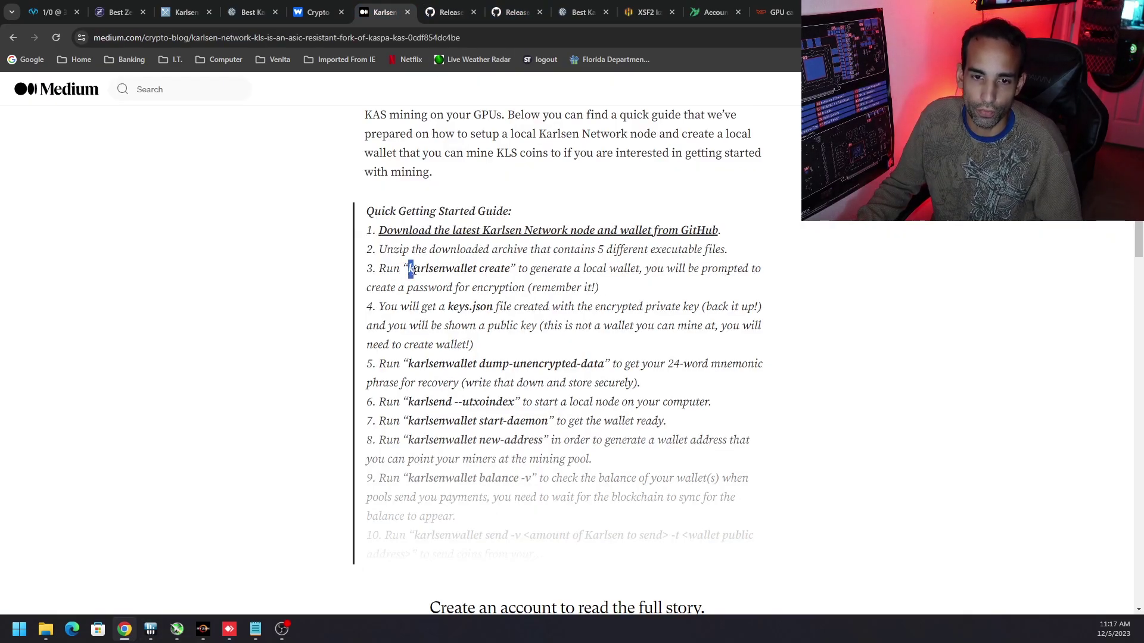
left_click_drag(414, 271, 510, 273)
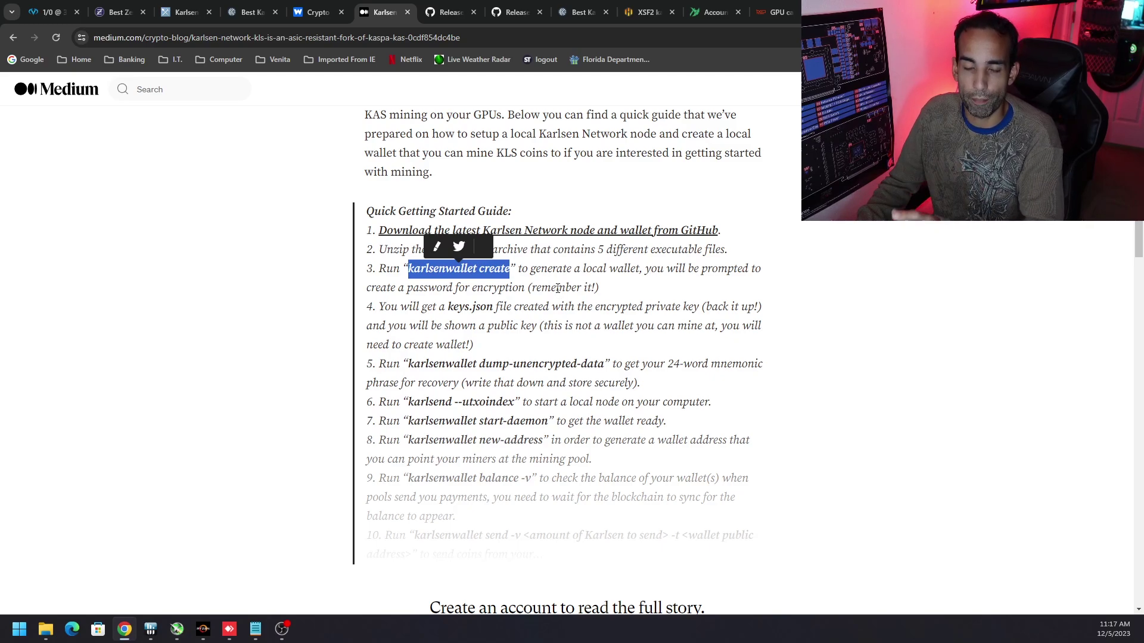
left_click_drag(381, 307, 774, 315)
left_click_drag(366, 327, 724, 342)
left_click(558, 350)
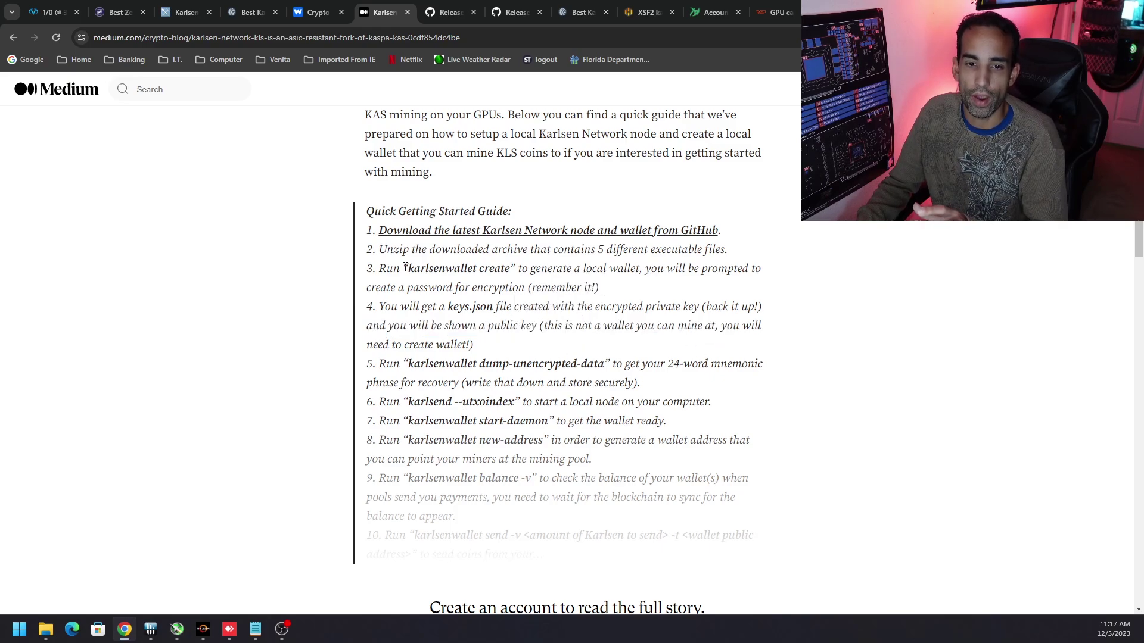
left_click_drag(413, 268, 509, 283)
left_click(230, 629)
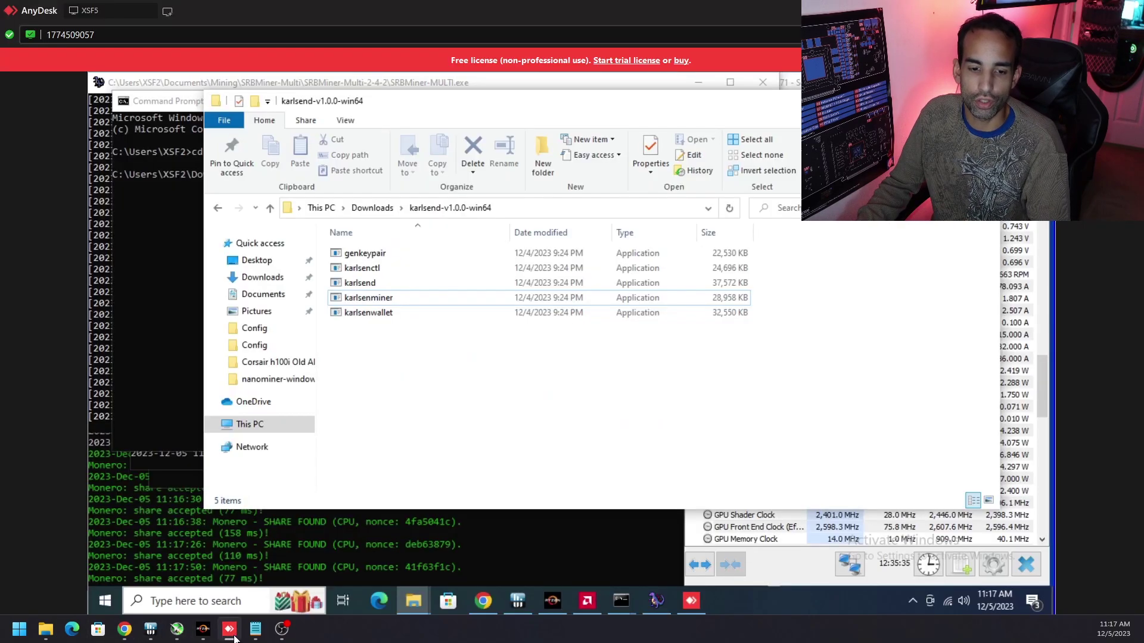
Step: Browse from This PC to the user's AppData\Local\Karlsend folder holding karlsen-mainnet and karlsend.conf
left_click(250, 425)
left_click(409, 398)
double_click(409, 398)
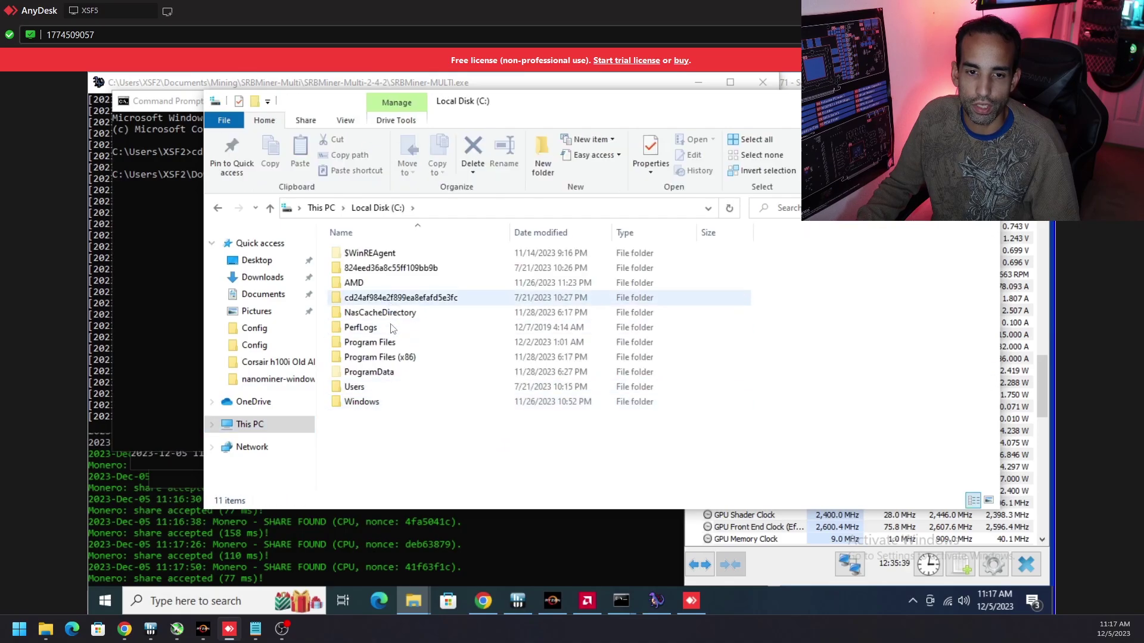
double_click(382, 400)
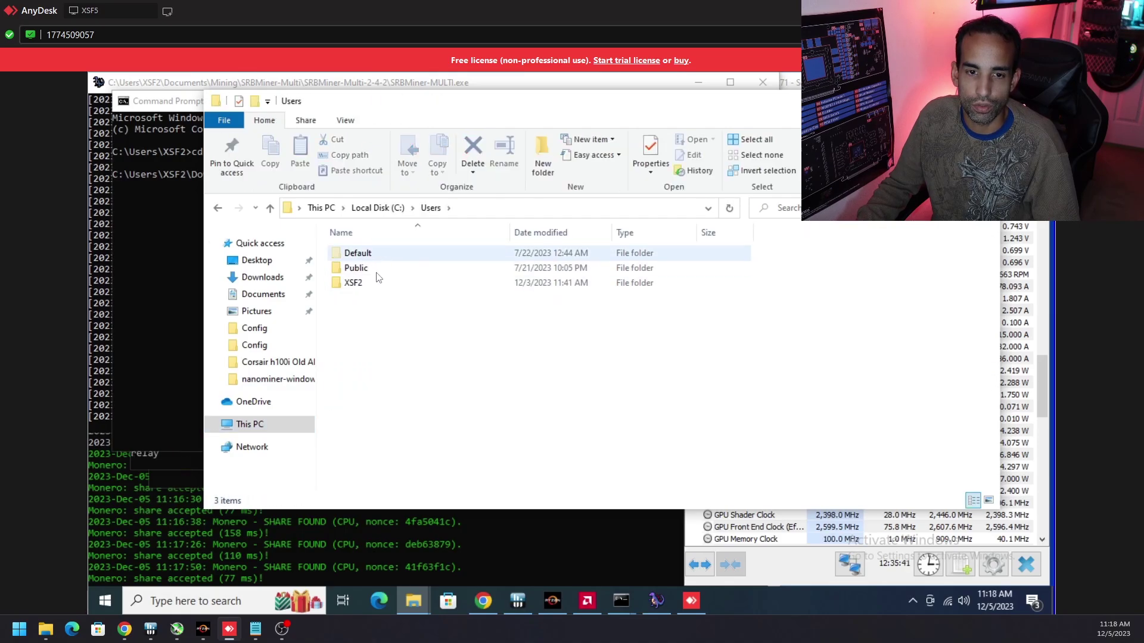
double_click(379, 283)
double_click(394, 286)
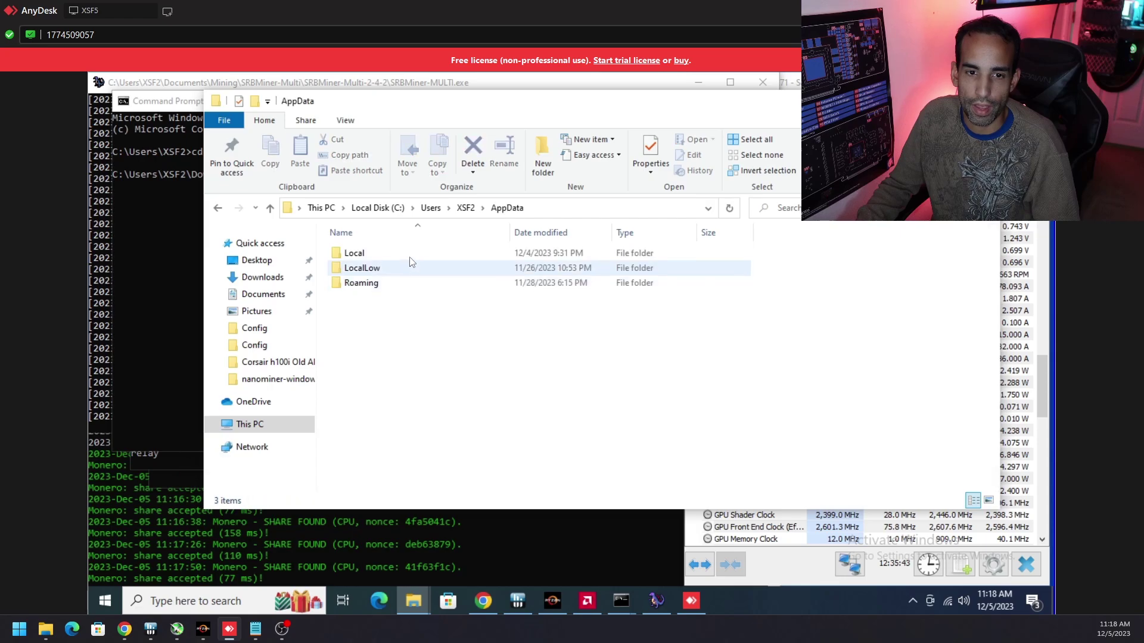
double_click(400, 253)
scroll(427, 439, "down", 1)
scroll(427, 439, "down", 1)
double_click(396, 380)
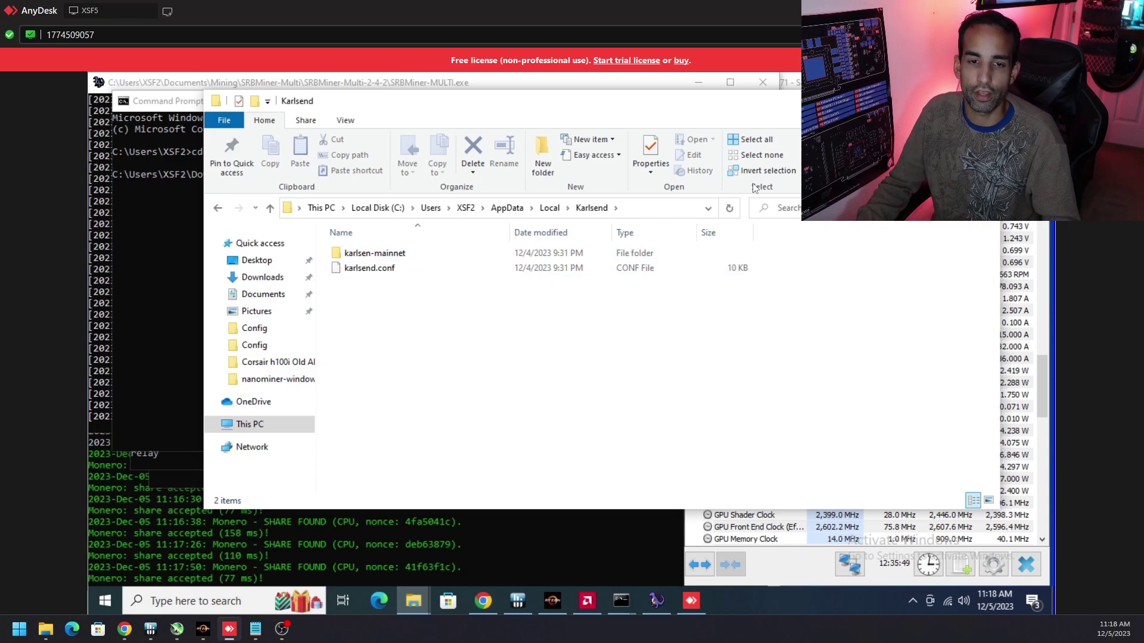
Step: Back out of the Karlsend data folder to the karlsend-v1.0.0-win64 folder
key("BackSpace")
key("BackSpace")
key("BackSpace")
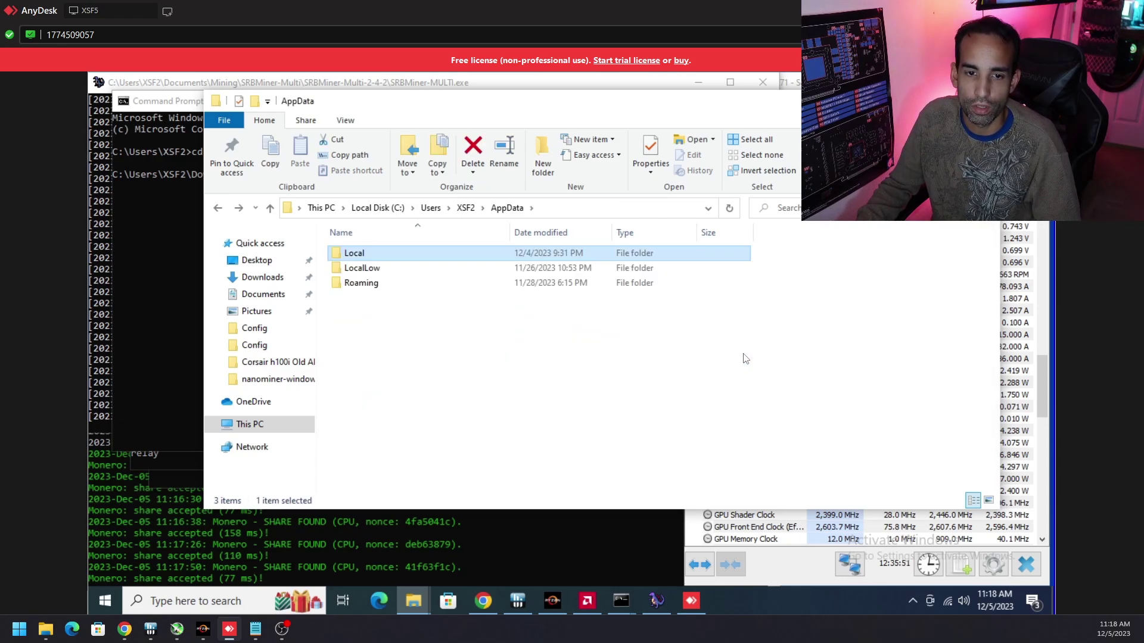
key("BackSpace")
key("BackSpace")
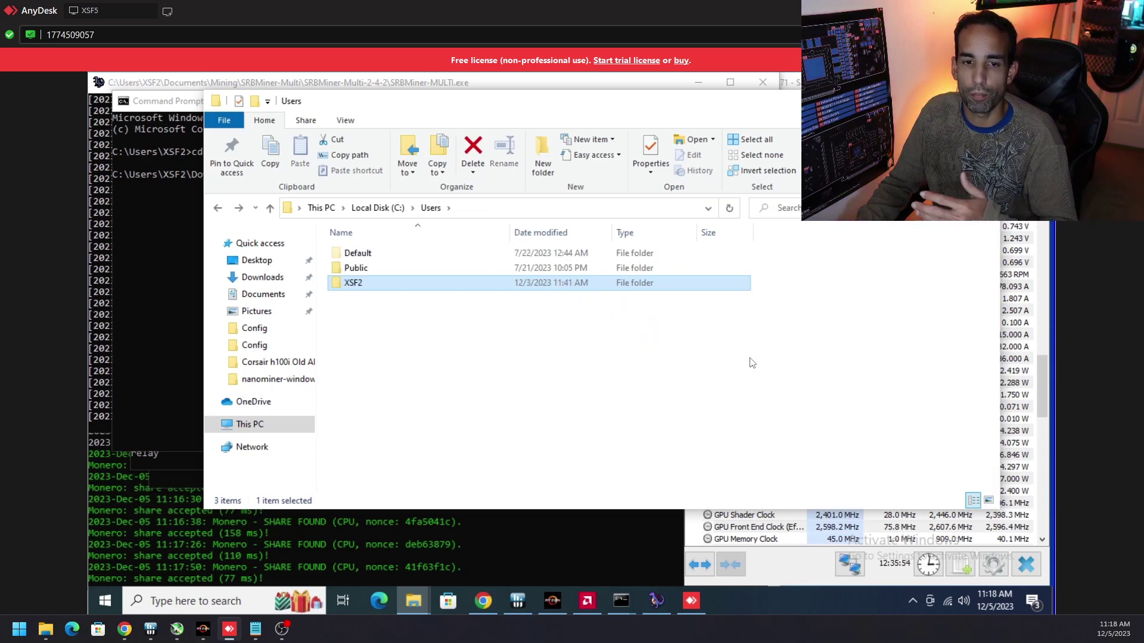
key("BackSpace")
key("BackSpace")
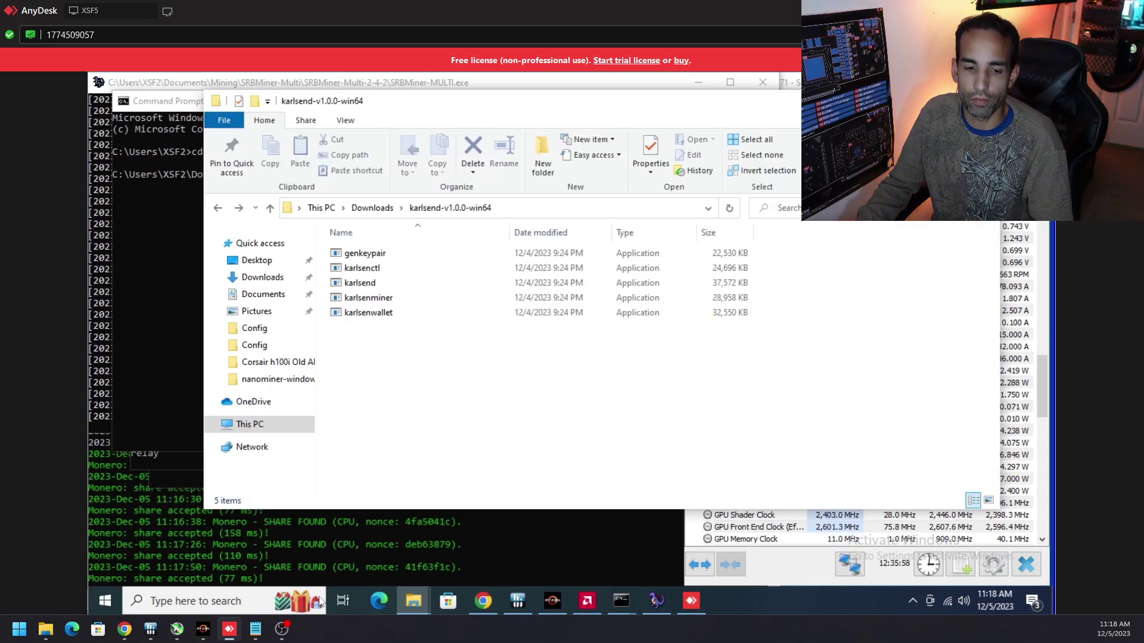
Step: Select the step 5 wallet-dump command and step 6 karlsend --utxoindex command in the Medium guide
left_click(124, 630)
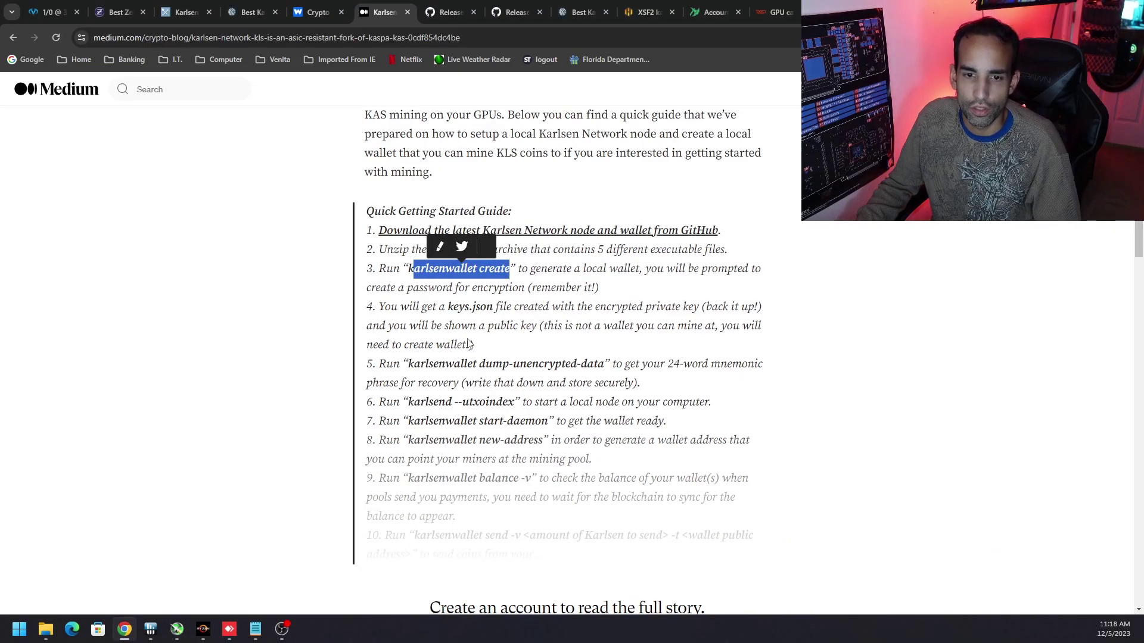
left_click_drag(409, 363, 605, 364)
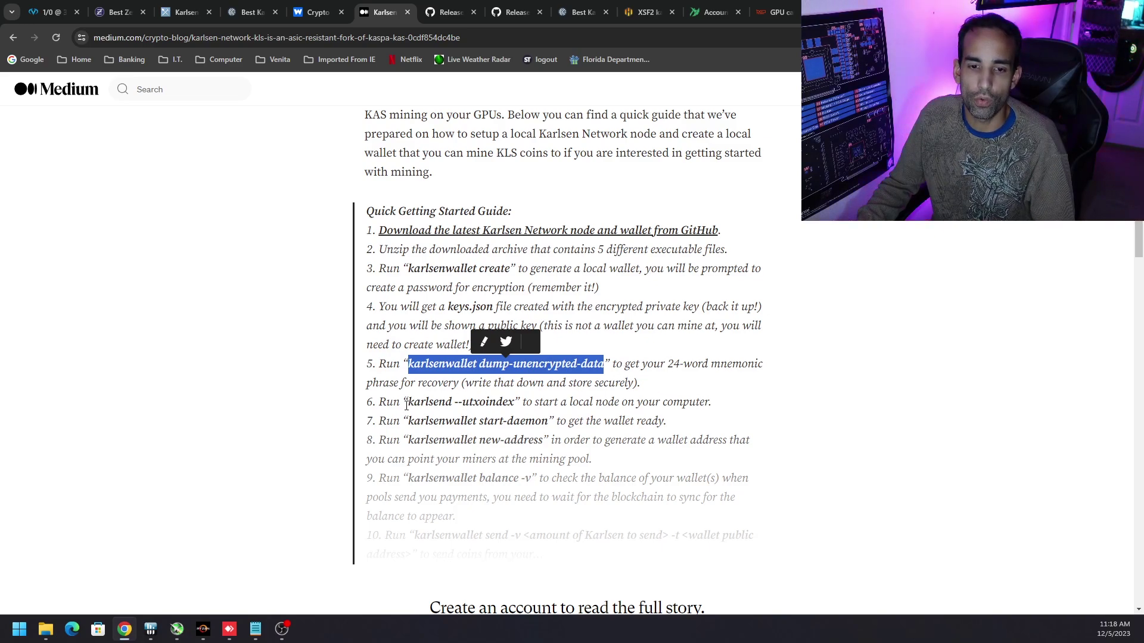
left_click_drag(407, 406, 507, 406)
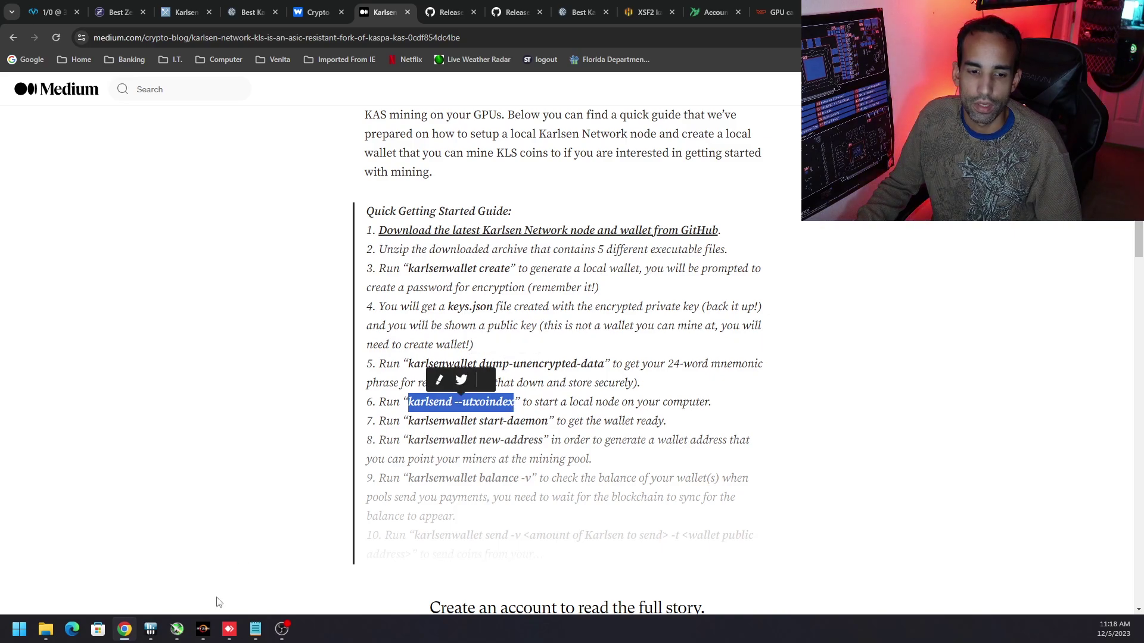
Step: Bring up the running karlsend --utxoindex node console after rechecking the karlsend folder in File Explorer
left_click(230, 629)
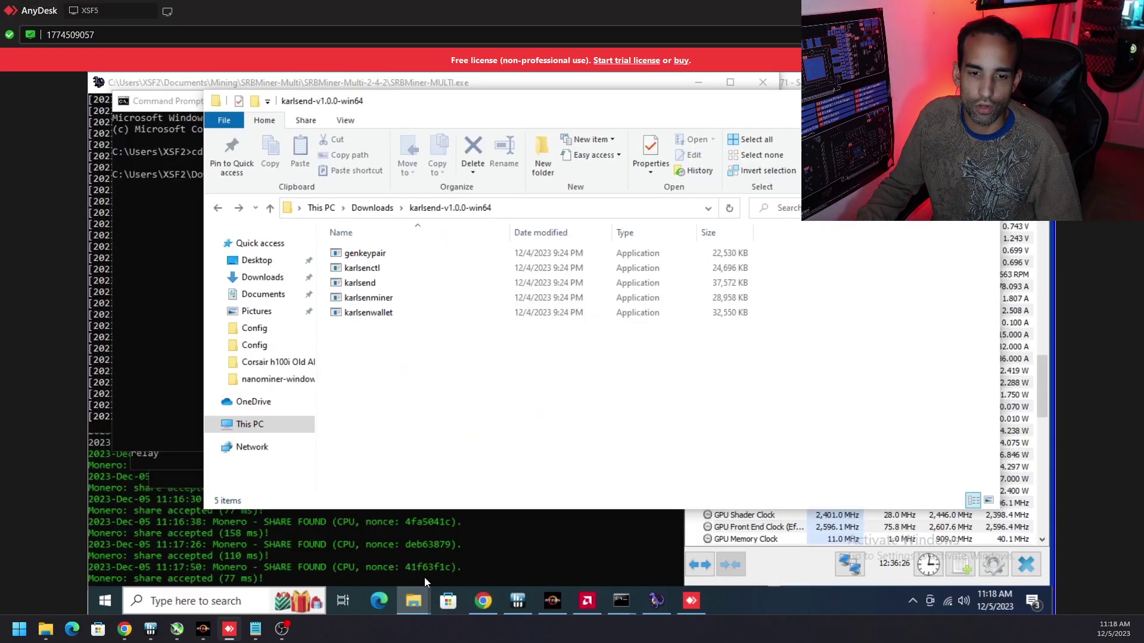
mouse_move(622, 600)
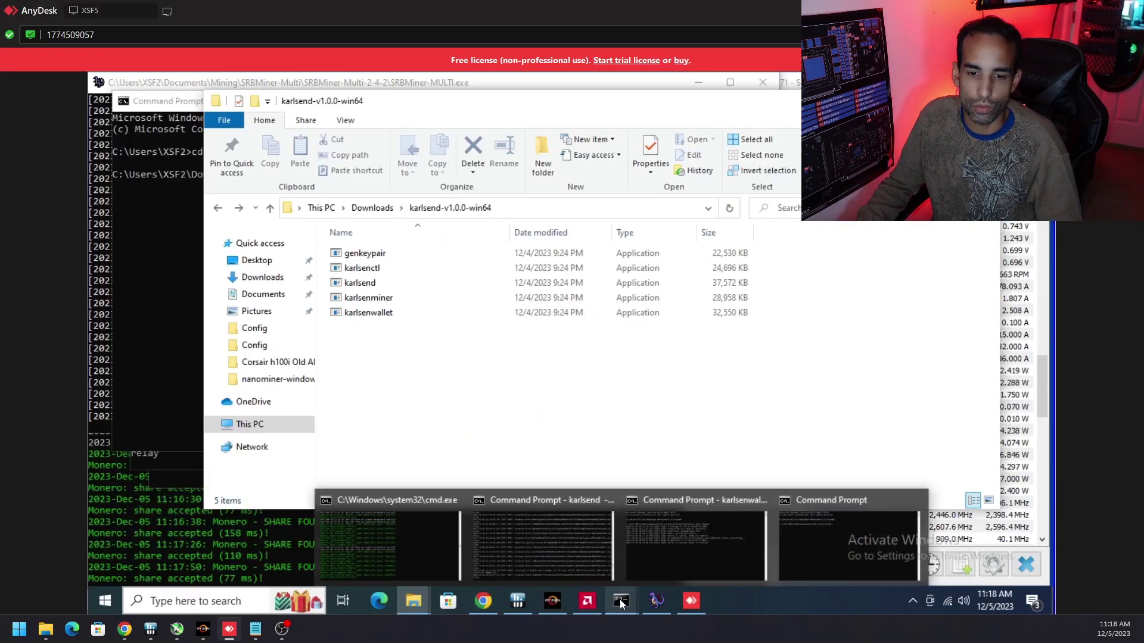
left_click(551, 543)
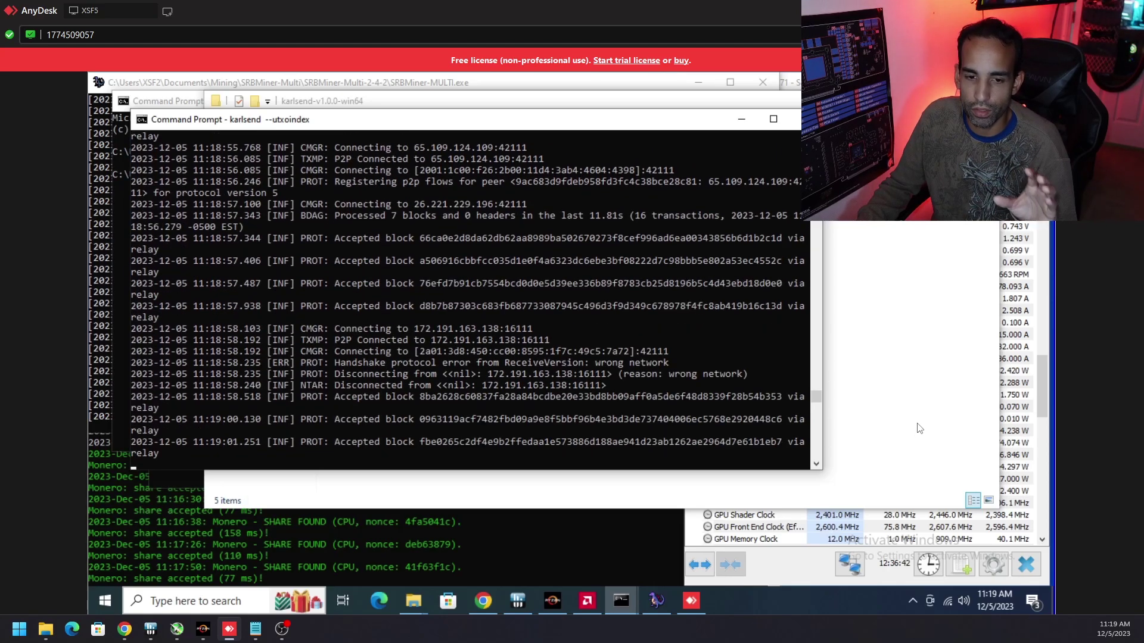
left_click(906, 363)
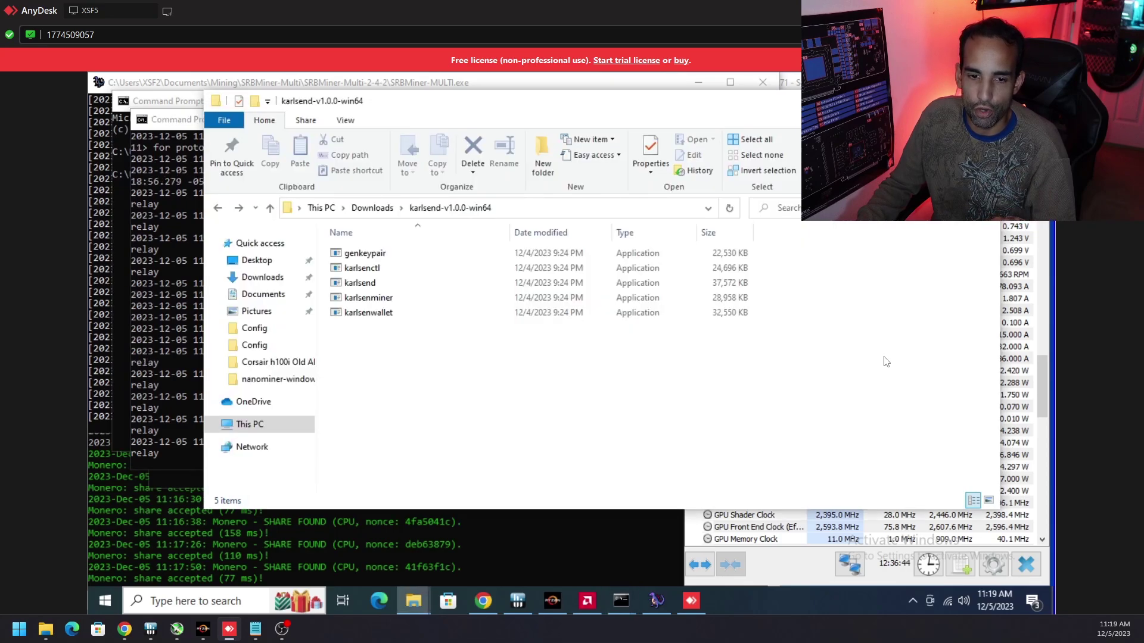
left_click(249, 424)
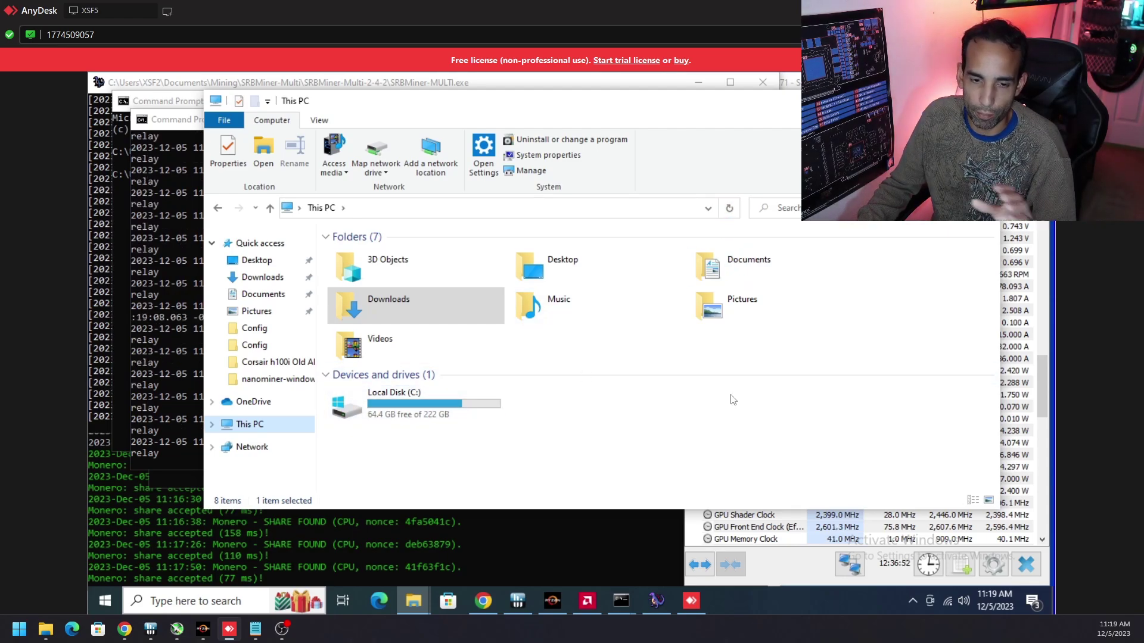
key("alt+Left")
left_click(622, 601)
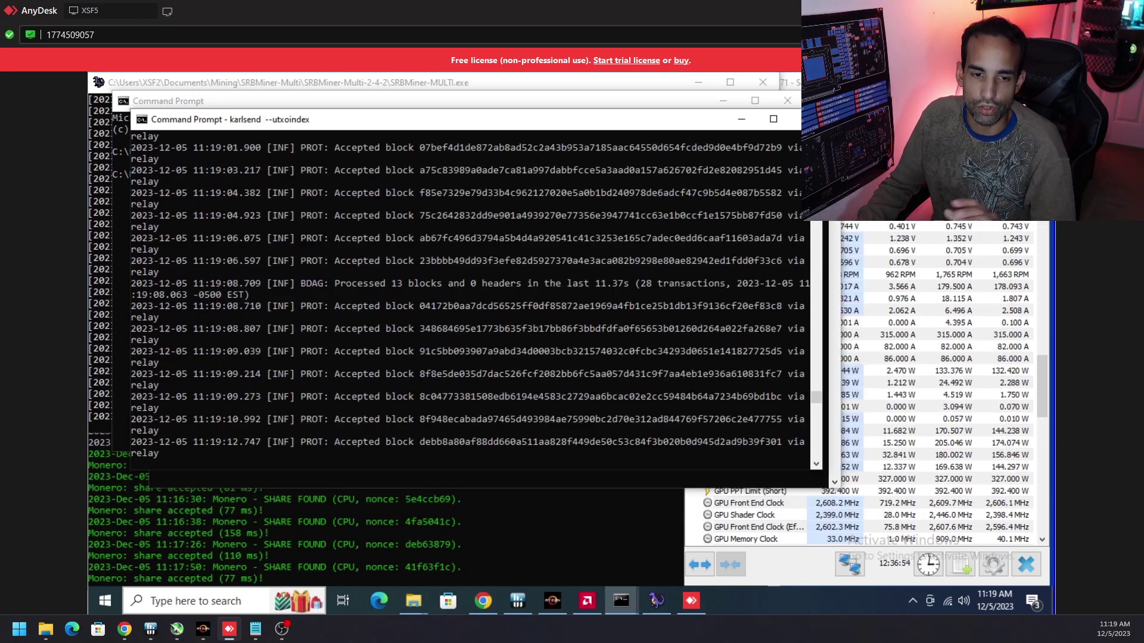
Step: Reread the guide's step 6 karlsend --utxoindex command before step 7's karlsenwallet start-daemon
left_click(133, 632)
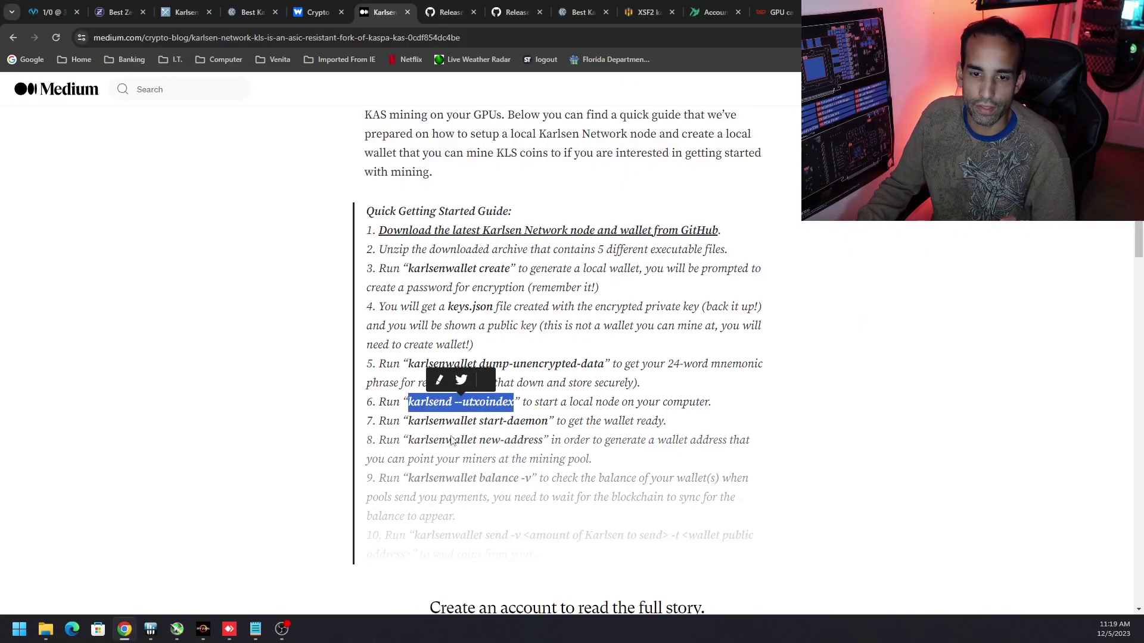
left_click(410, 427)
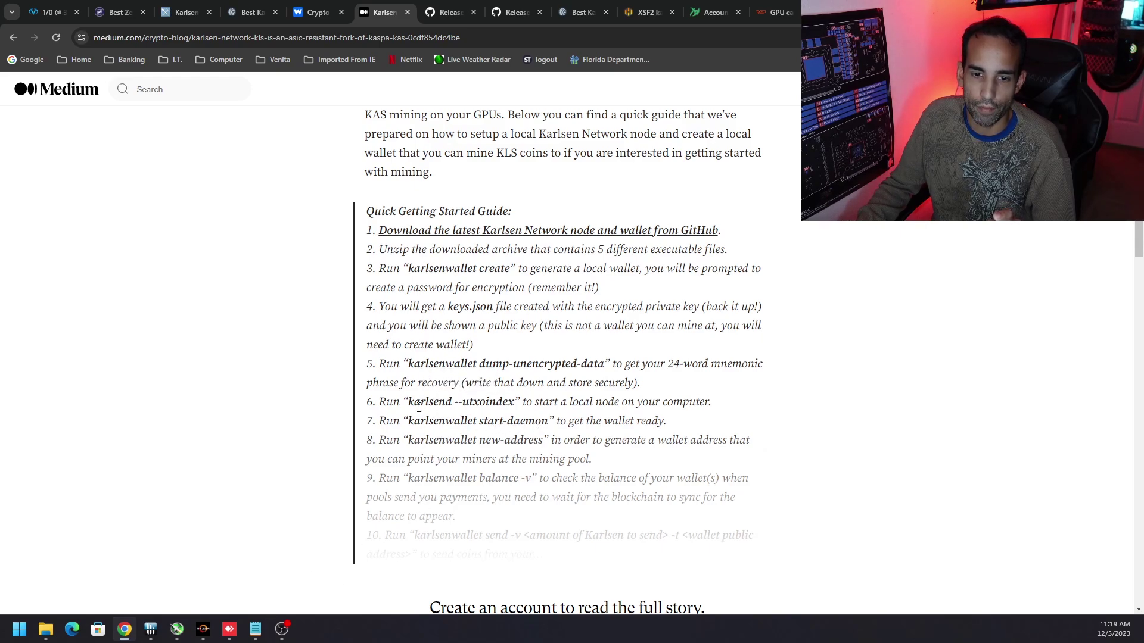
left_click_drag(411, 402, 519, 403)
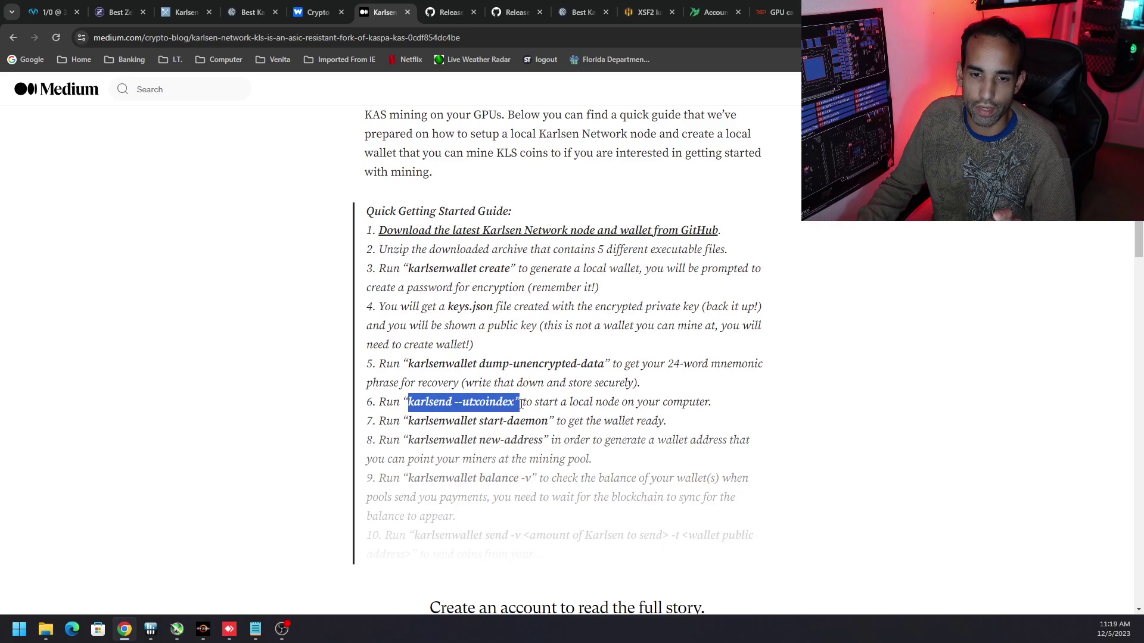
left_click(414, 427)
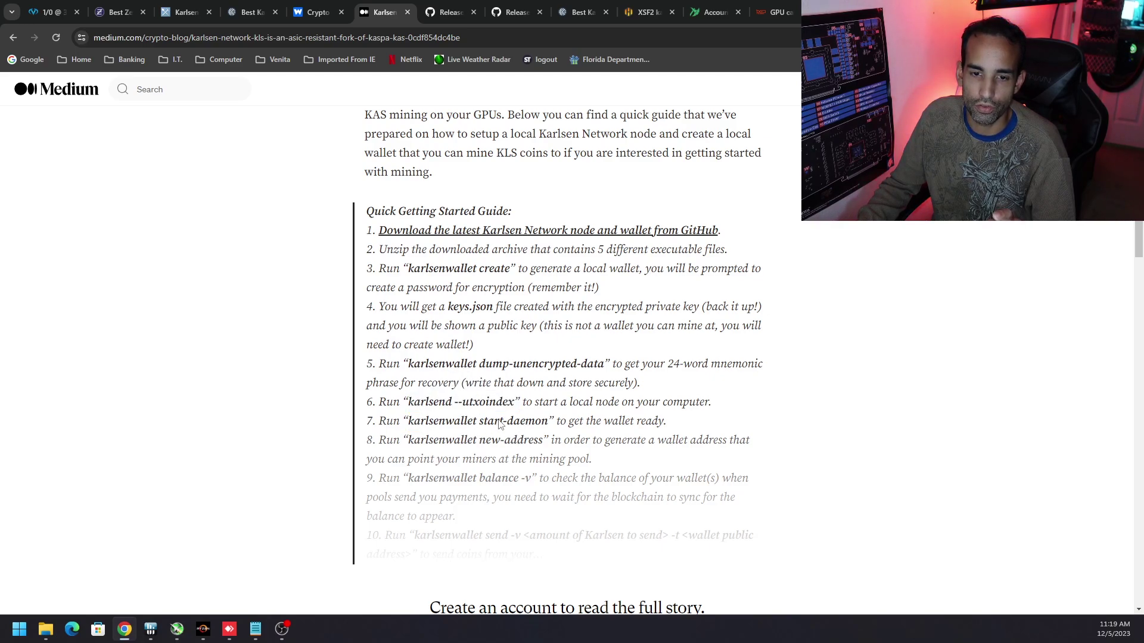
Step: On the AnyDesk rig, bring forward the karlsenwallet start-daemon console, synced on localhost:8082
left_click(228, 636)
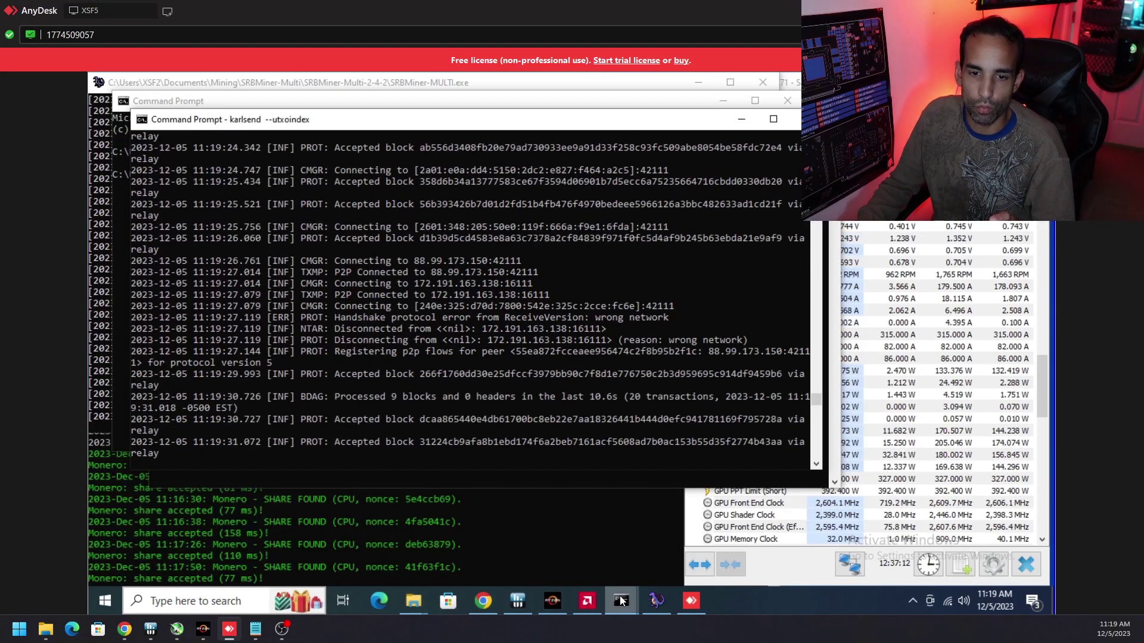
mouse_move(621, 602)
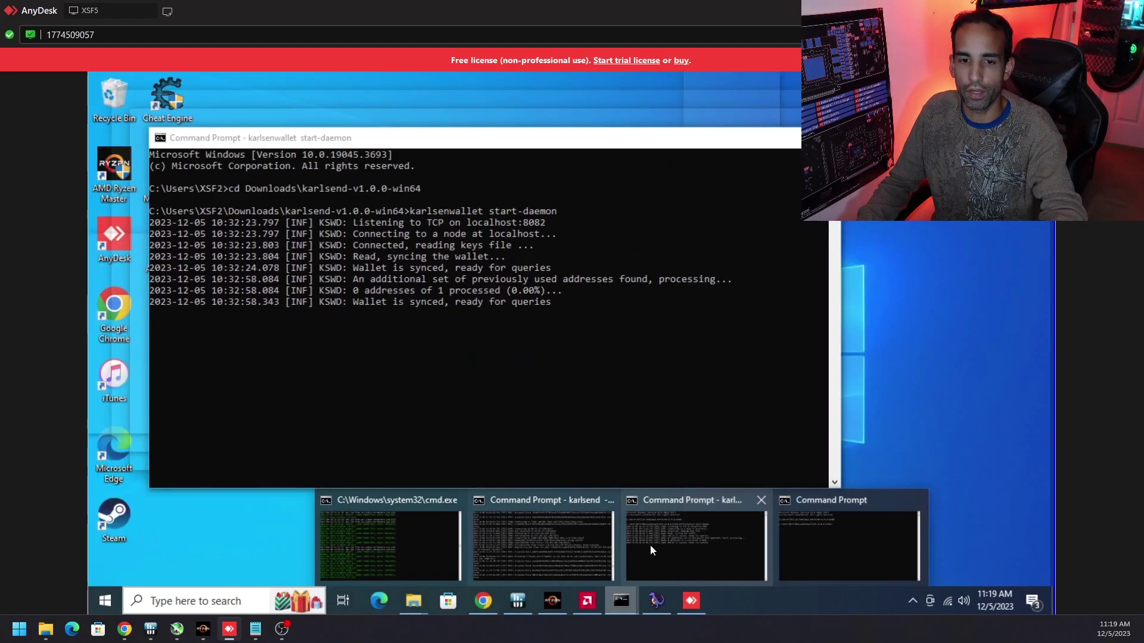
left_click(649, 544)
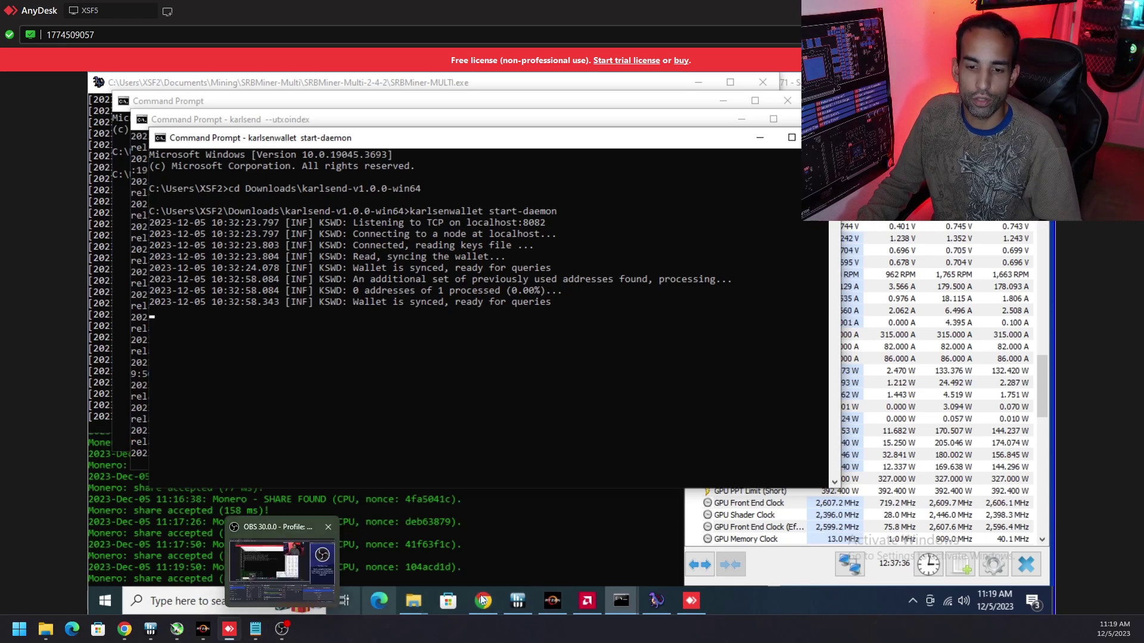
Step: Show the idle karlsend-v1.0.0-win64 console, clear the search panel, and return to Medium's Karlsen guide
mouse_move(623, 598)
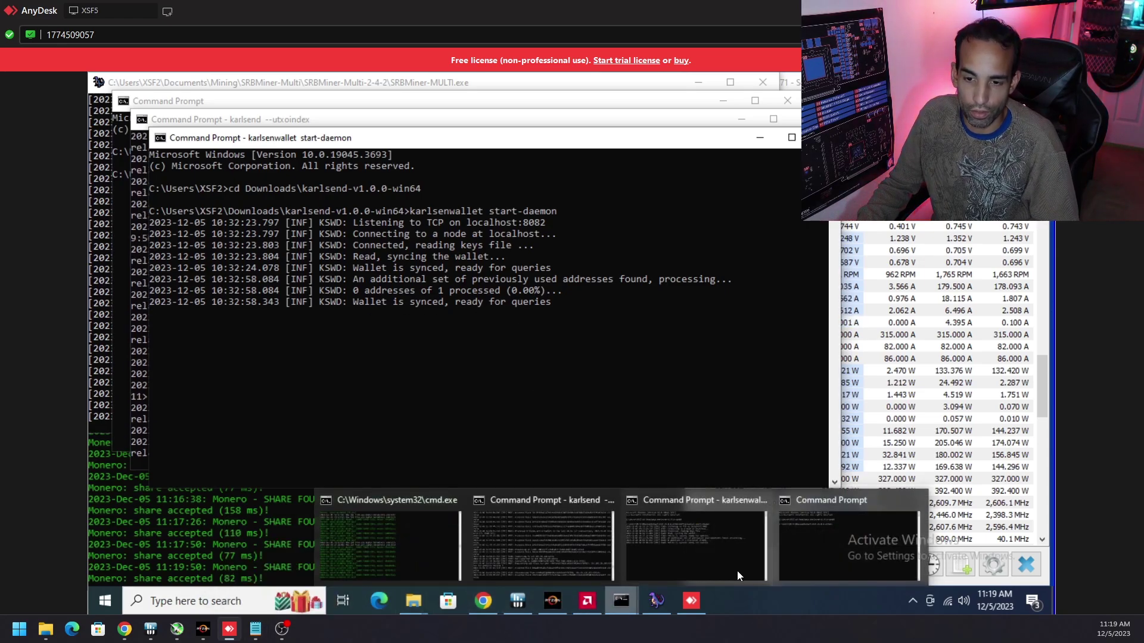
left_click(807, 553)
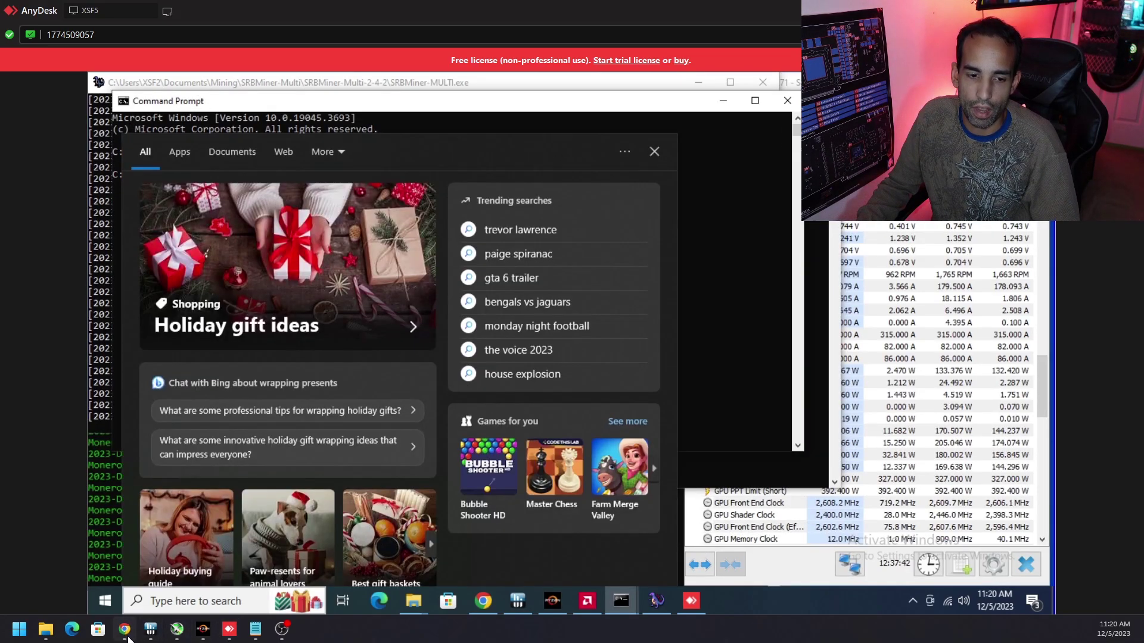
left_click(124, 629)
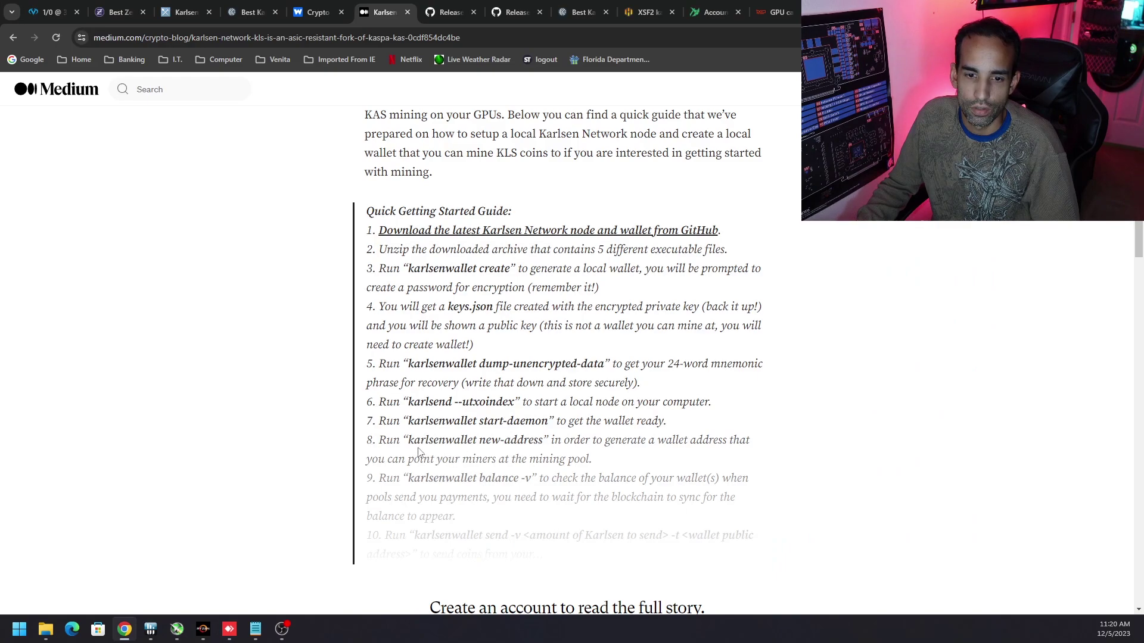
left_click(230, 630)
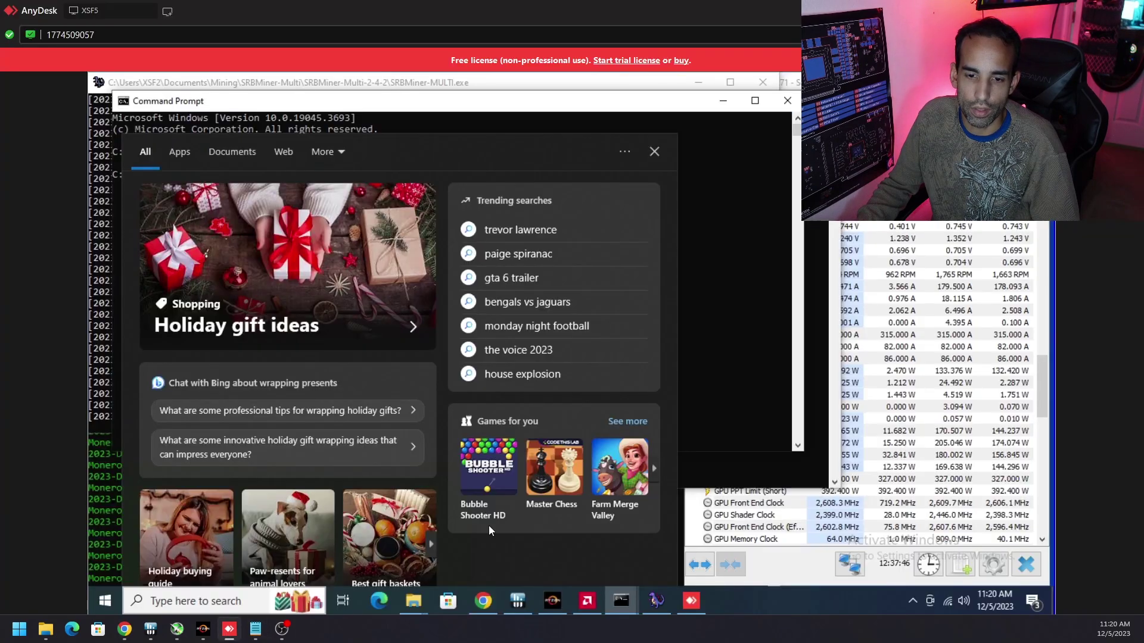
left_click(727, 302)
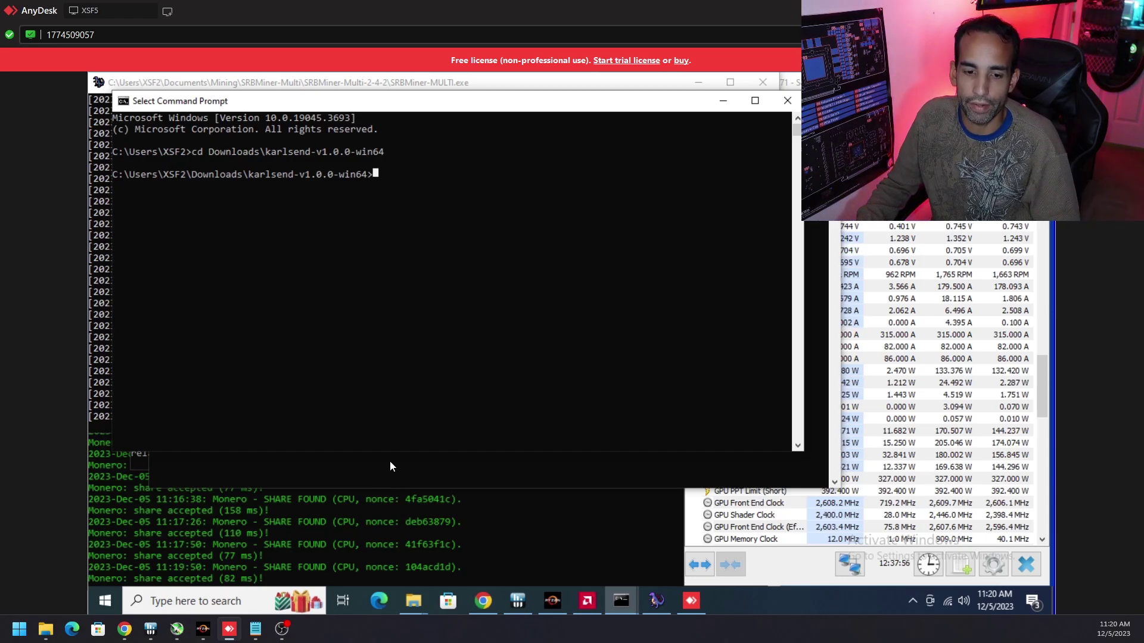
left_click(124, 629)
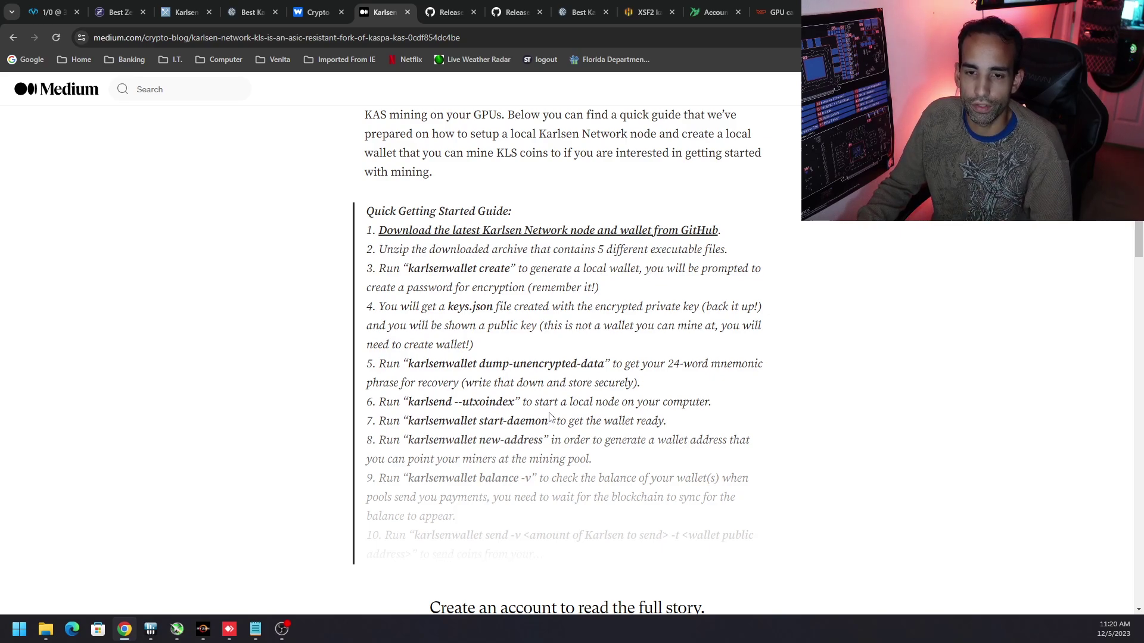
Step: Show rig XSF2's active KLS flight sheet: lolMiner 1.78 on herominers port 1195
left_click(647, 12)
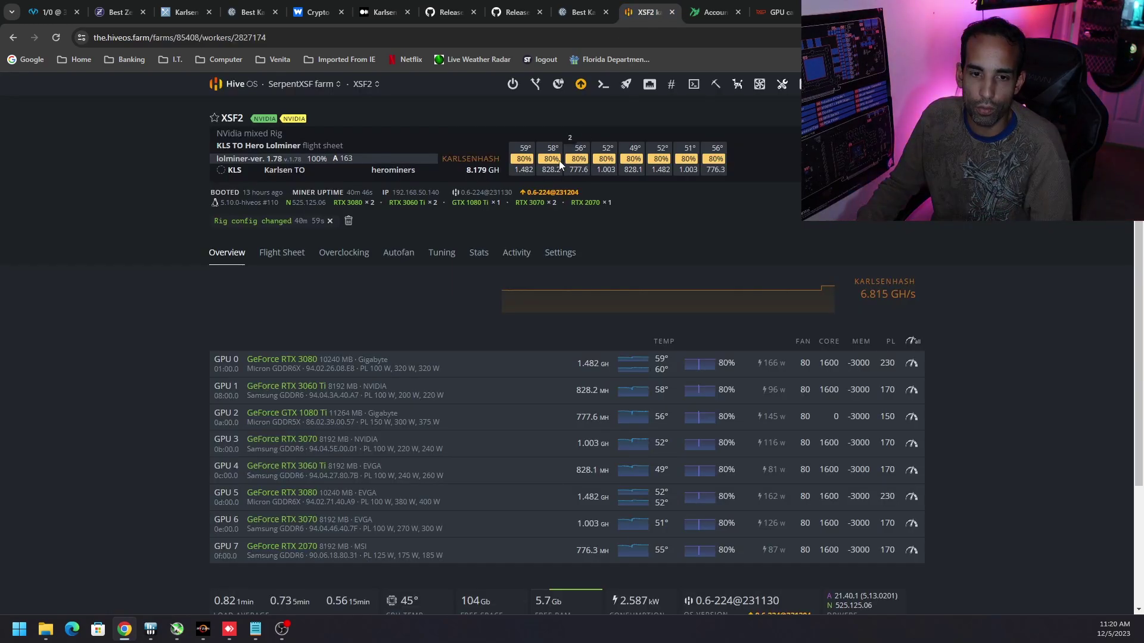
left_click(284, 257)
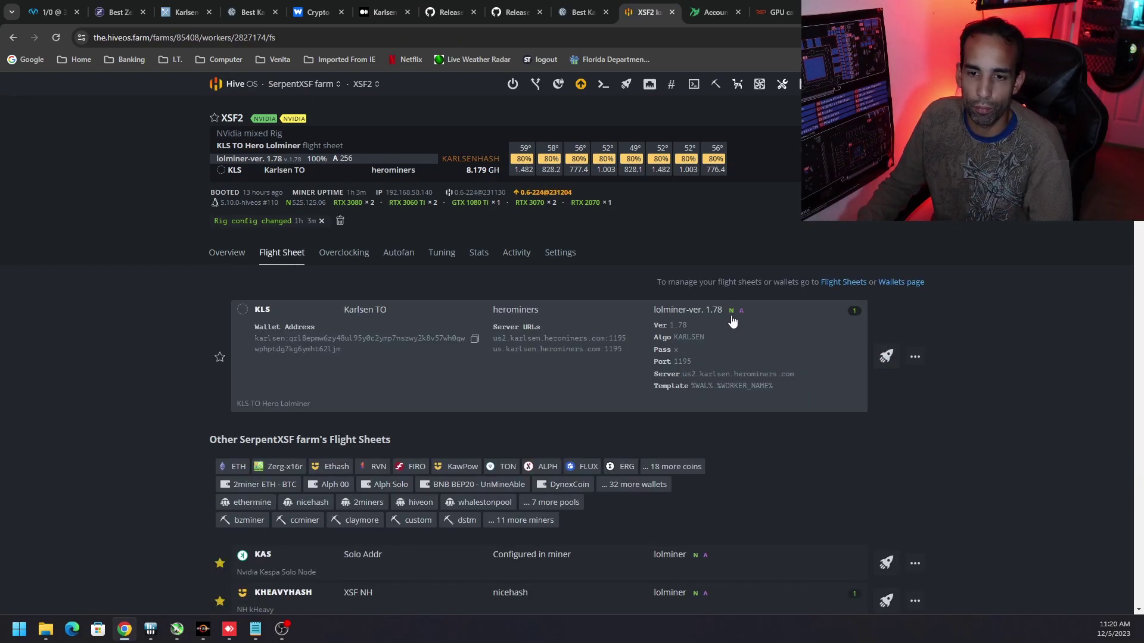
left_click(512, 12)
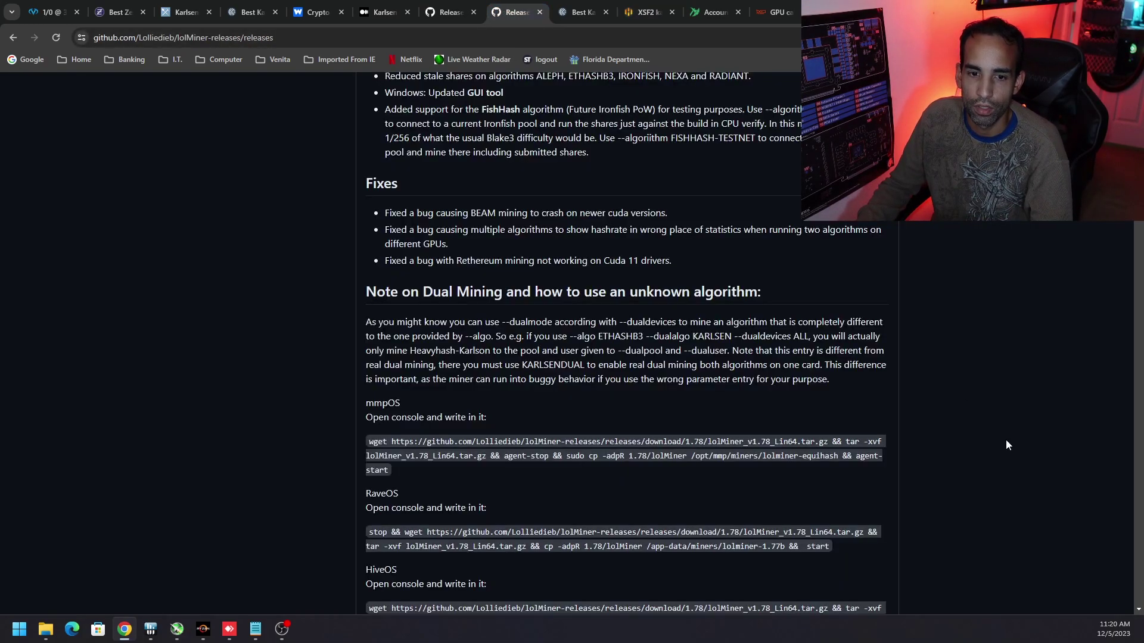
scroll(1001, 447, "up", 5)
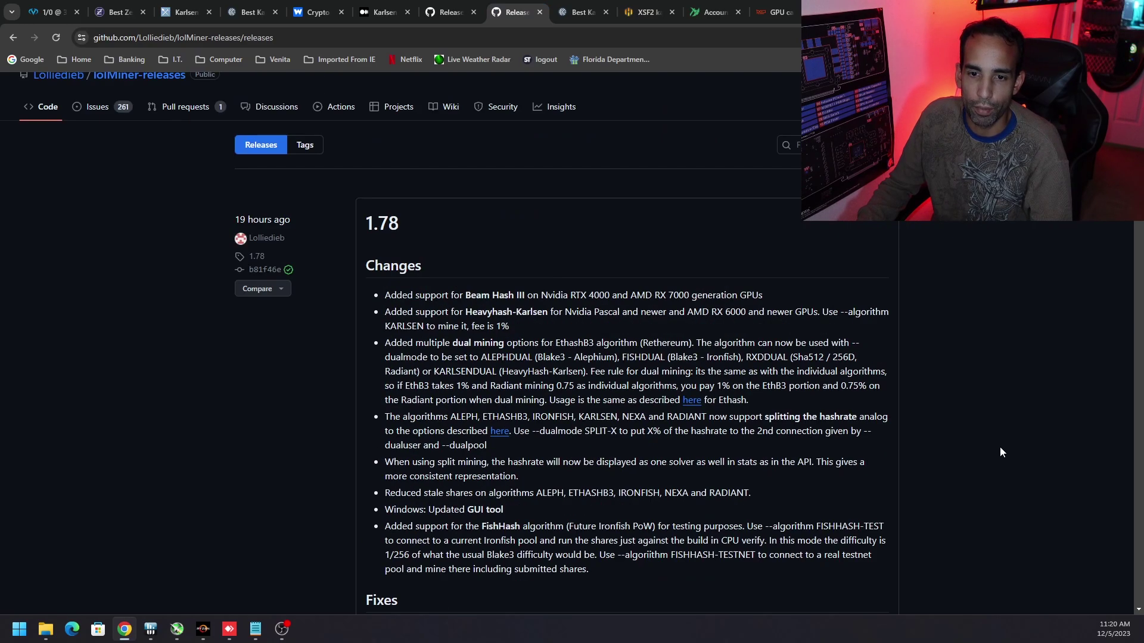
scroll(991, 446, "up", 1)
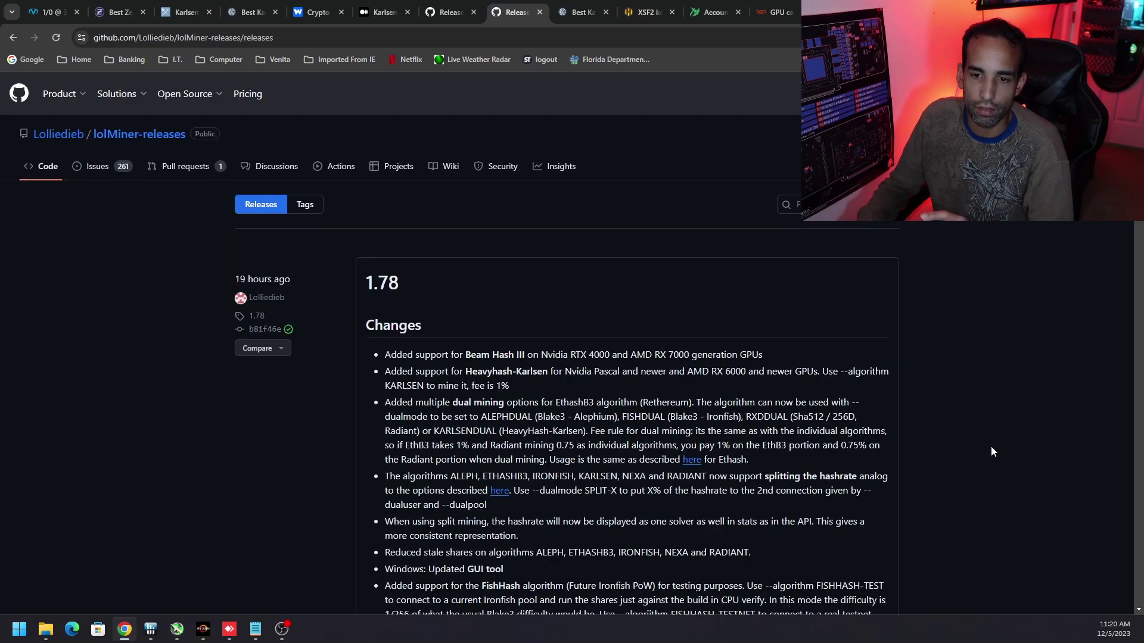
scroll(991, 447, "down", 2)
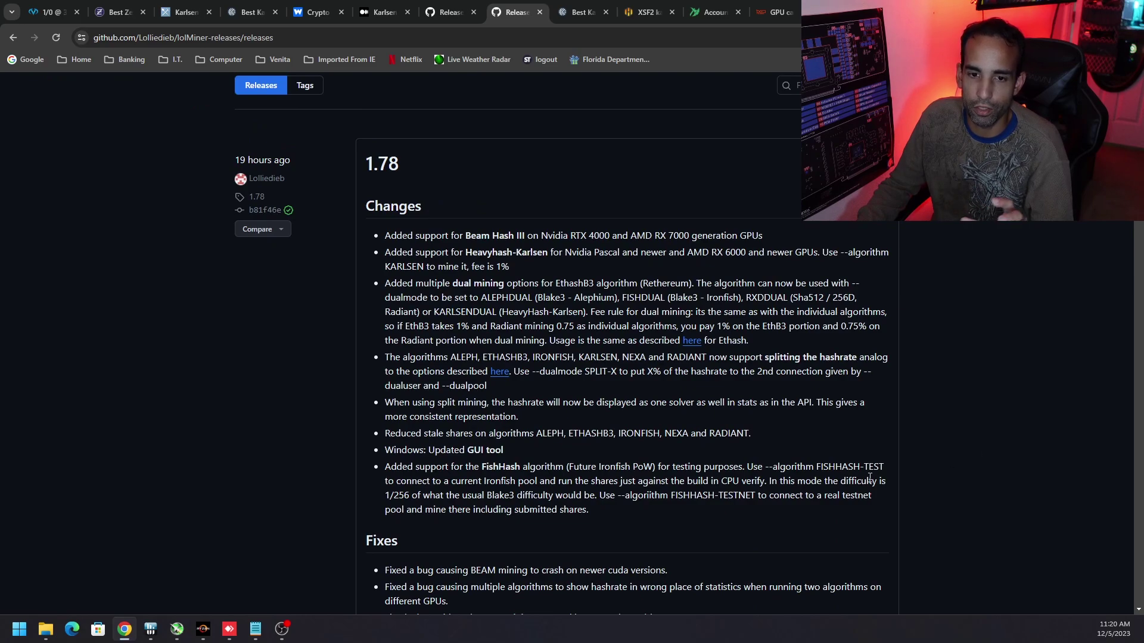
left_click(645, 12)
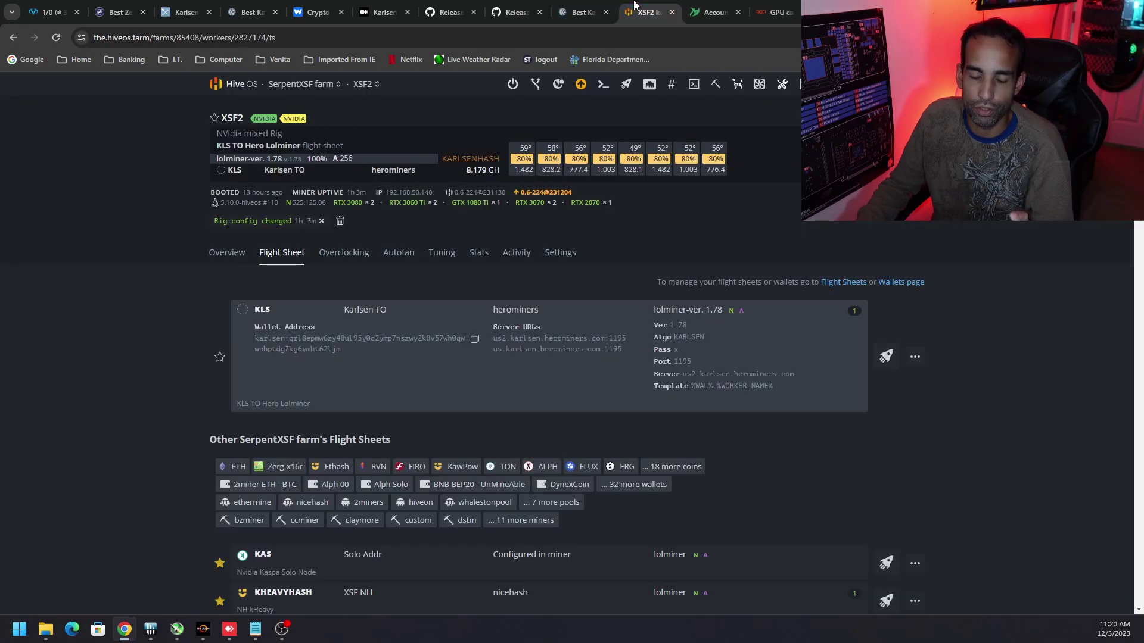
Step: Edit the KLS TO Hero Lolminer flight sheet, searching 'kls' to keep KLS as the coin
left_click(915, 356)
left_click(878, 378)
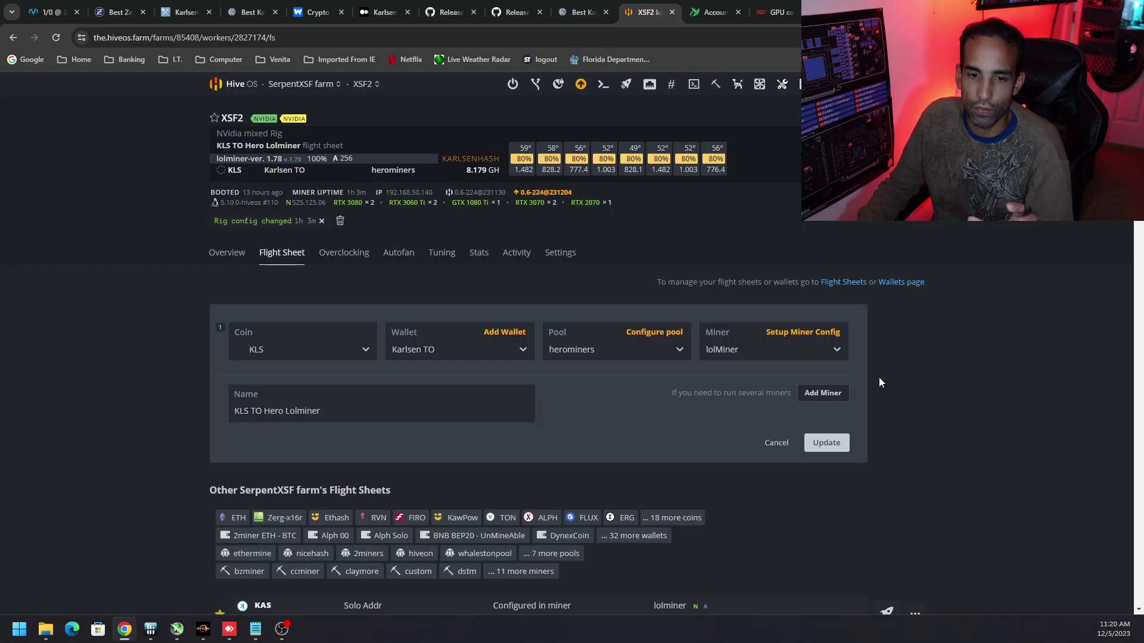
left_click(317, 349)
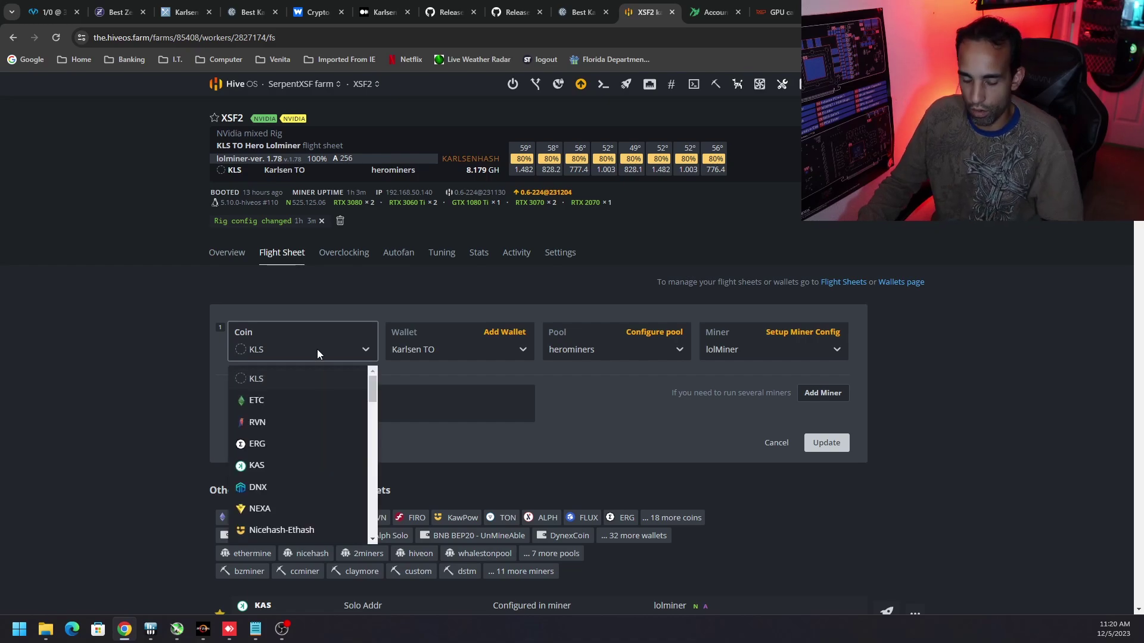
type("karl")
key("BackSpace")
key("BackSpace")
key("BackSpace")
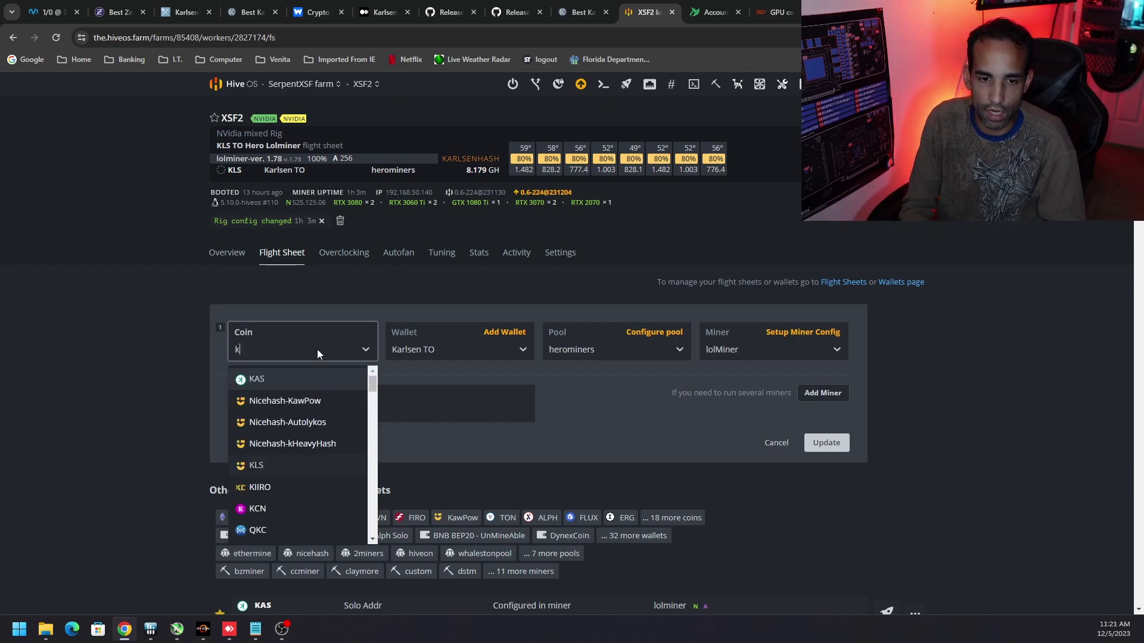
type("ls")
key("BackSpace")
key("BackSpace")
type("ls")
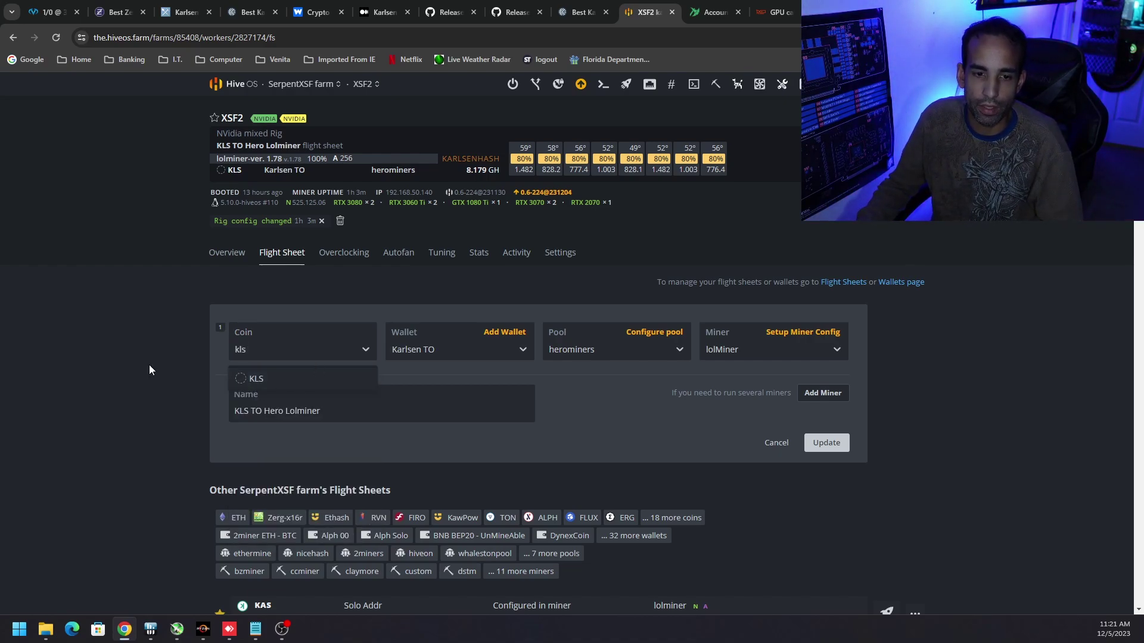
key("Tab")
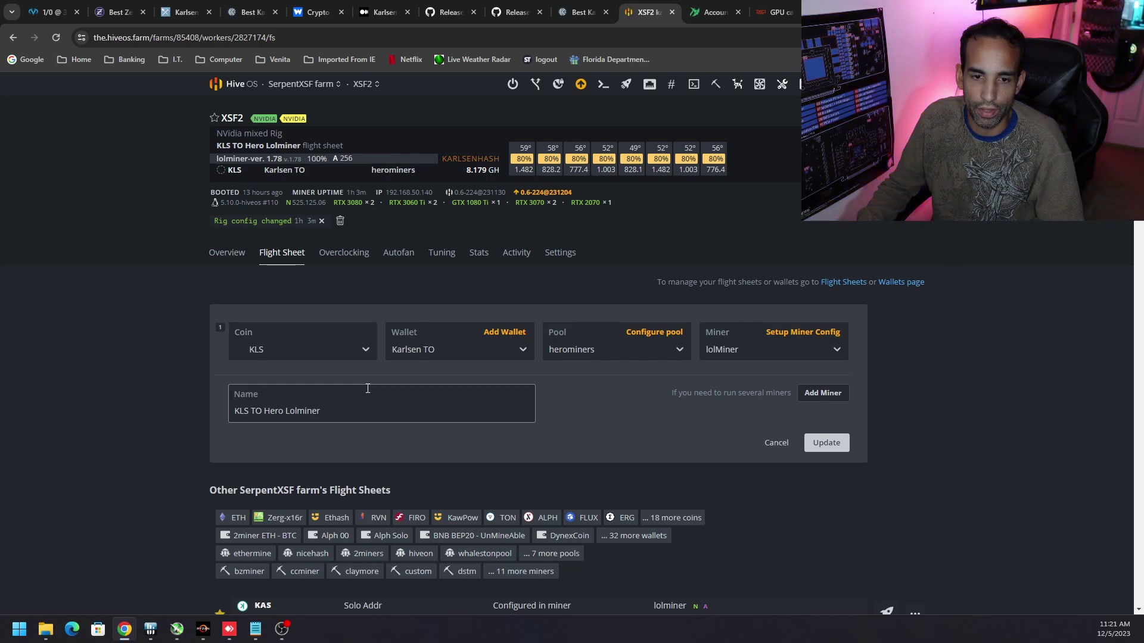
Step: Cancel the new KLS wallet form and open the flight sheet's Pool dropdown
left_click(507, 333)
left_click(230, 629)
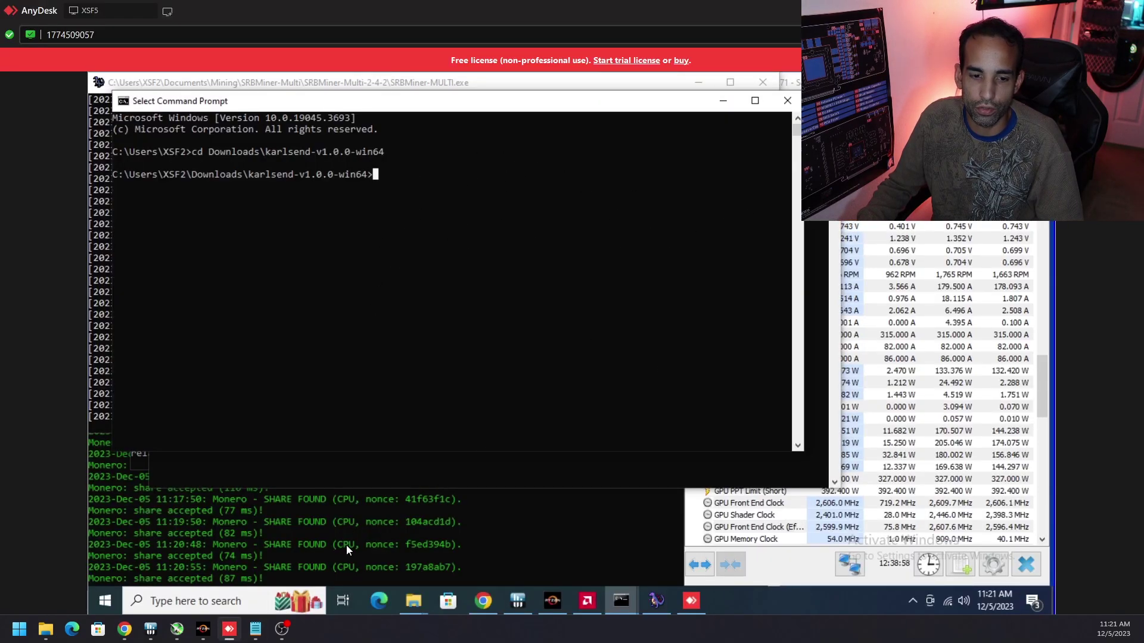
left_click(124, 629)
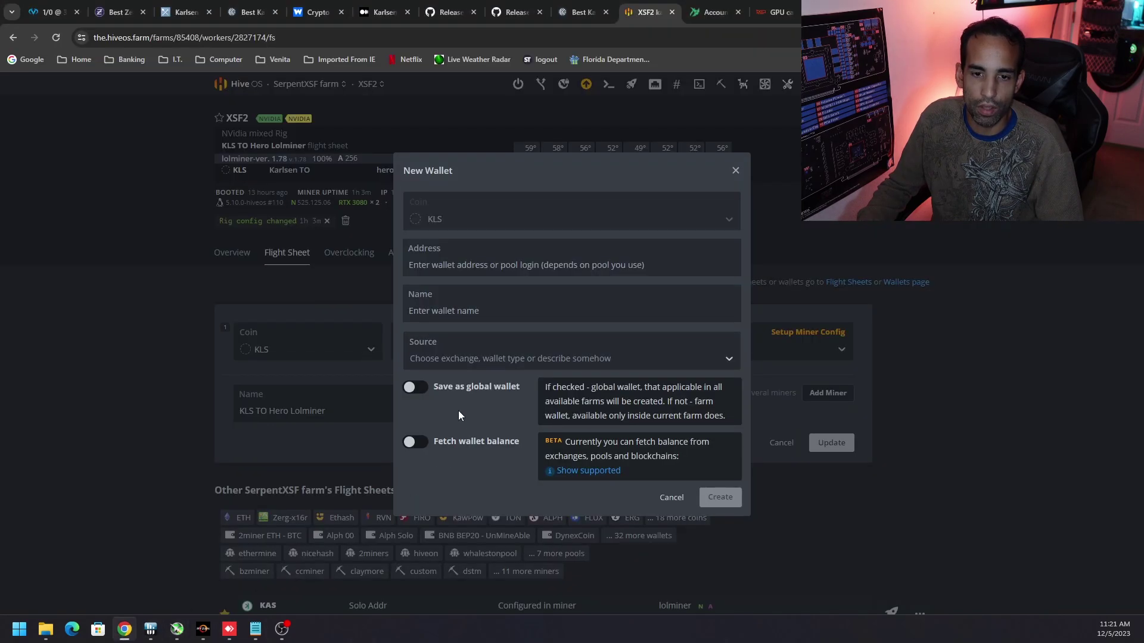
left_click(506, 308)
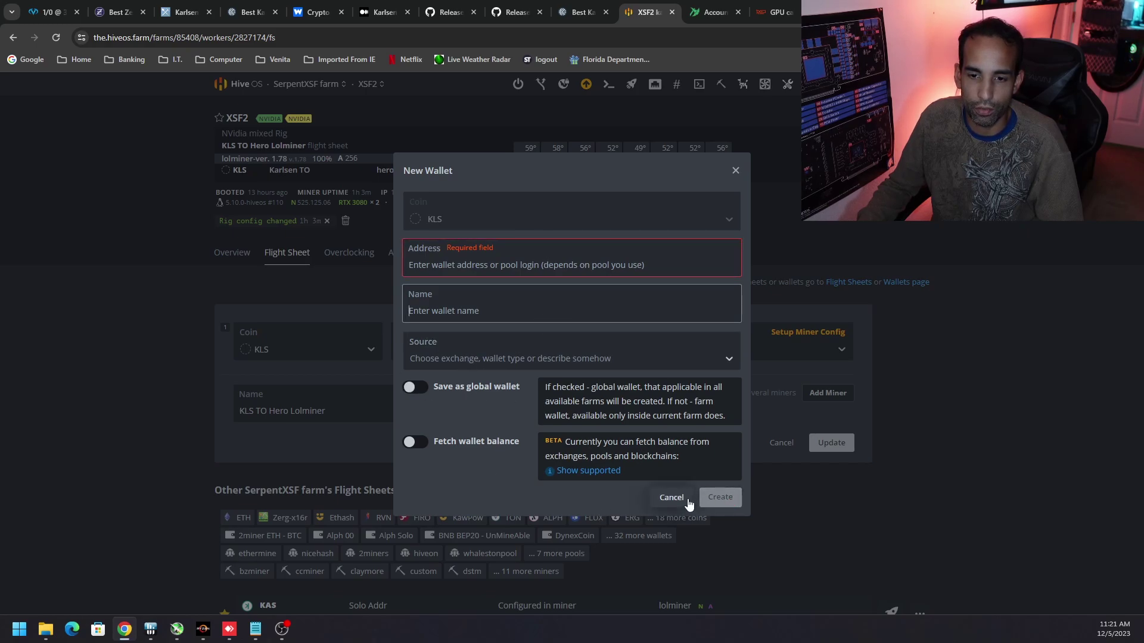
left_click(671, 498)
left_click(662, 353)
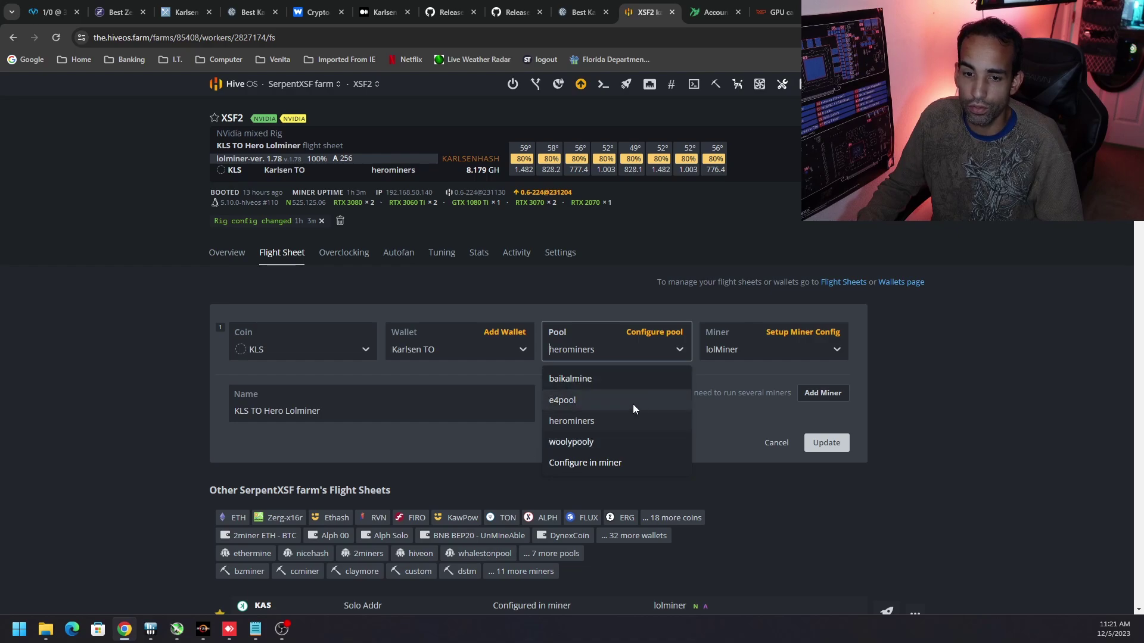
Step: Choose herominers as the pool and apply its USA East and West servers
left_click(189, 13)
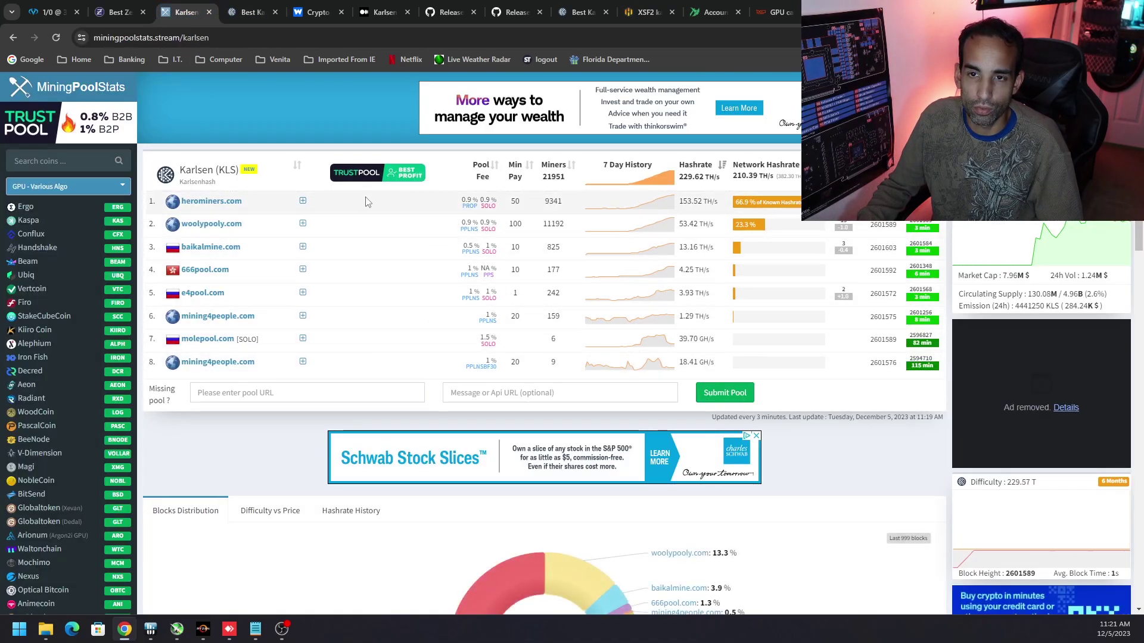
left_click(653, 10)
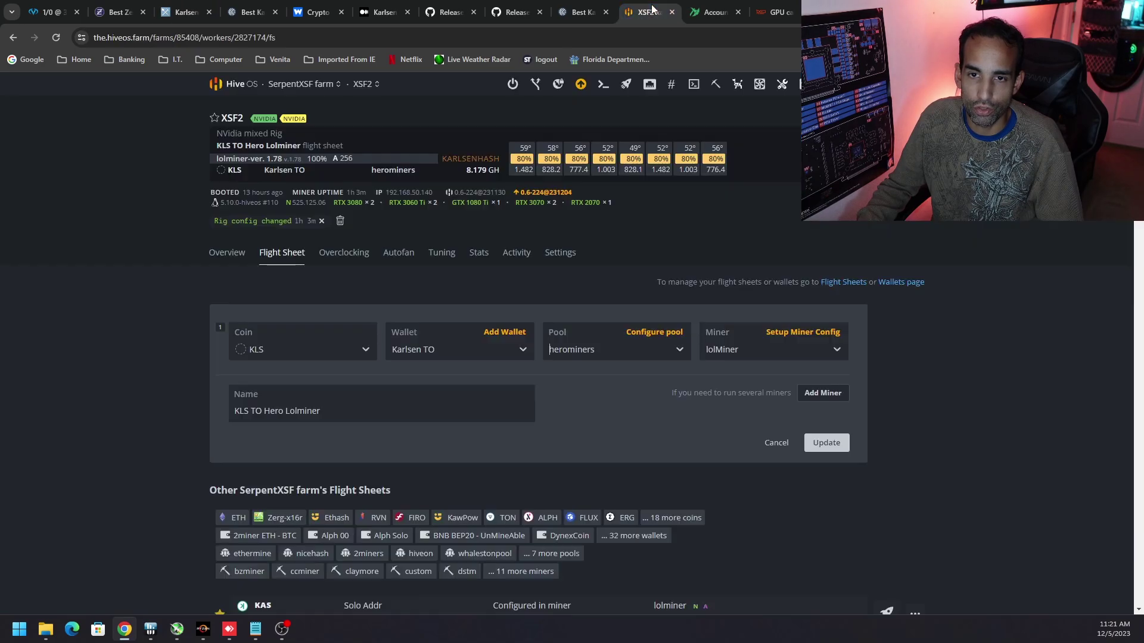
left_click(649, 355)
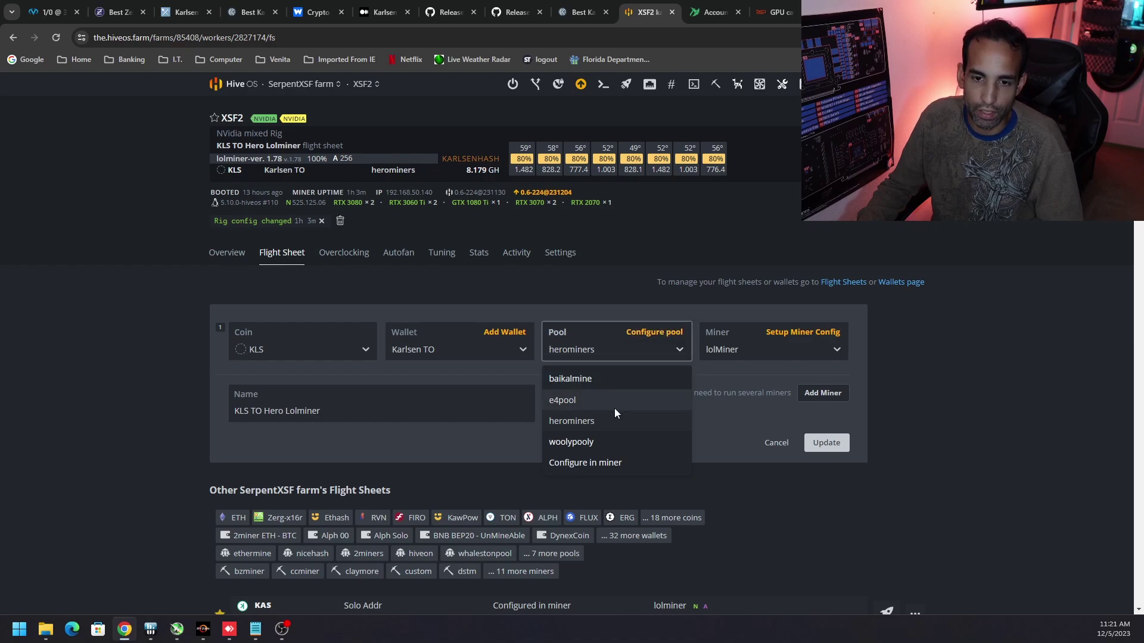
left_click(653, 332)
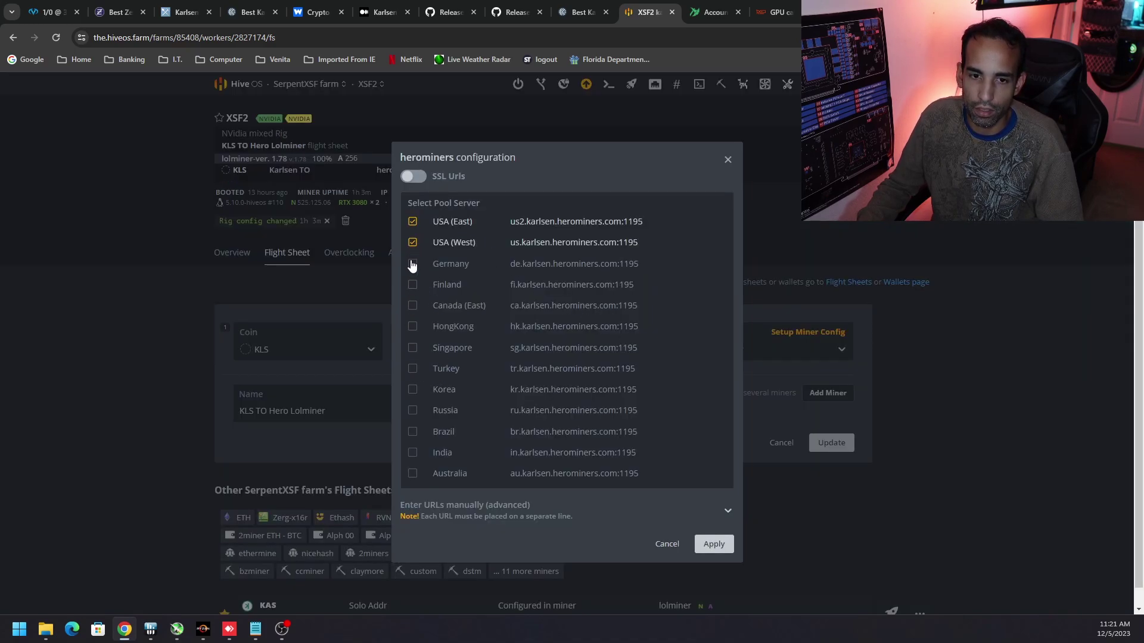
left_click(713, 544)
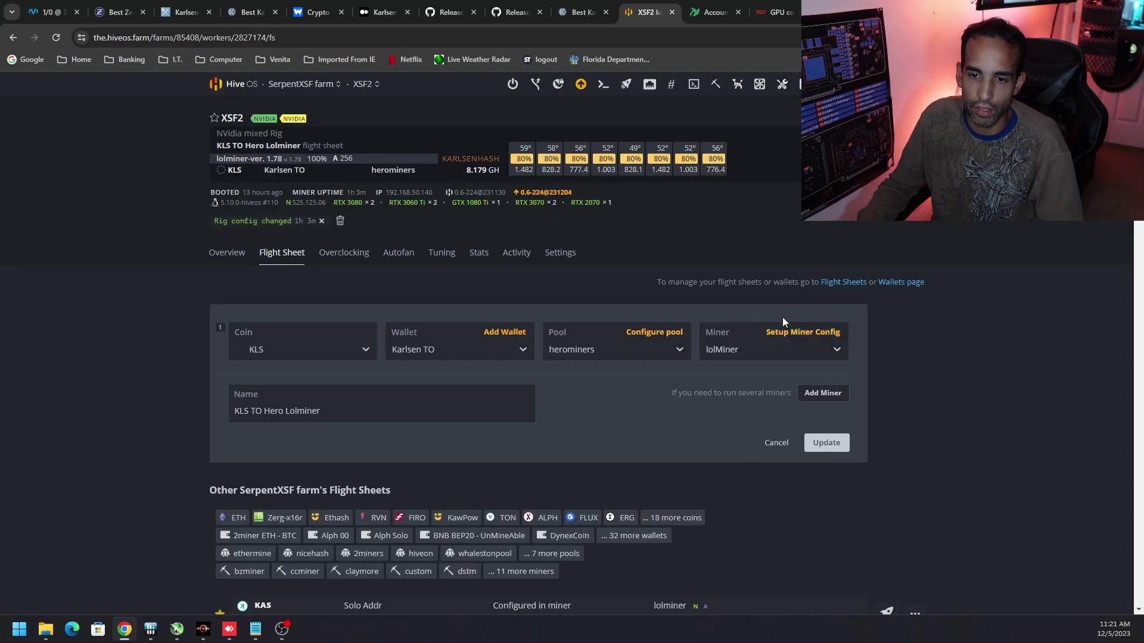
Step: Keep lolMiner as the miner after browsing the full miner list
left_click(775, 356)
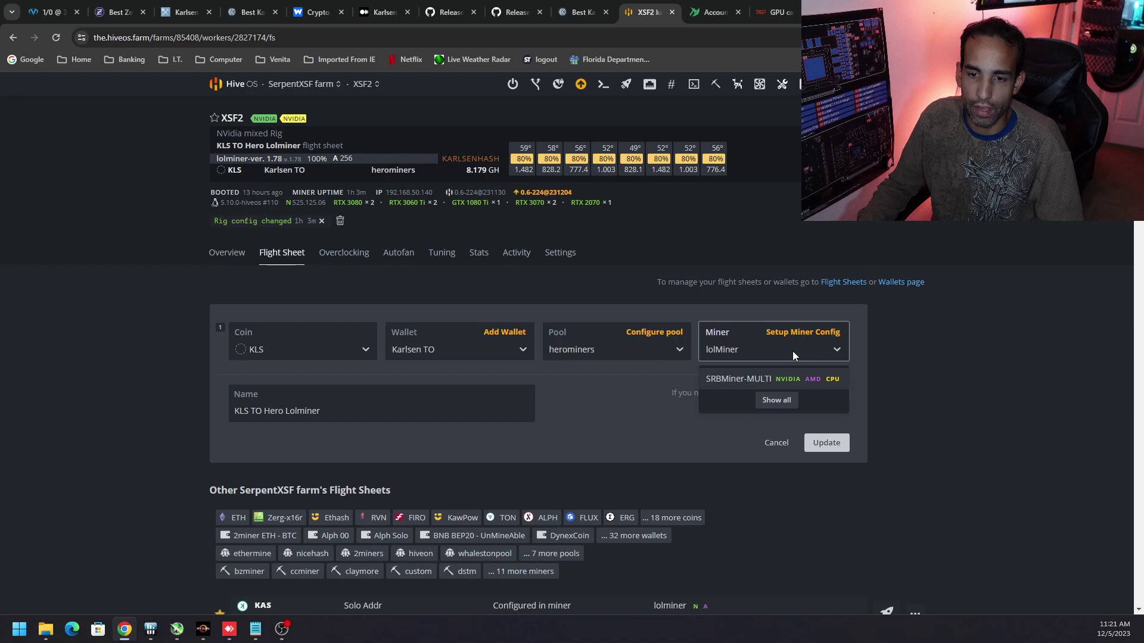
left_click(778, 402)
scroll(766, 428, "down", 3)
scroll(765, 427, "down", 6)
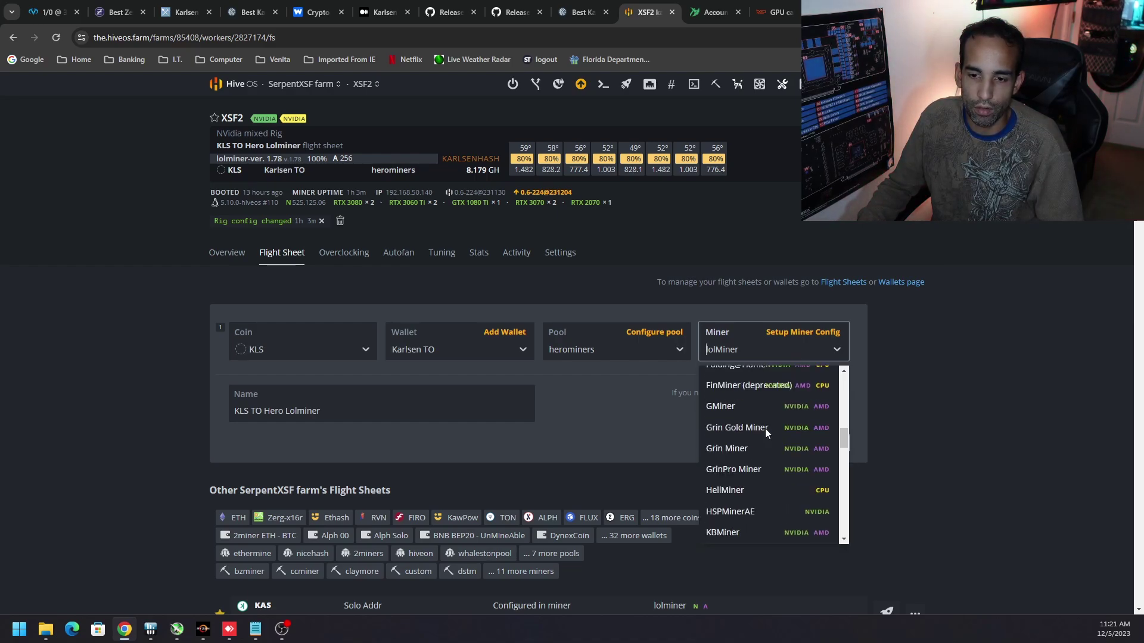
left_click(667, 413)
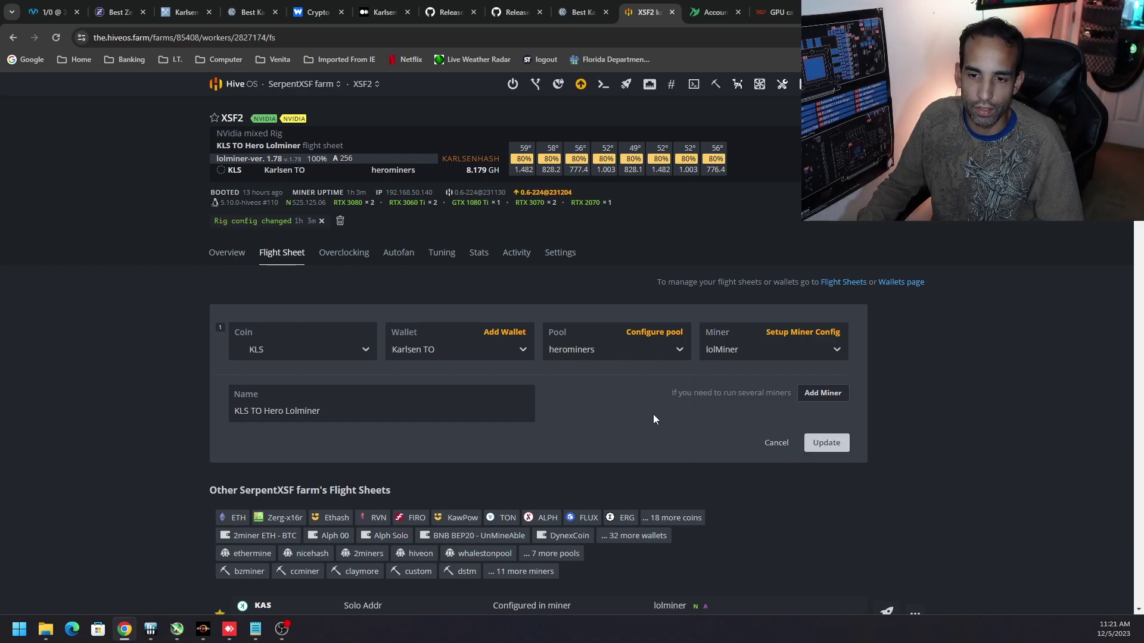
Step: Open the lolMiner configuration and keep KARLSEN as the algorithm
left_click(811, 335)
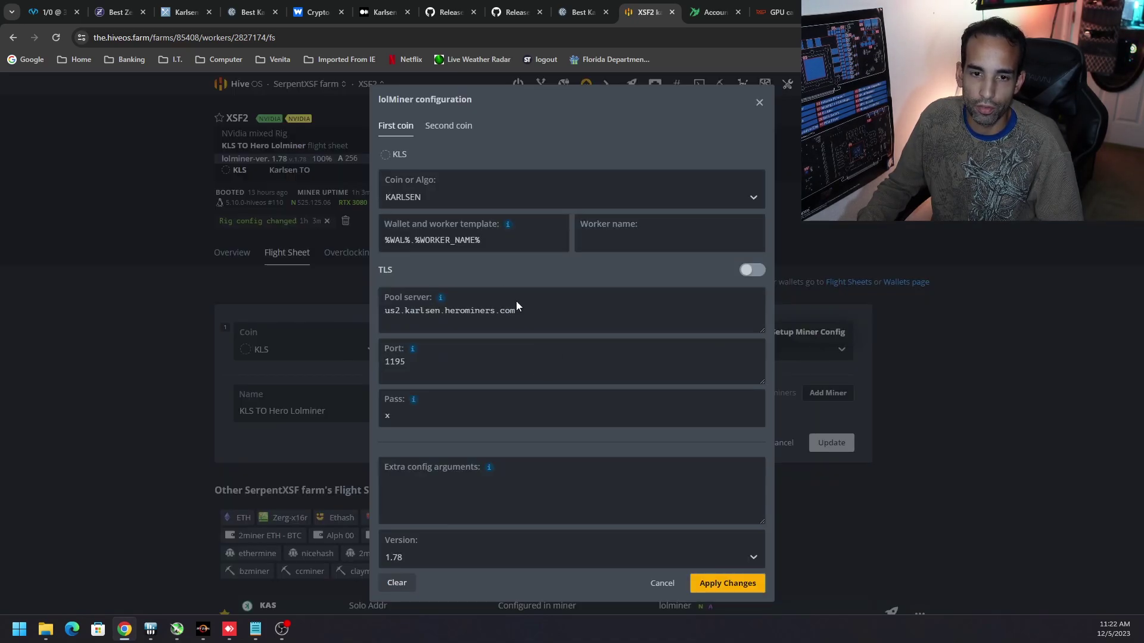
left_click(445, 195)
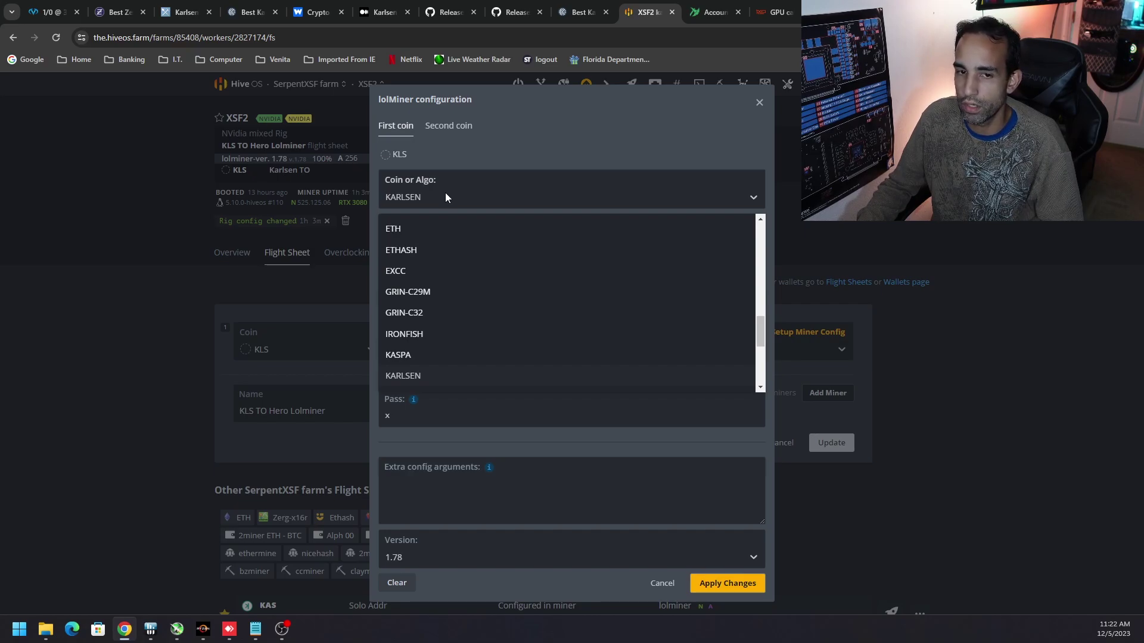
left_click(445, 192)
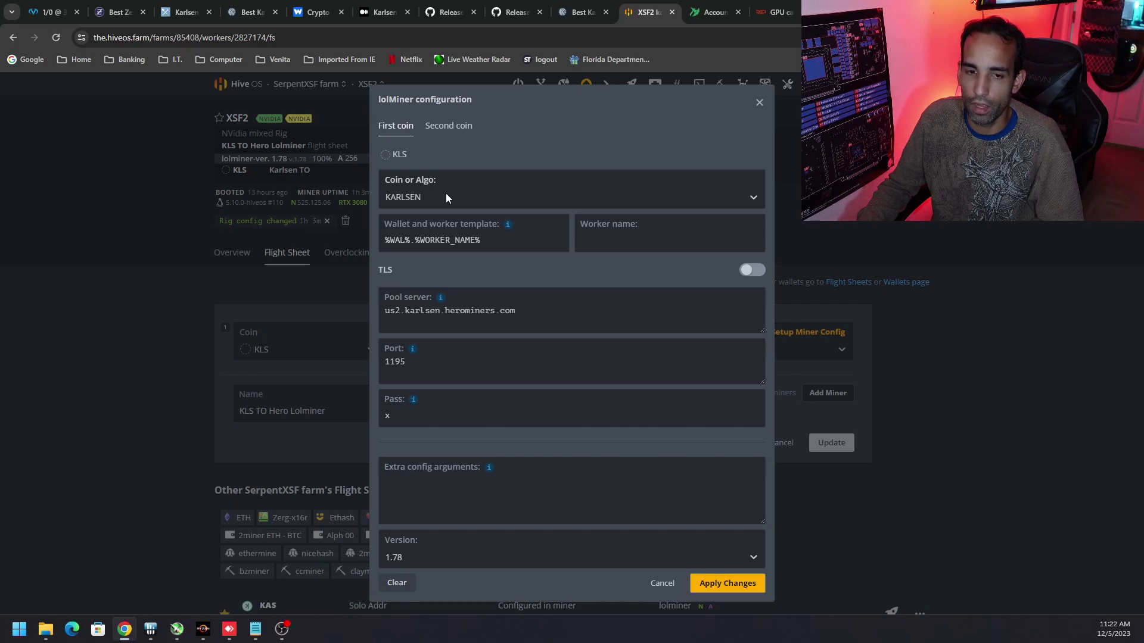
Step: Rebuild the wallet template as %WAL%.%WORKER_NAME%
left_click(460, 235)
left_click_drag(481, 240, 380, 230)
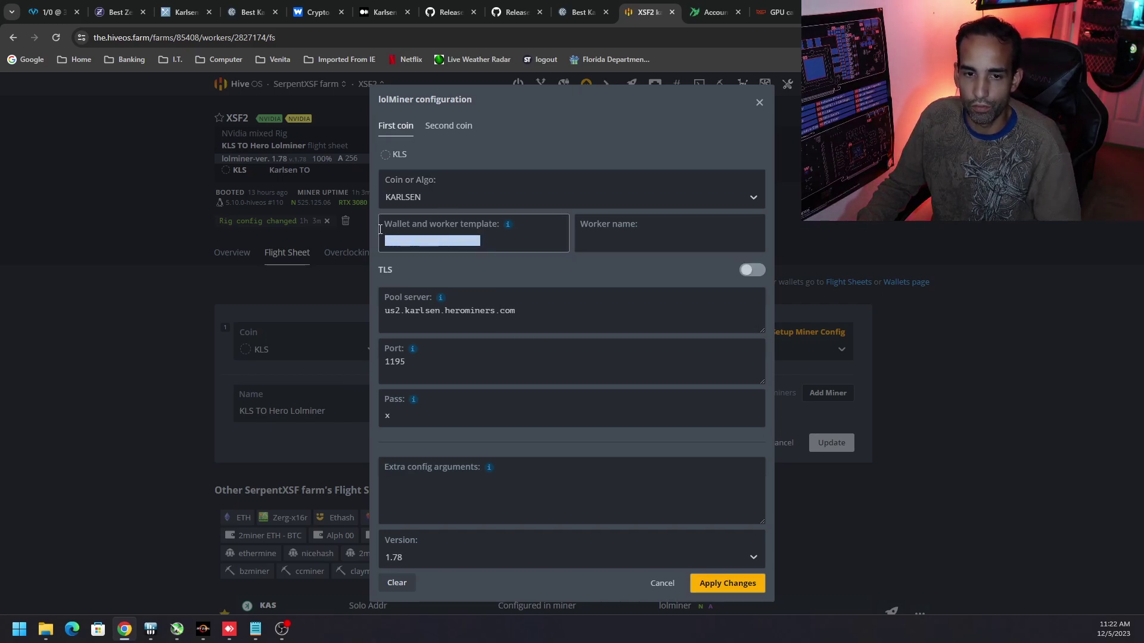
key("BackSpace")
mouse_move(504, 231)
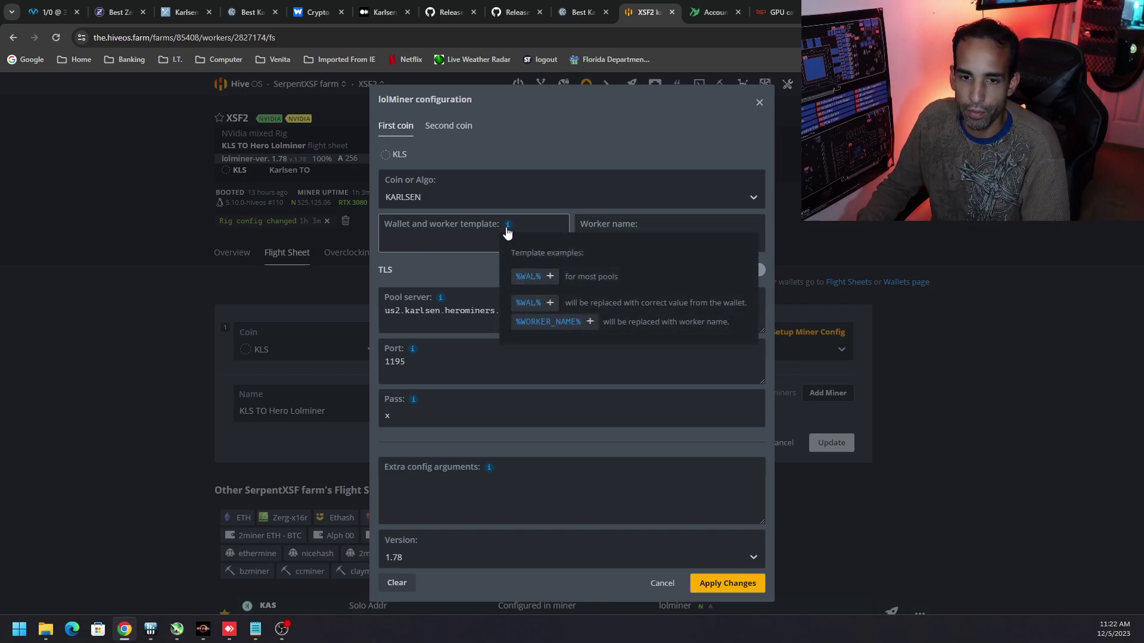
left_click(529, 279)
left_click(441, 241)
type(".")
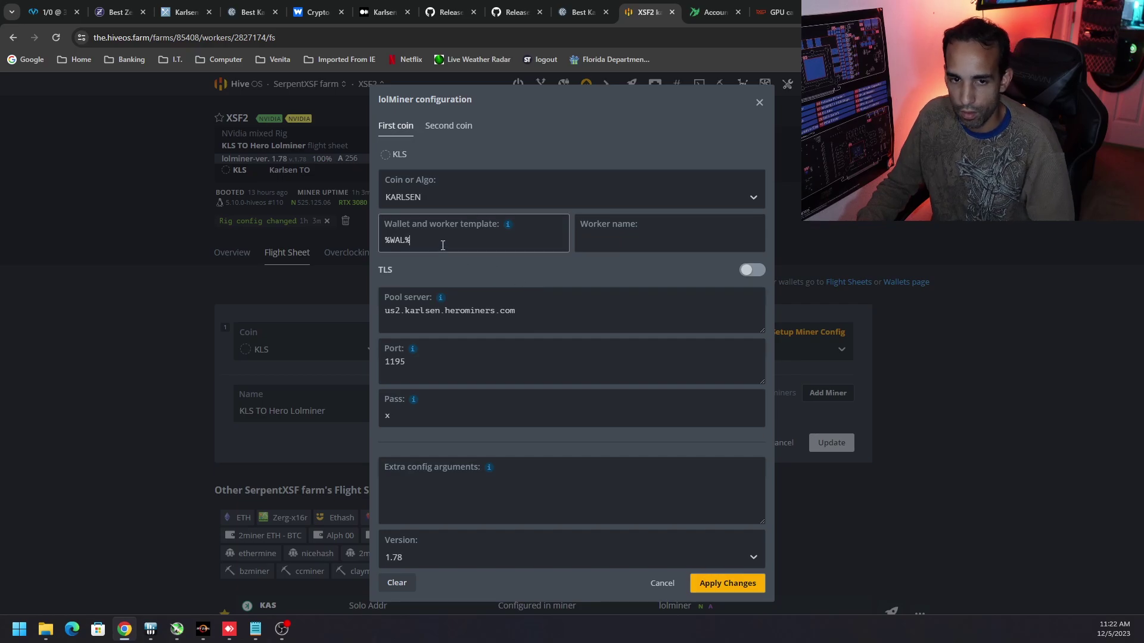
mouse_move(511, 234)
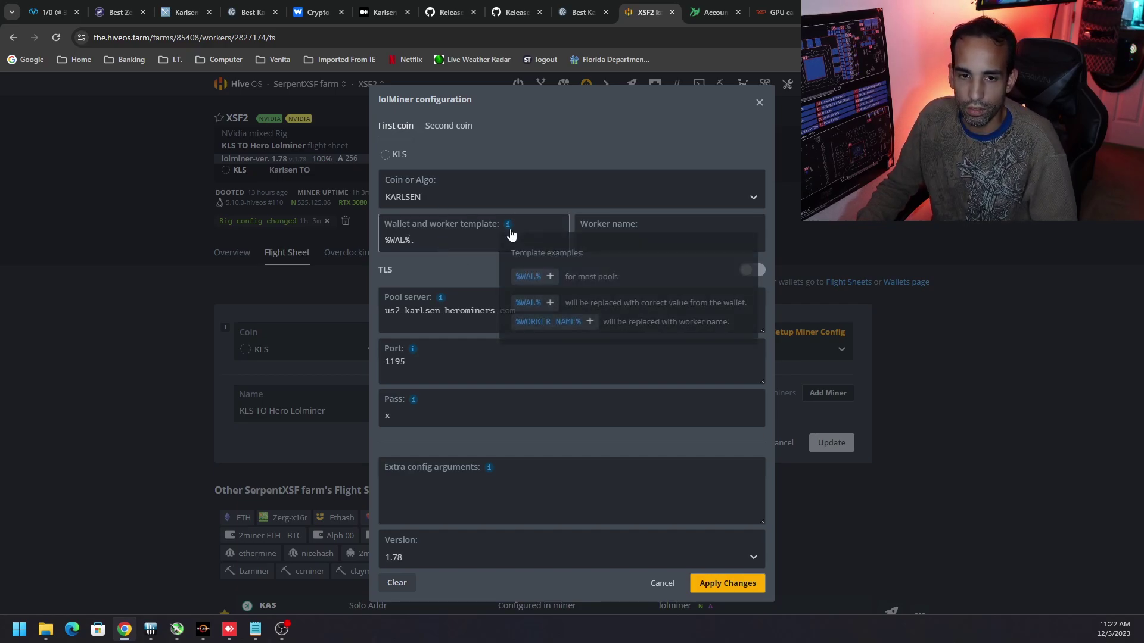
left_click(549, 321)
Step: Review the us2.karlsen.herominers.com server, port 1195 and pass fields, then close without saving
left_click(475, 325)
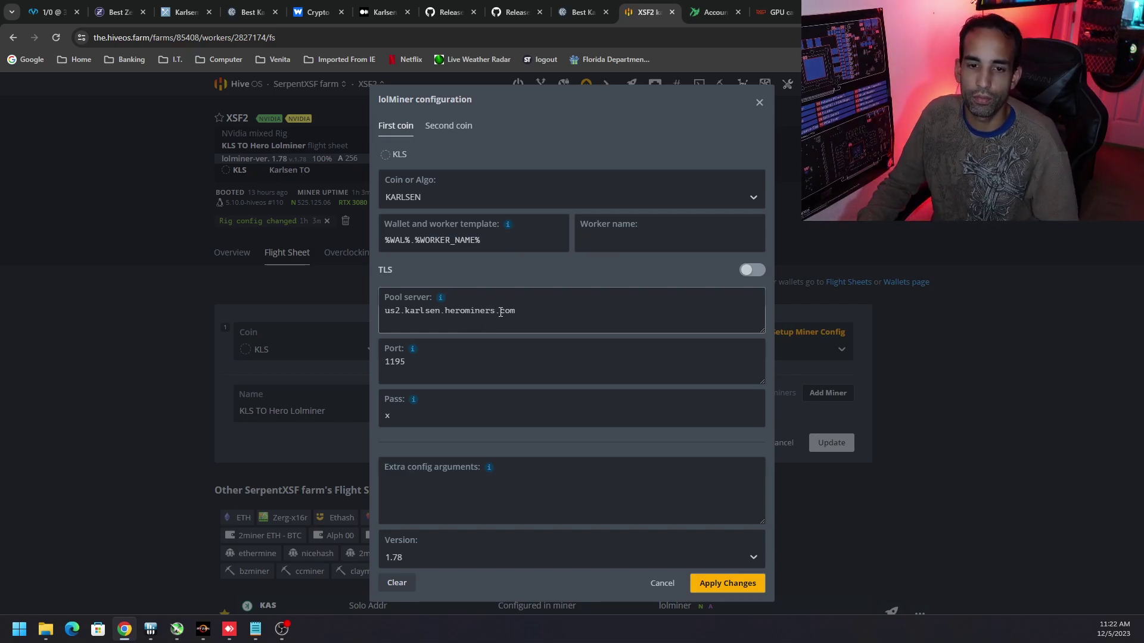
left_click_drag(536, 310, 379, 305)
left_click(541, 327)
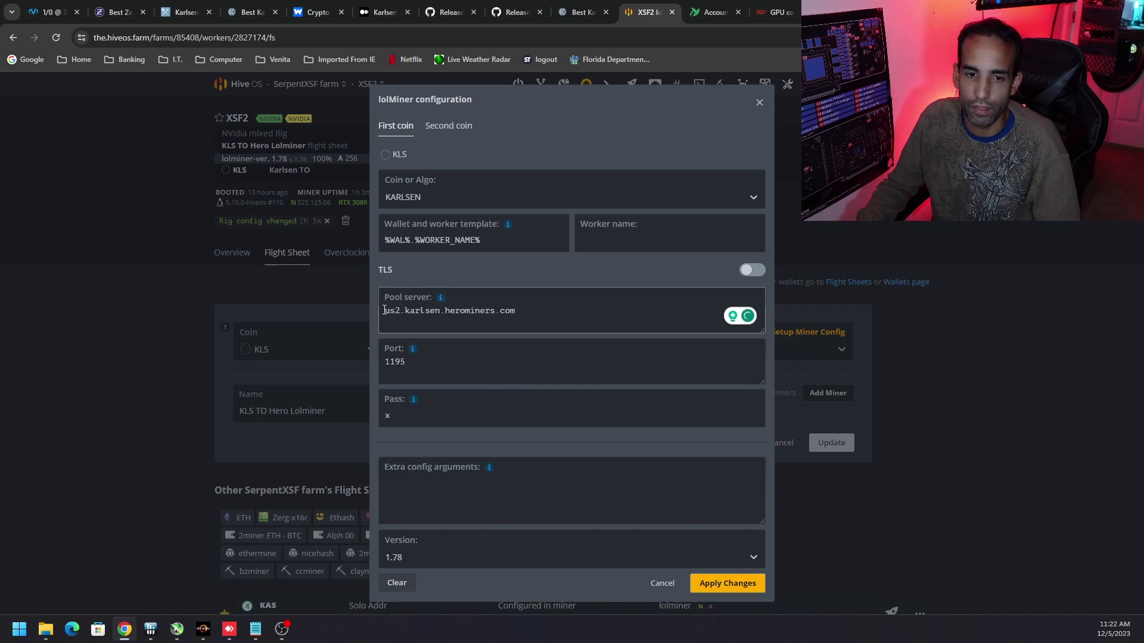
double_click(481, 357)
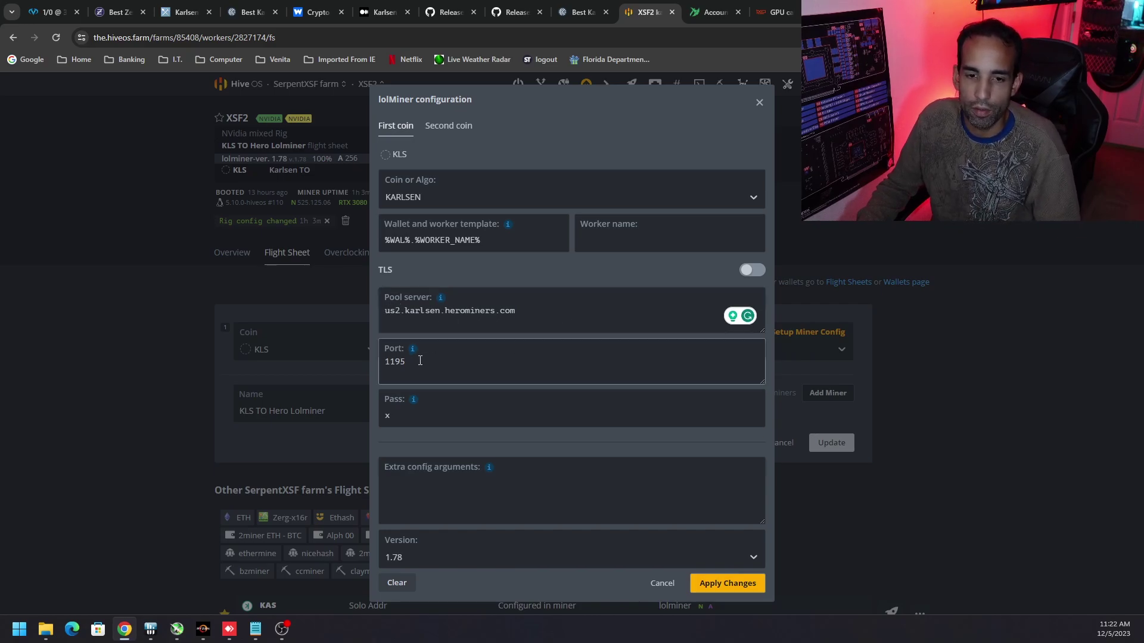
left_click(439, 410)
left_click(453, 487)
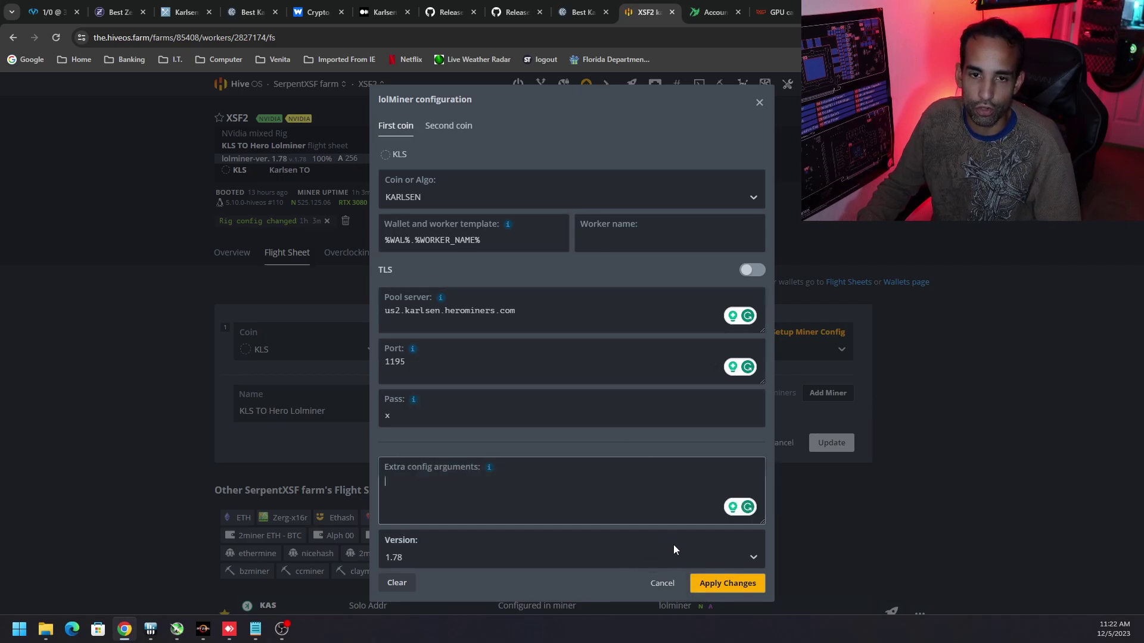
left_click(662, 584)
Step: Switch to AMD rig XSF3 and open its KLS to Herominers AMD flight sheet's SRBMiner-MULTI config
left_click(367, 87)
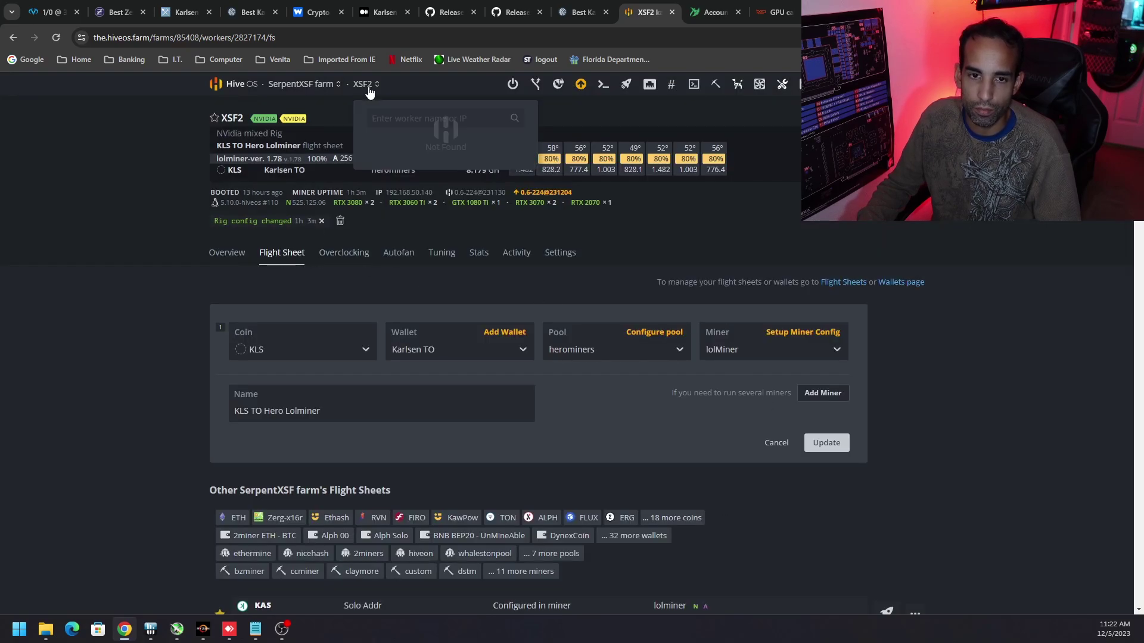
left_click(395, 204)
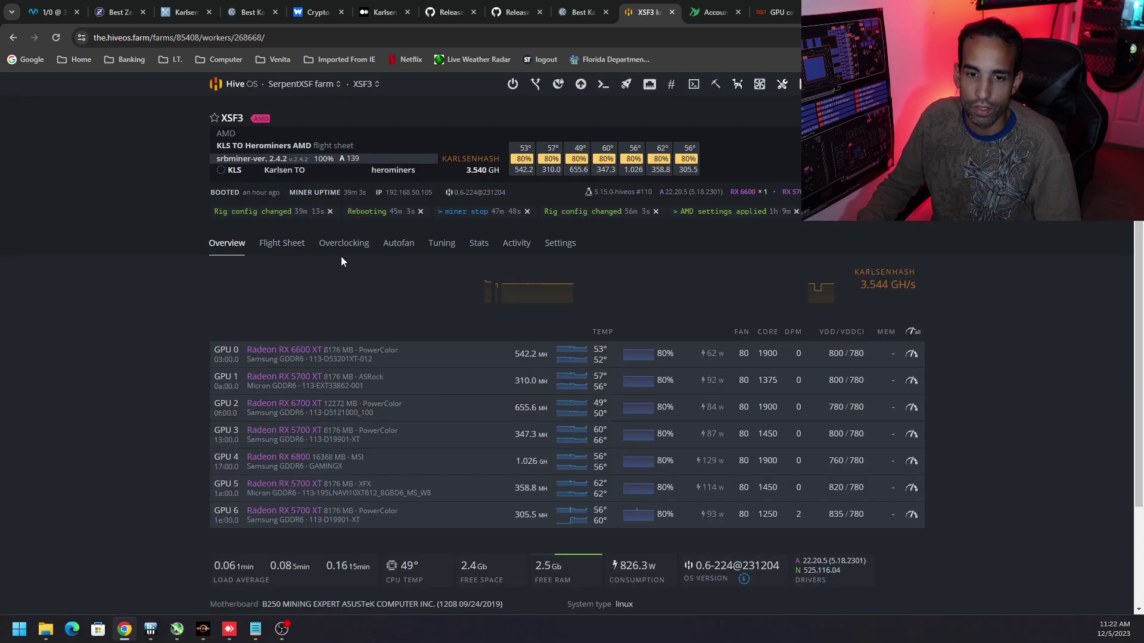
left_click(281, 243)
left_click(915, 341)
left_click(875, 364)
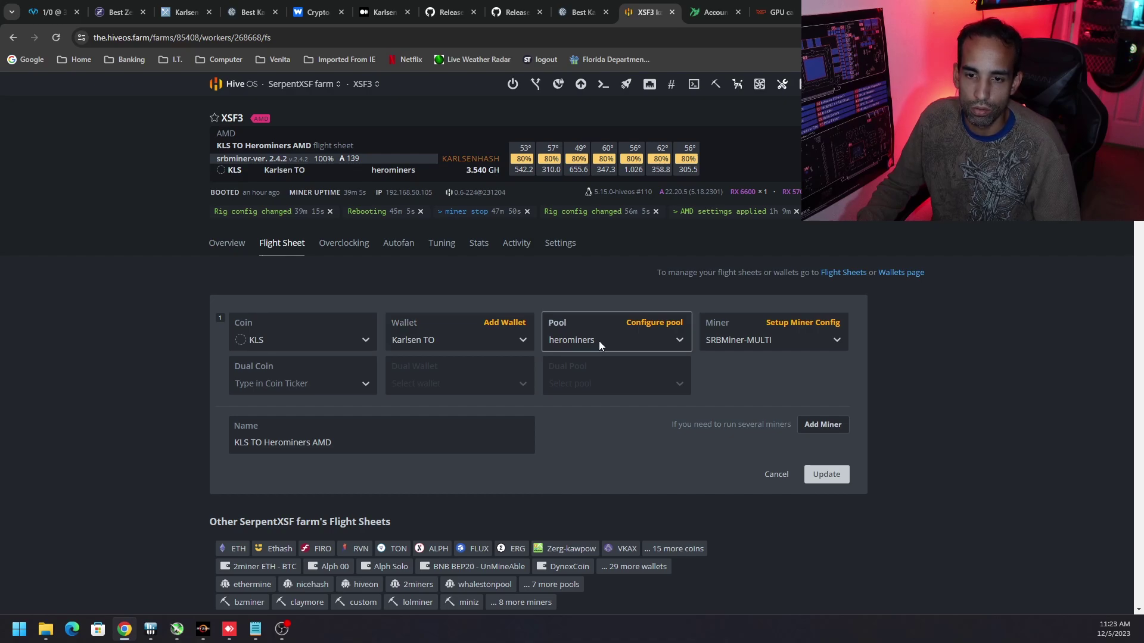
left_click(805, 324)
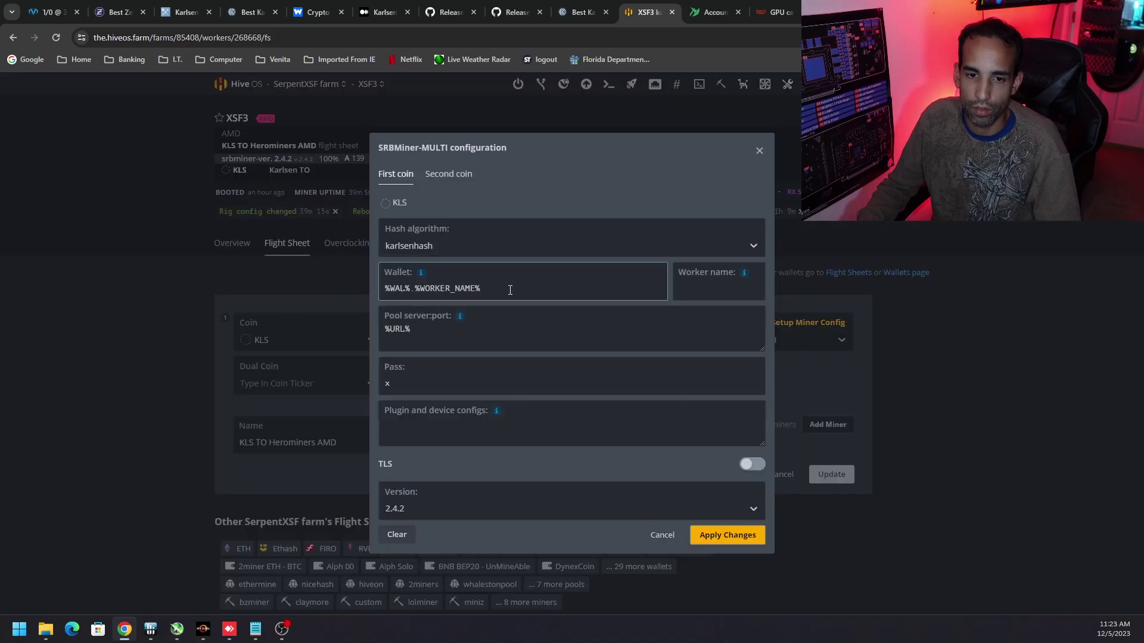
Step: Review the pool server:port, Pass and plugin config fields unchanged, then return to XSF2's overview
left_click_drag(411, 329, 379, 332)
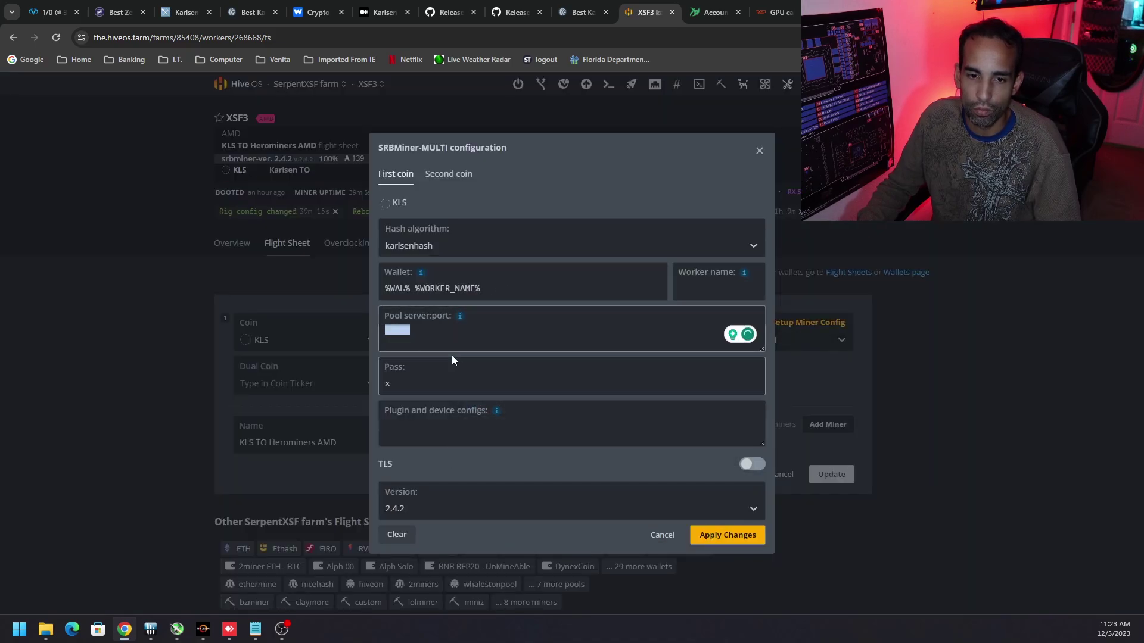
left_click(431, 336)
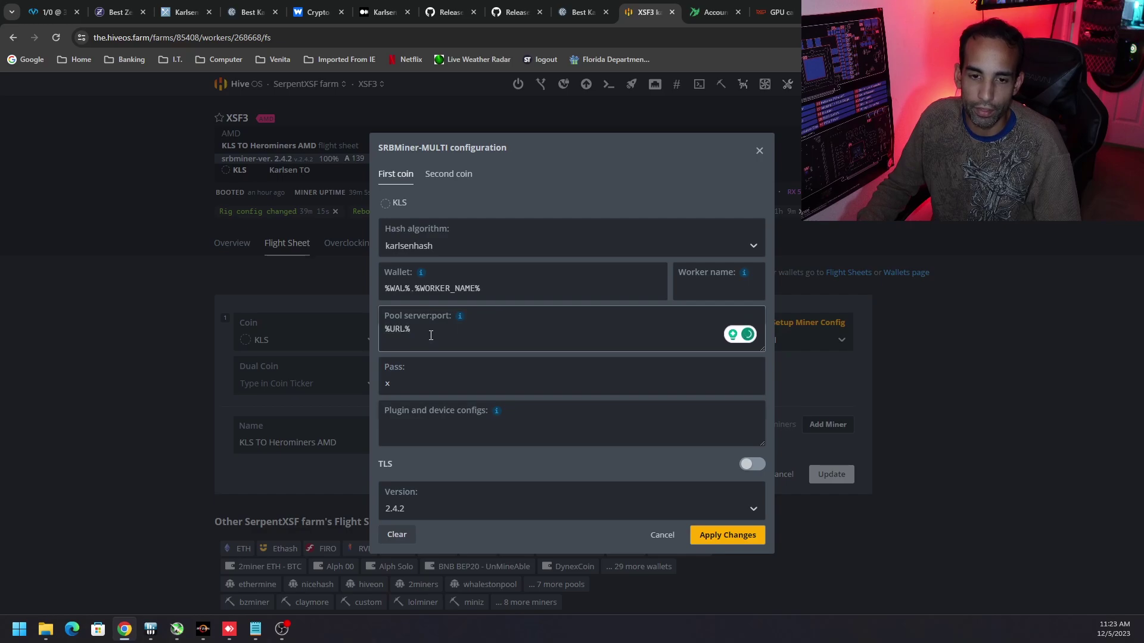
left_click(441, 383)
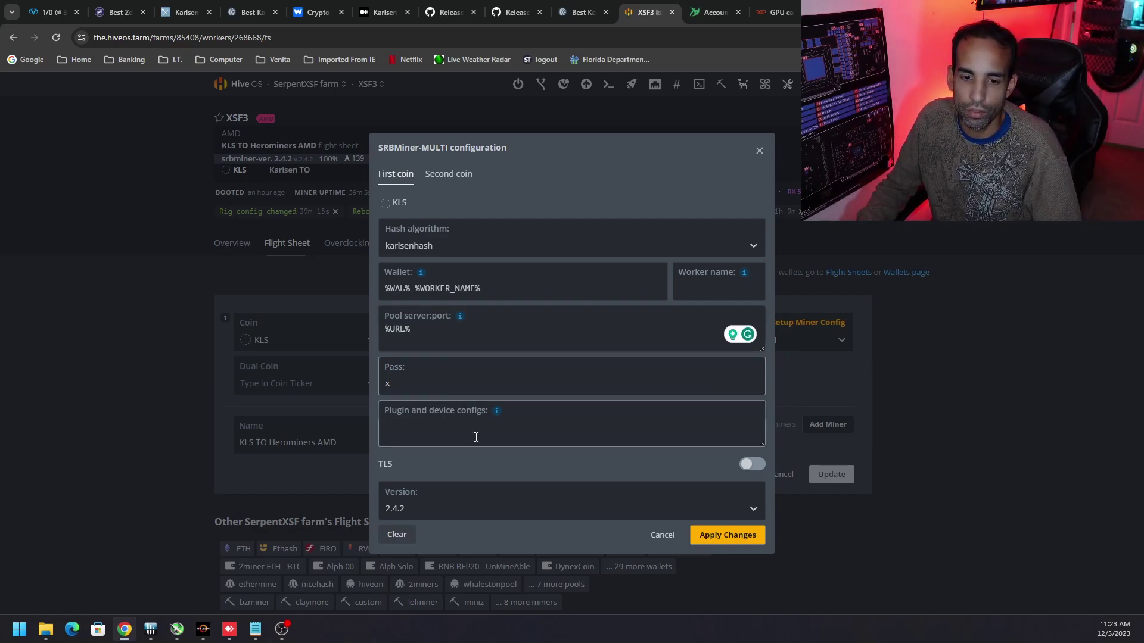
left_click(503, 428)
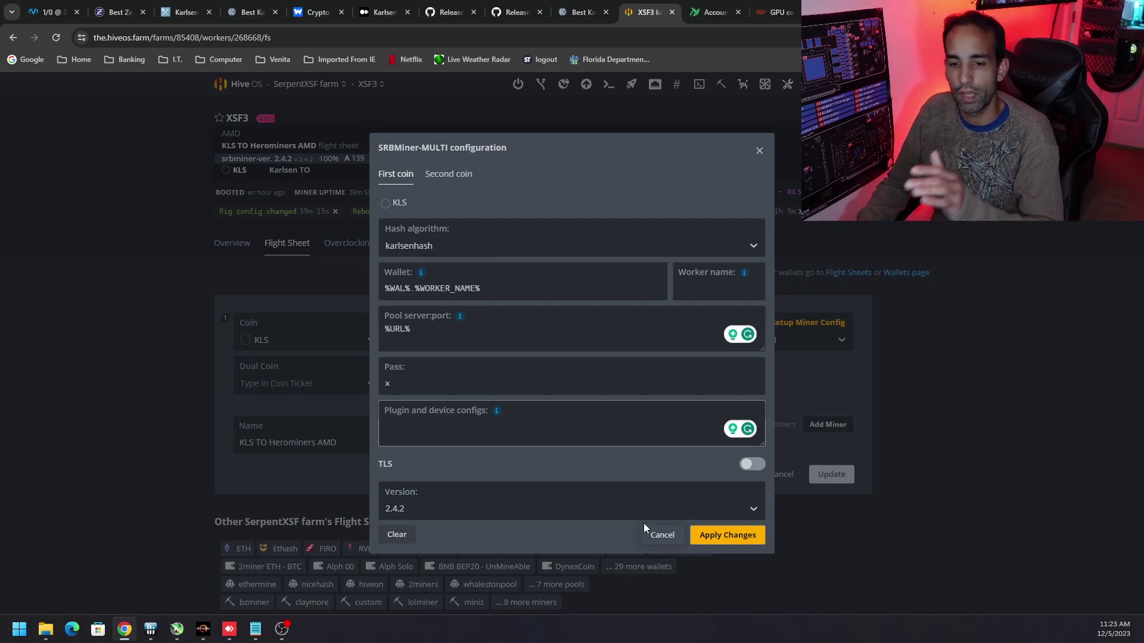
left_click(661, 535)
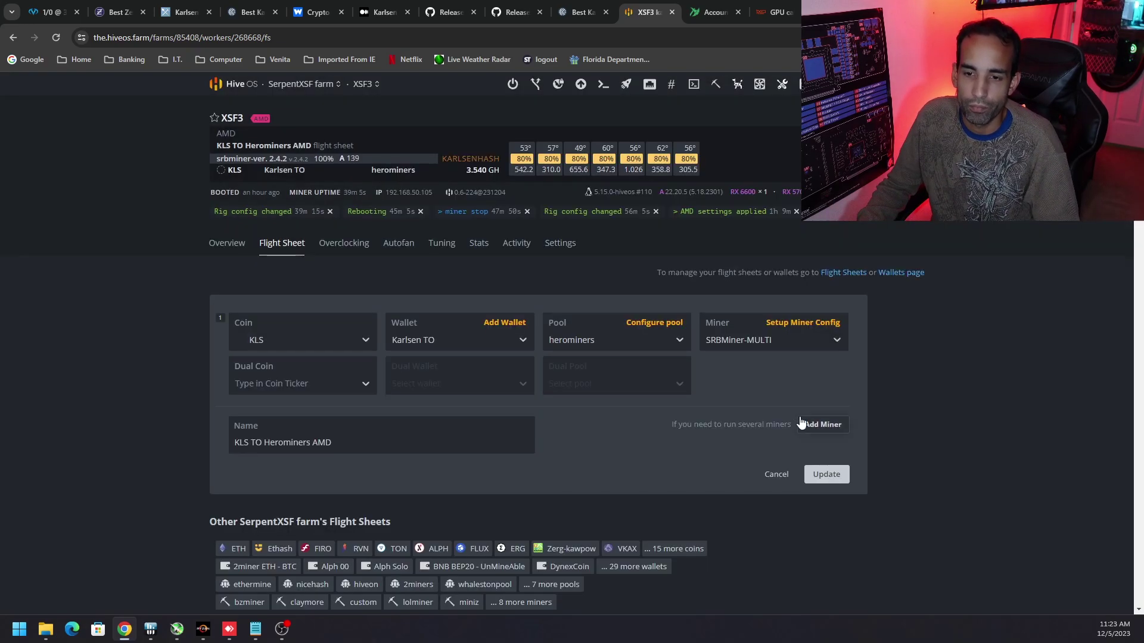
left_click(775, 475)
left_click(230, 247)
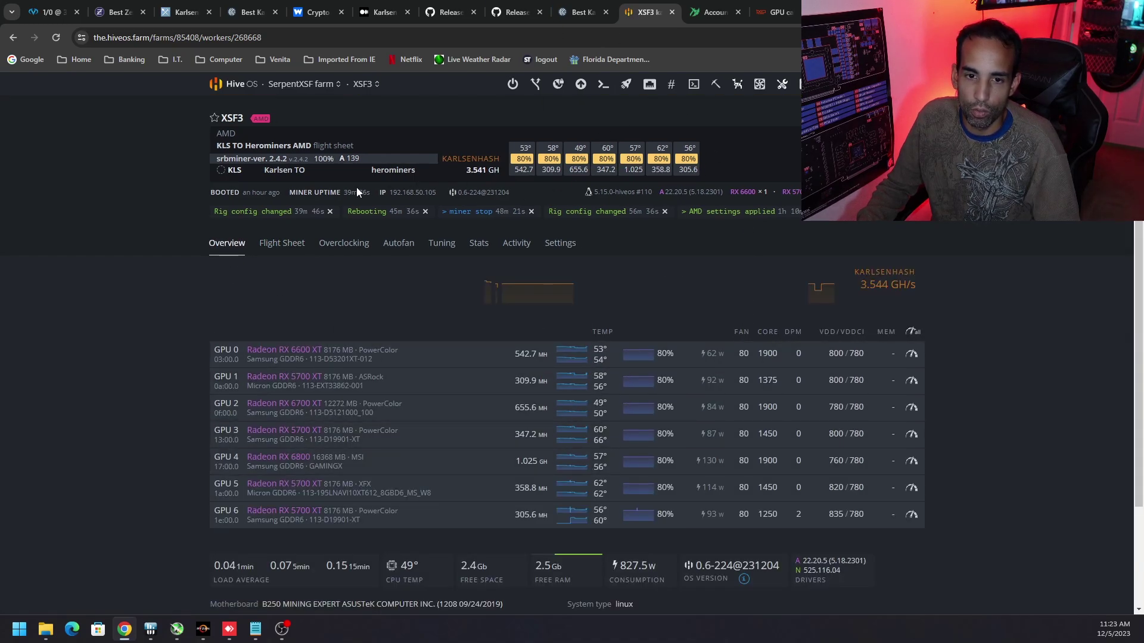
left_click(364, 84)
left_click(387, 177)
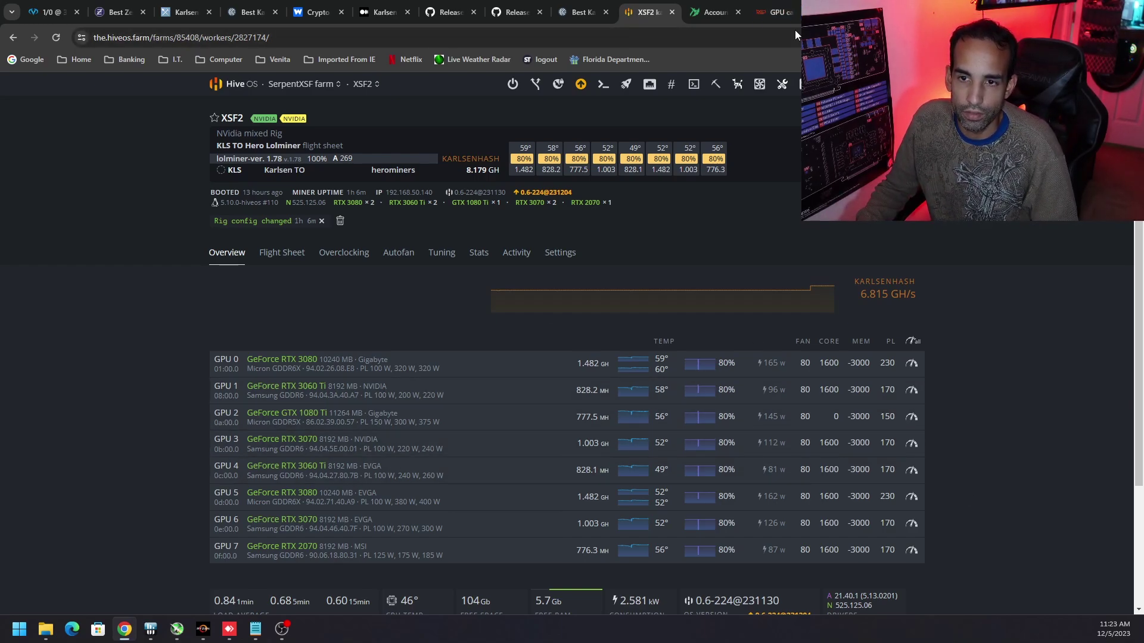
Step: Open the Reddit lolMiner vs SRBMiner post and enlarge its GPU stats screenshot
left_click(834, 12)
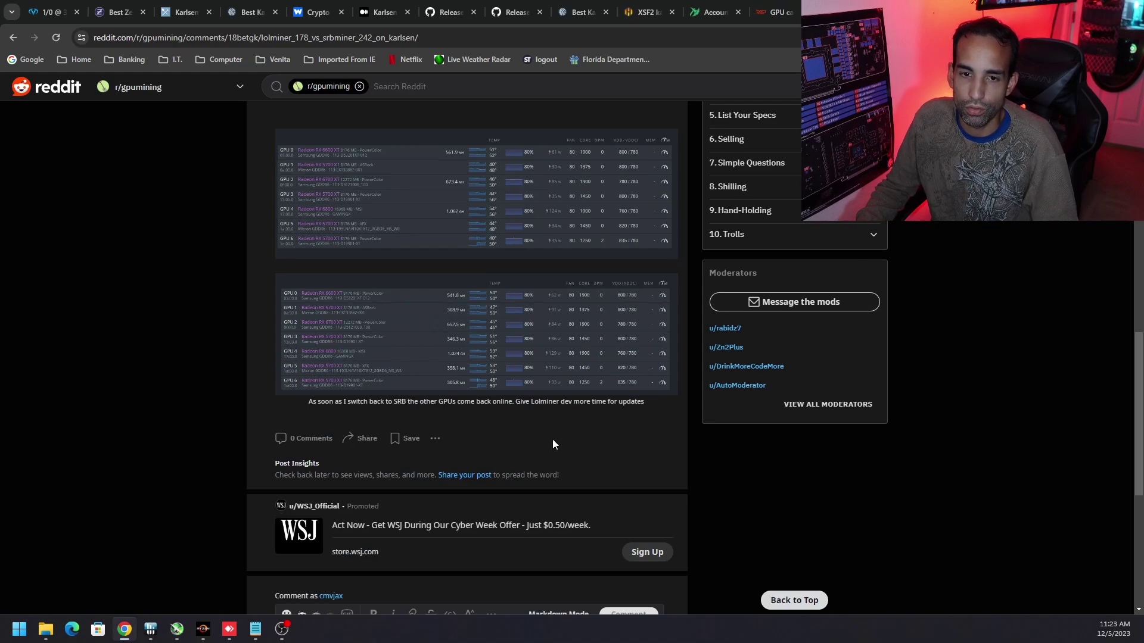
left_click(485, 239)
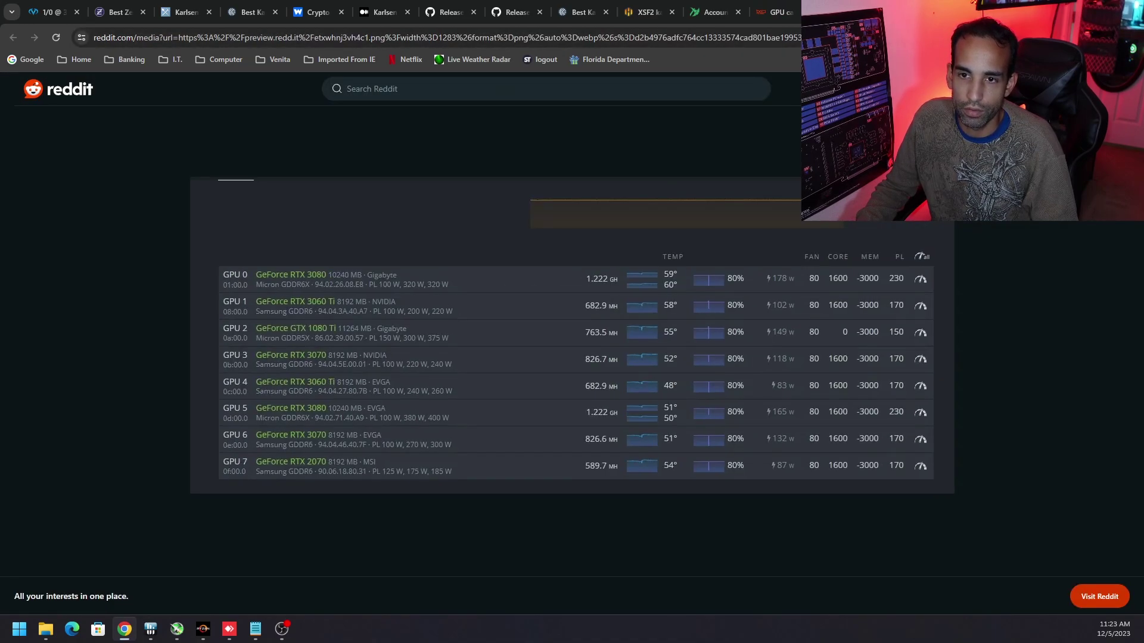
key("alt+Left")
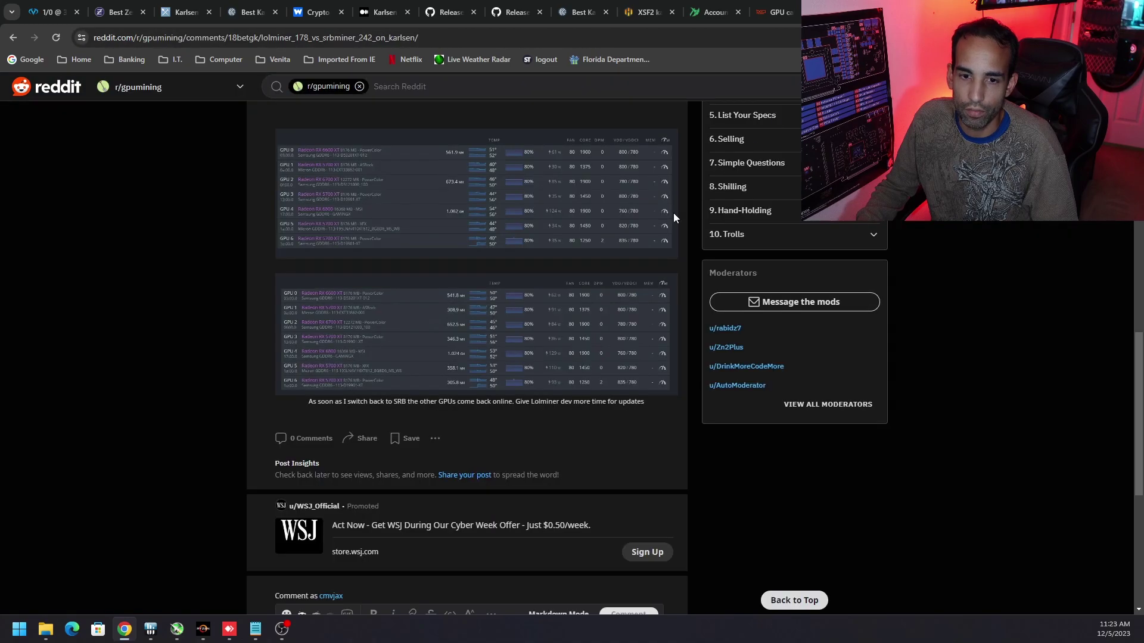
scroll(503, 262, "up", 3)
scroll(504, 275, "up", 1)
Step: Enlarge the earlier AMD, lolMiner-on-AMD and third GPU stats screenshots in turn
left_click(499, 245)
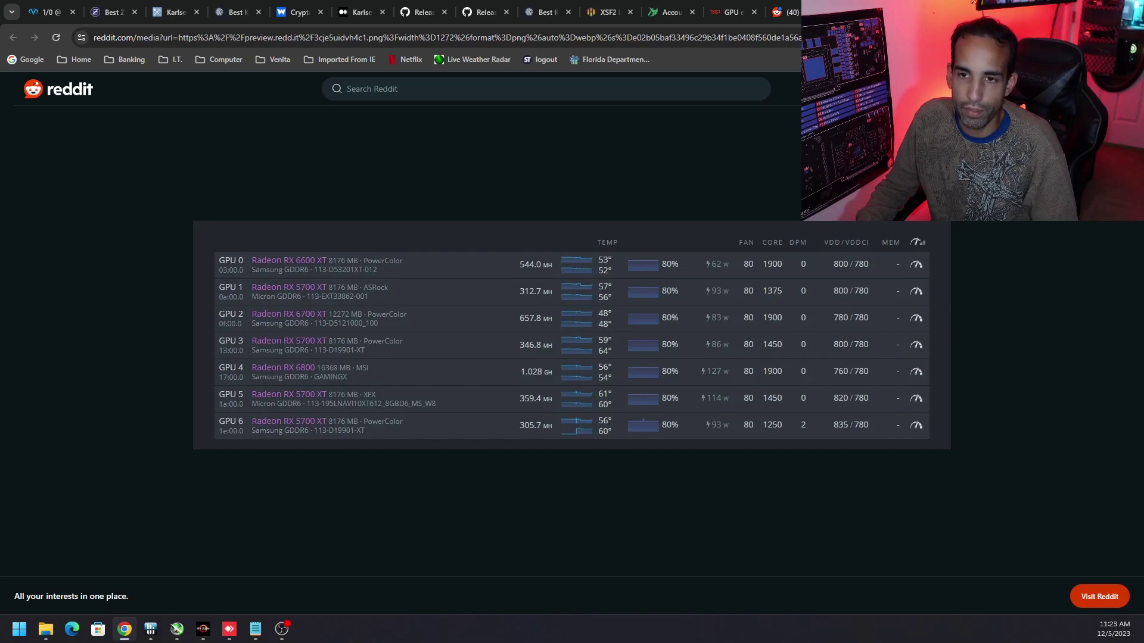
key("alt+Left")
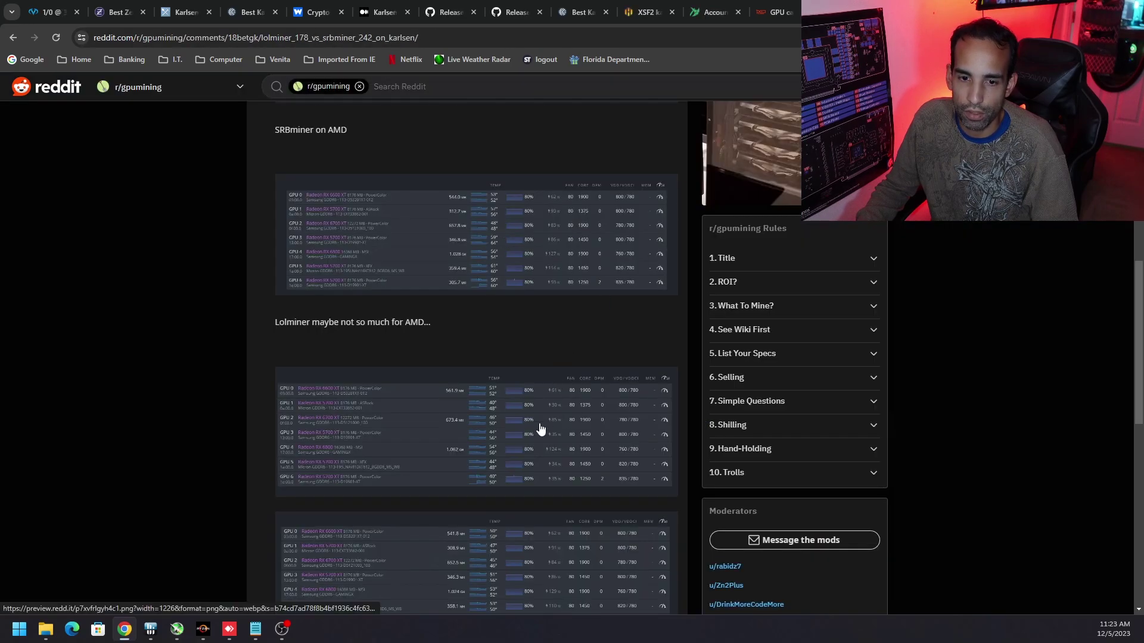
left_click(540, 427)
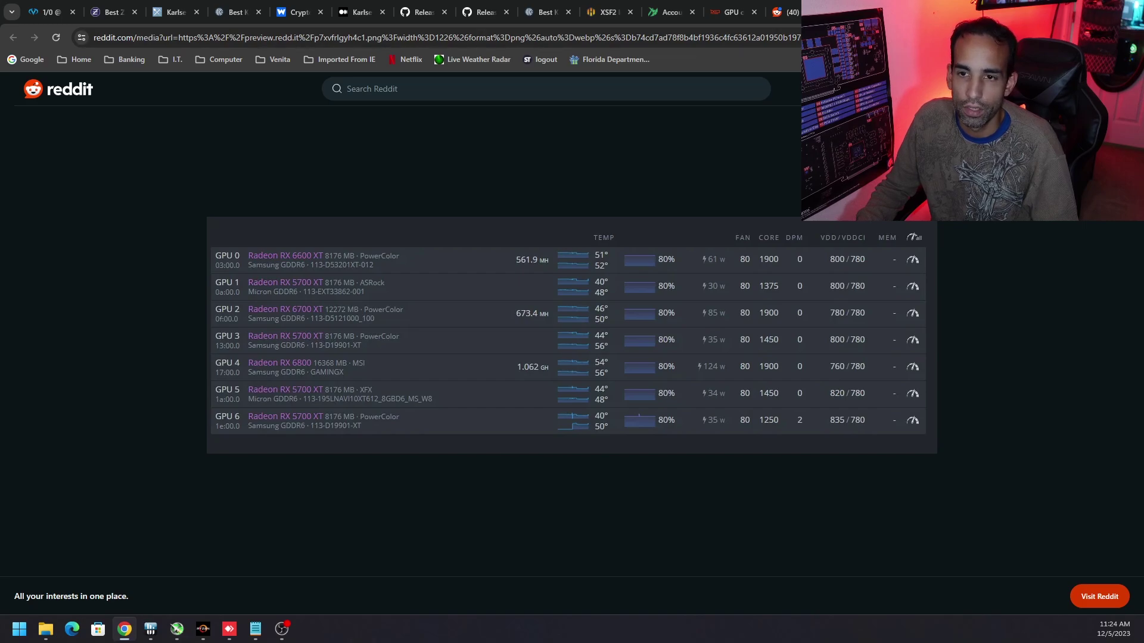
key("alt+Left")
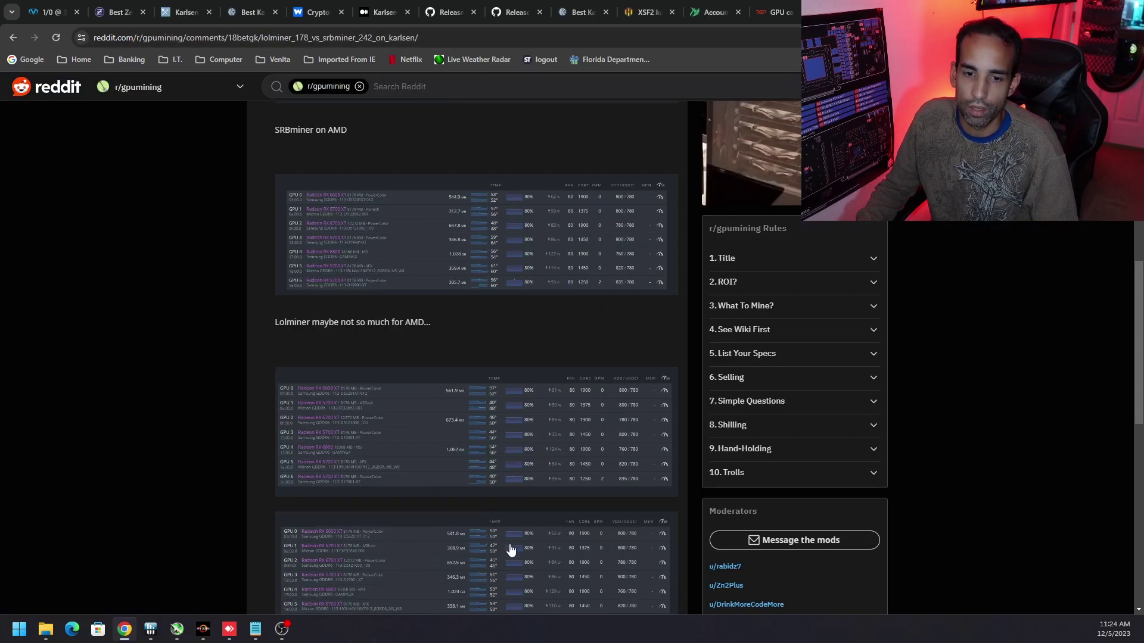
scroll(531, 531, "down", 1)
left_click(523, 511)
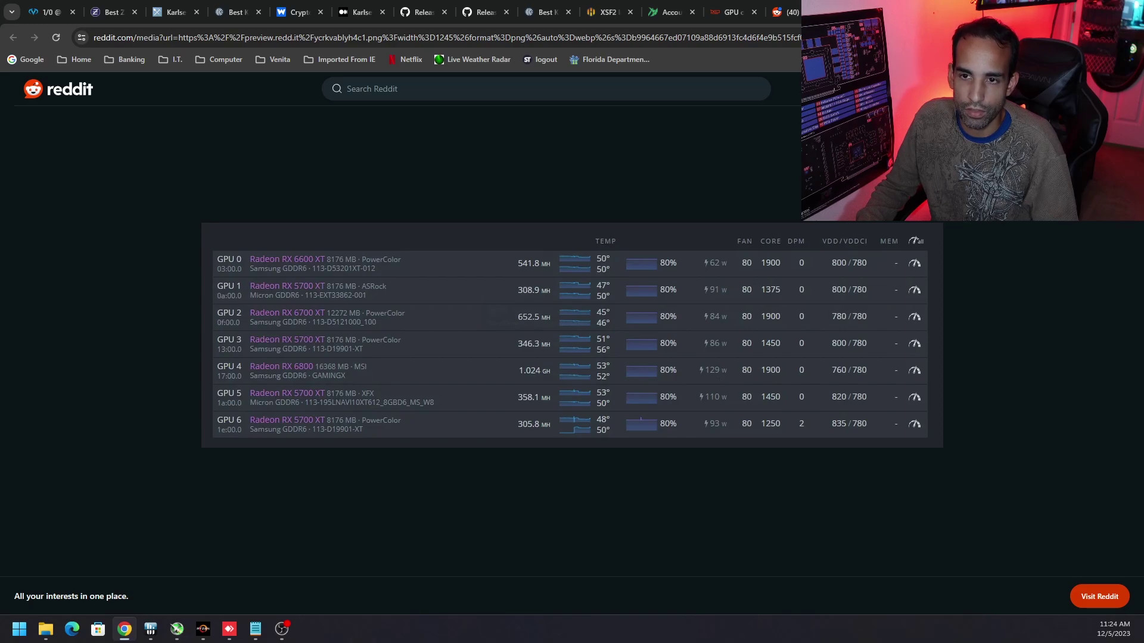
key("ctrl+w")
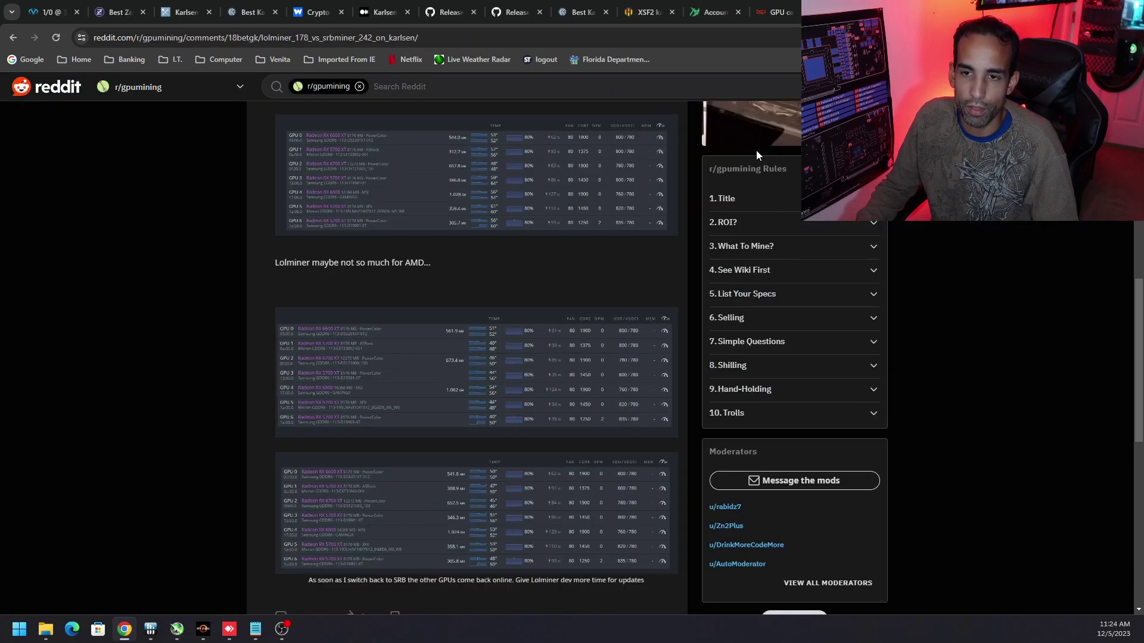
Step: Enlarge the lolMiner on NVIDIA screenshot and flip through the other hashrate images
scroll(640, 312, "up", 5)
left_click(640, 312)
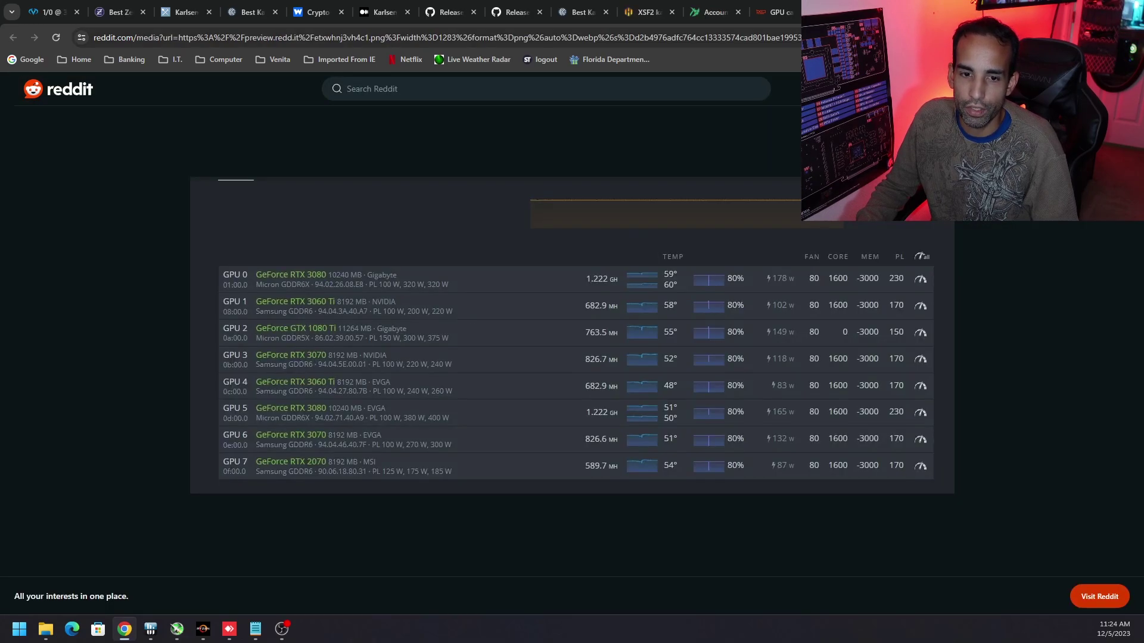
key("Right")
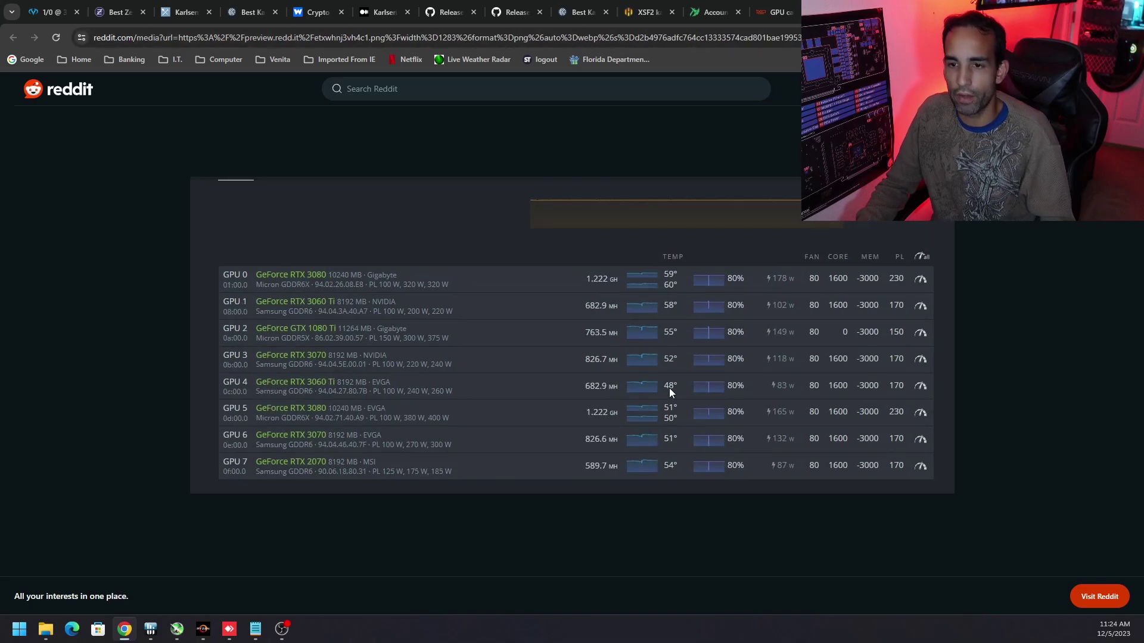
key("Right")
key("Right")
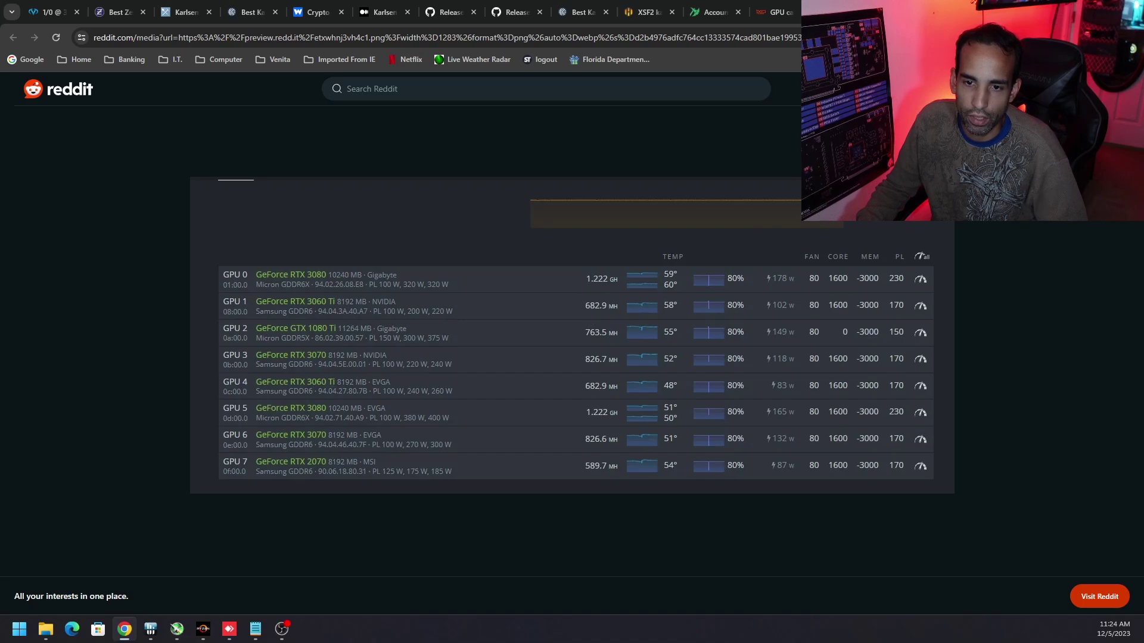
key("Right")
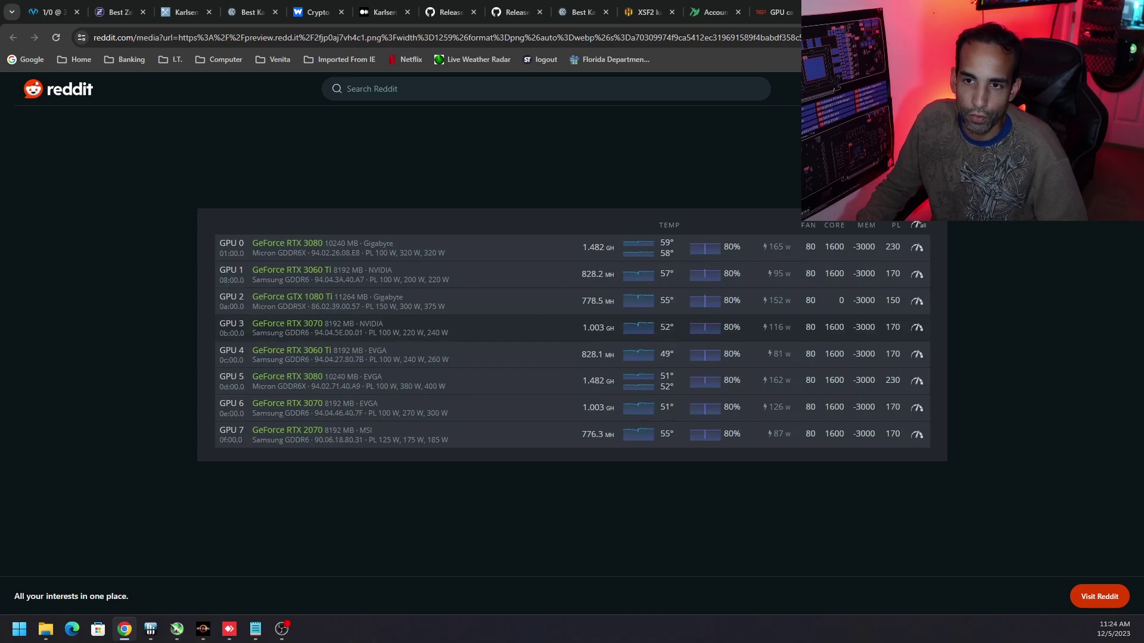
key("Right")
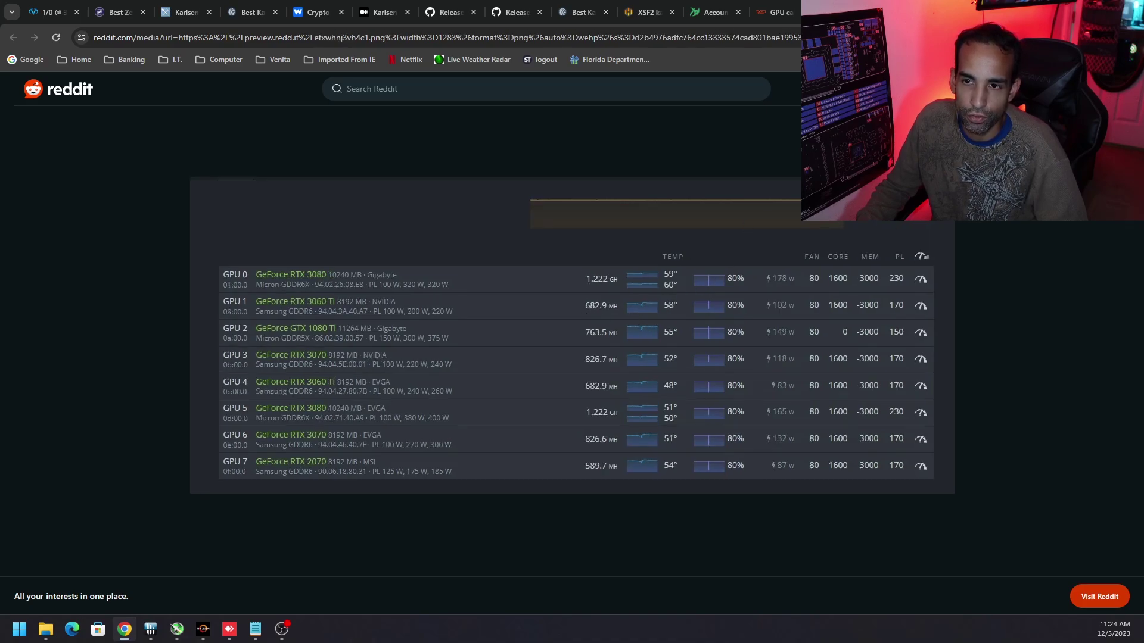
key("Right")
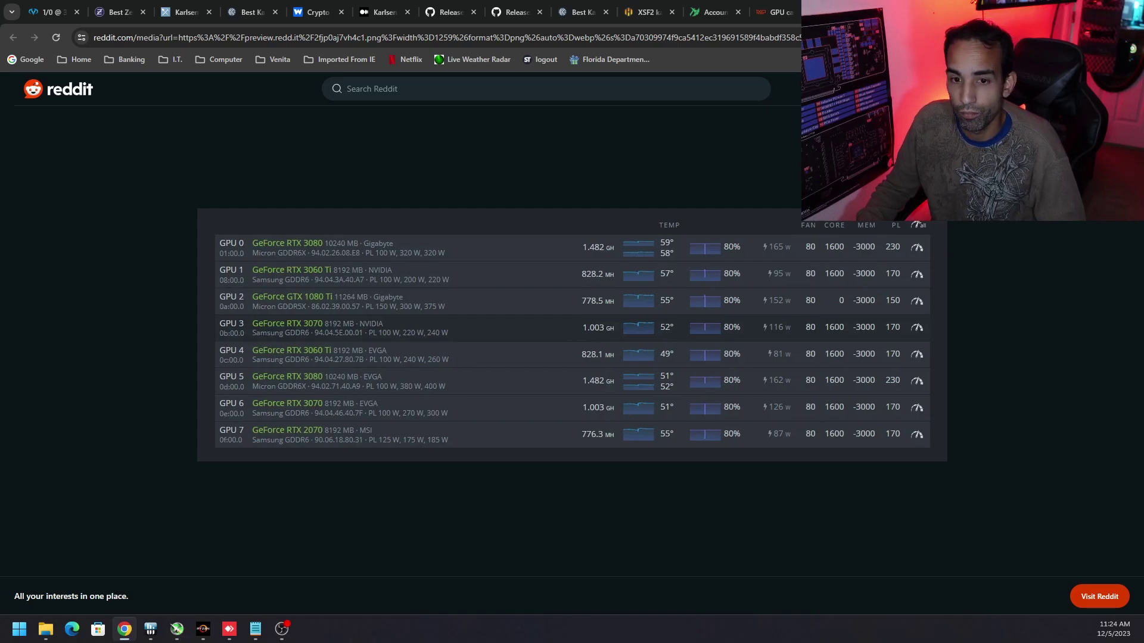
Step: Alternate between the NVIDIA hashrate screenshots, ending on the RTX 3080s at 1.482 GH
key("ctrl+Tab")
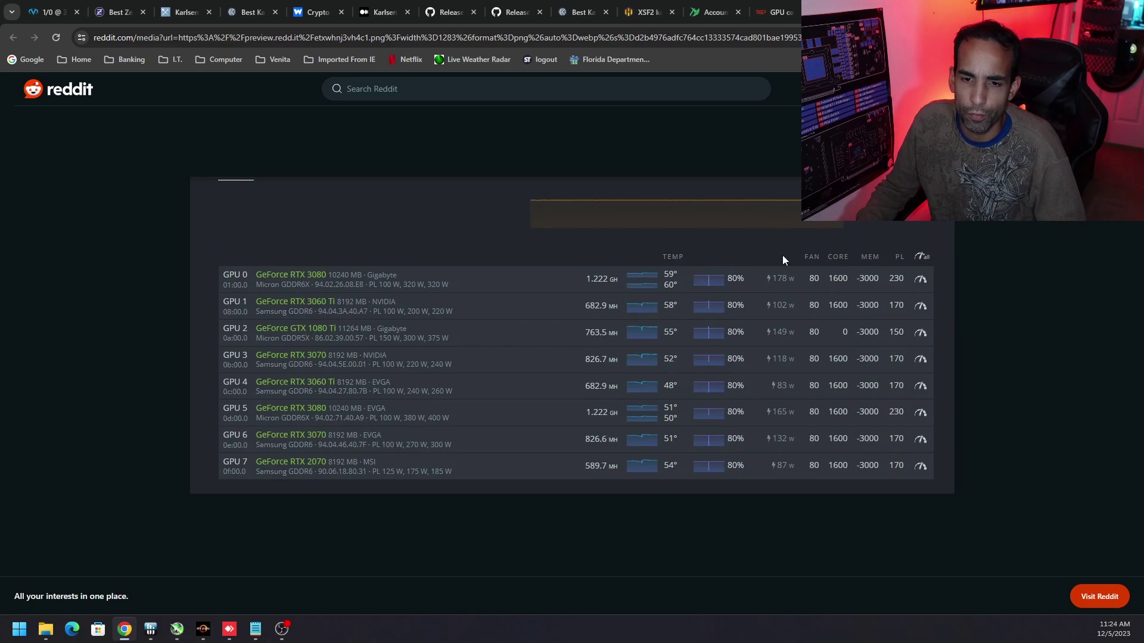
key("ctrl+Tab")
key("ctrl+Tab")
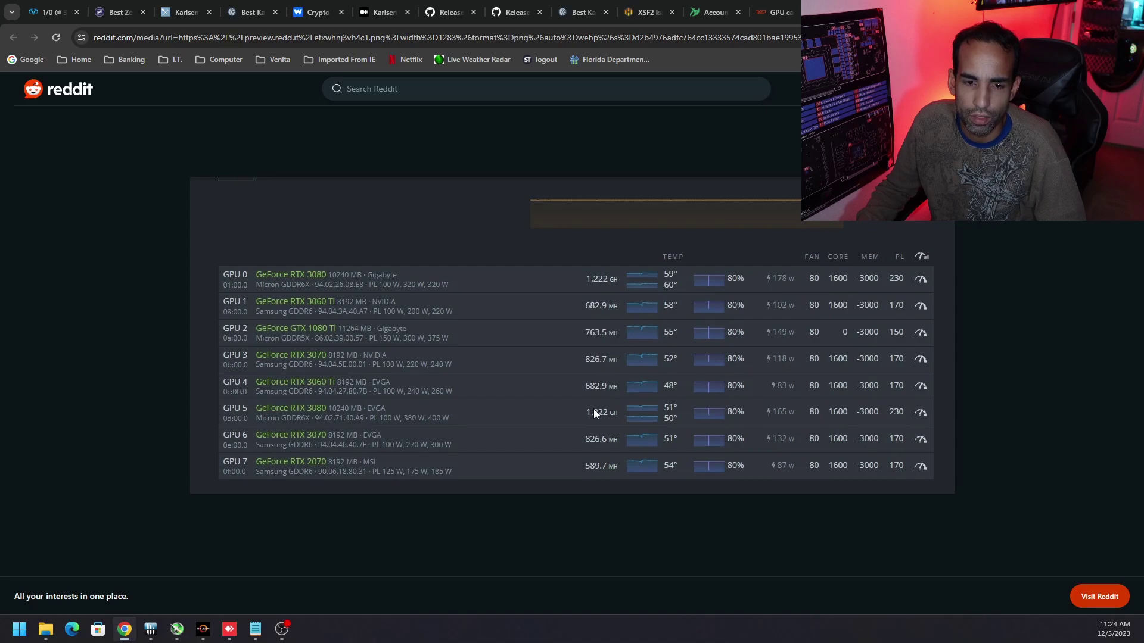
key("ctrl+Tab")
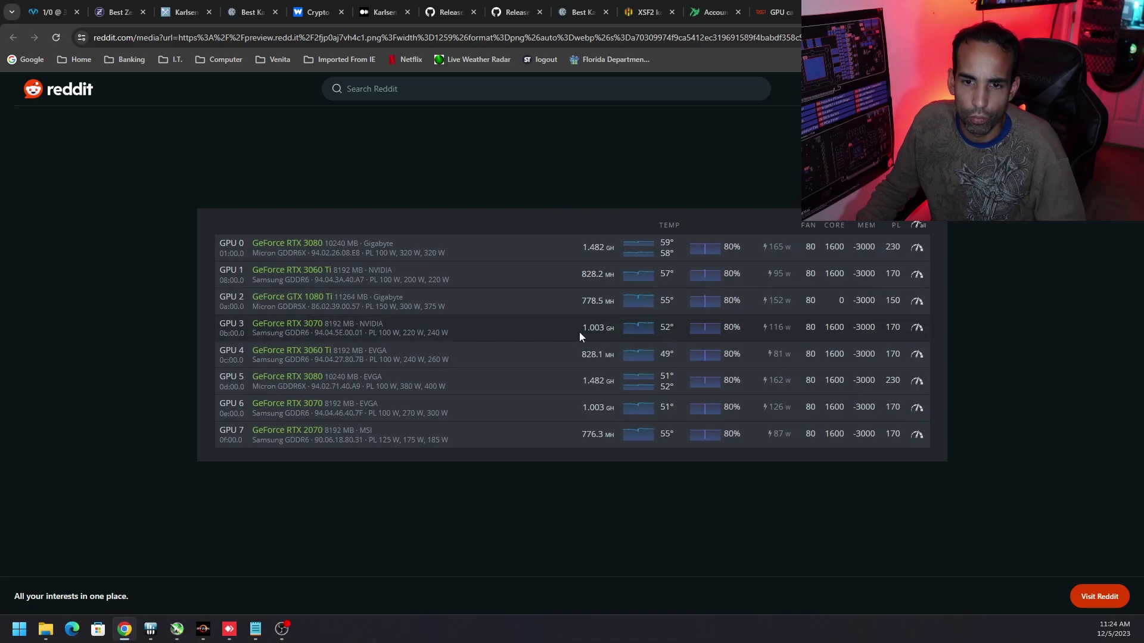
key("ctrl+Tab")
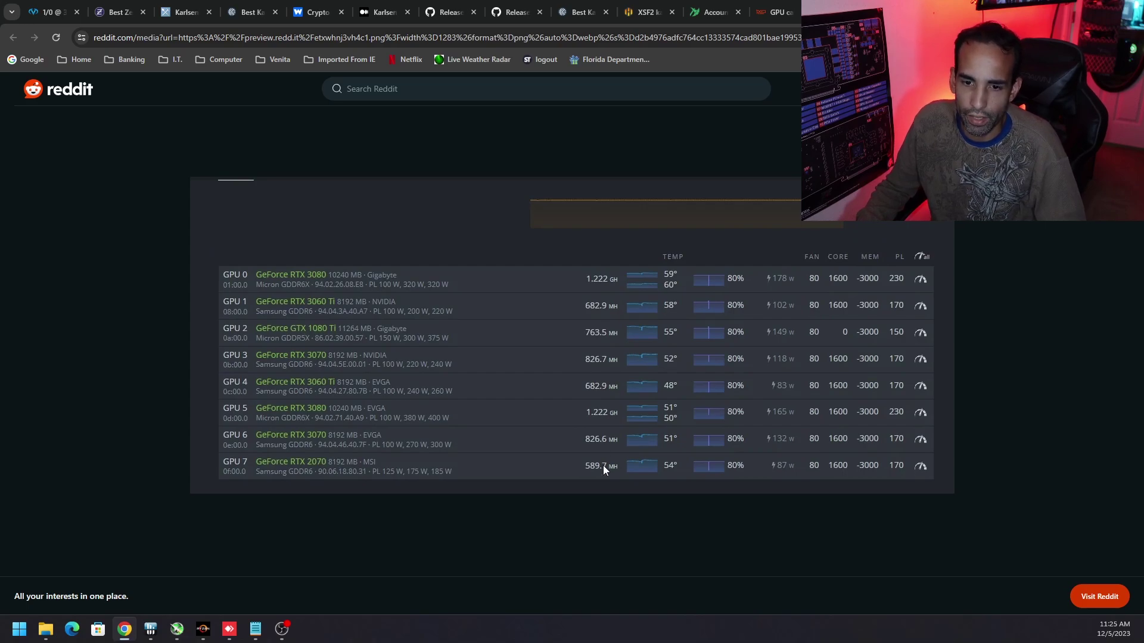
key("ctrl+Tab")
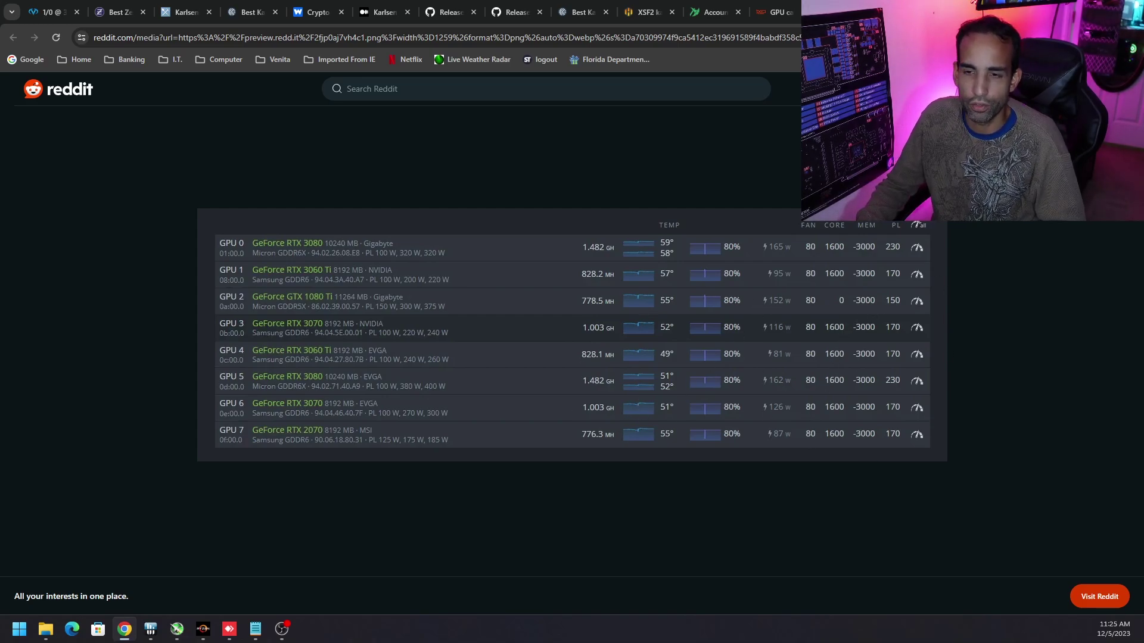
key("ctrl+Tab")
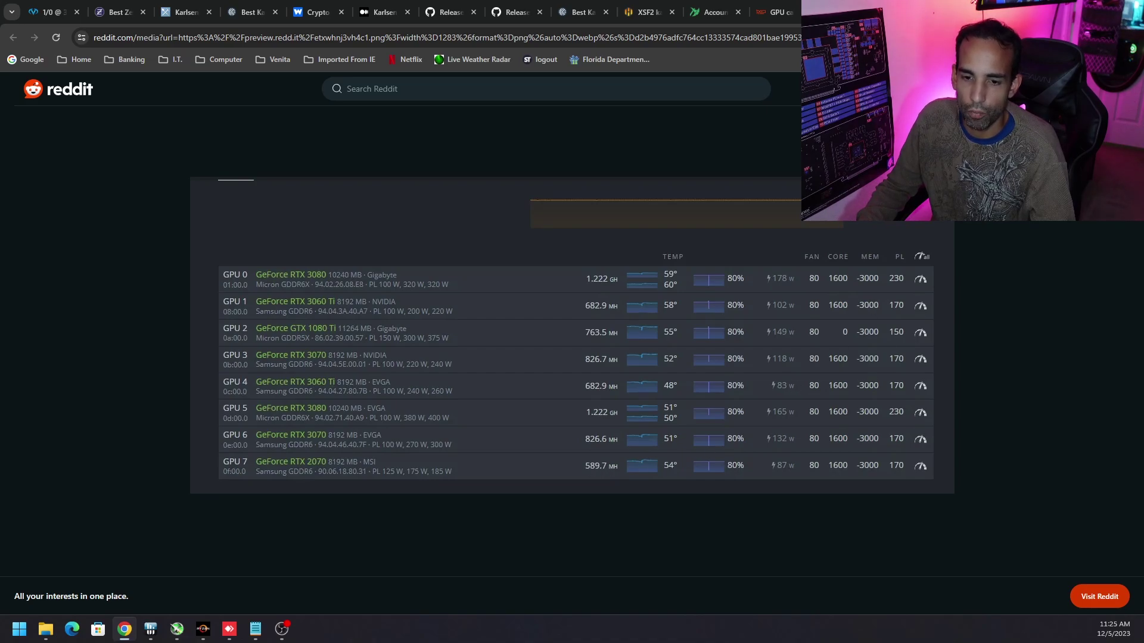
key("ctrl+Tab")
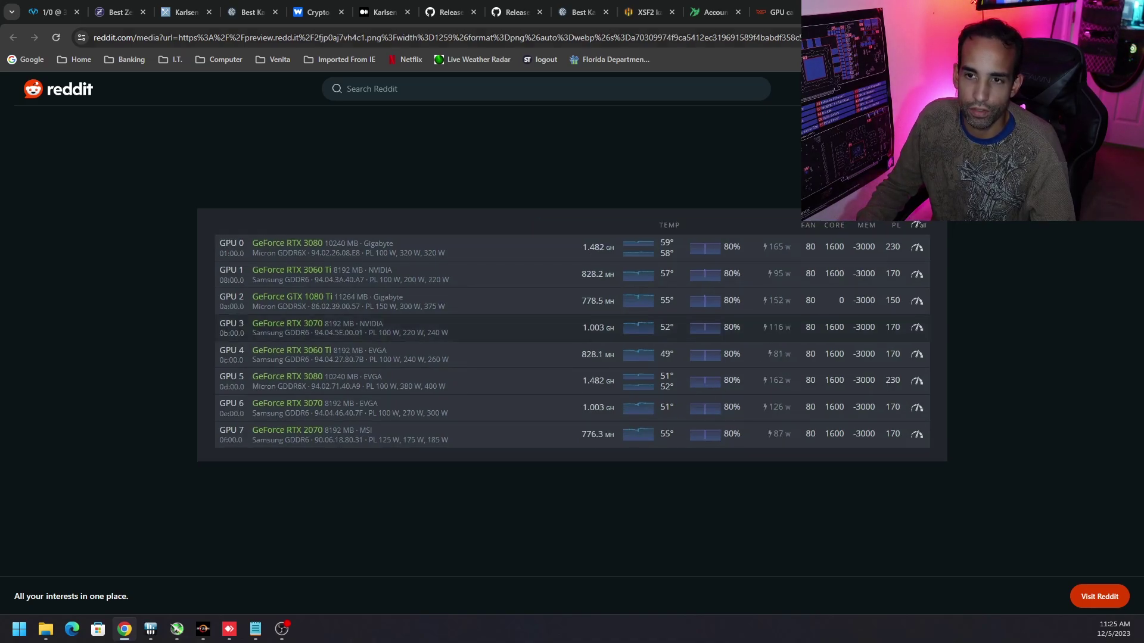
Step: On the remote rig, bring the running SRBMiner window forward and show the SRBMiner-Multi-2-4-2 folder's batch files
left_click(229, 629)
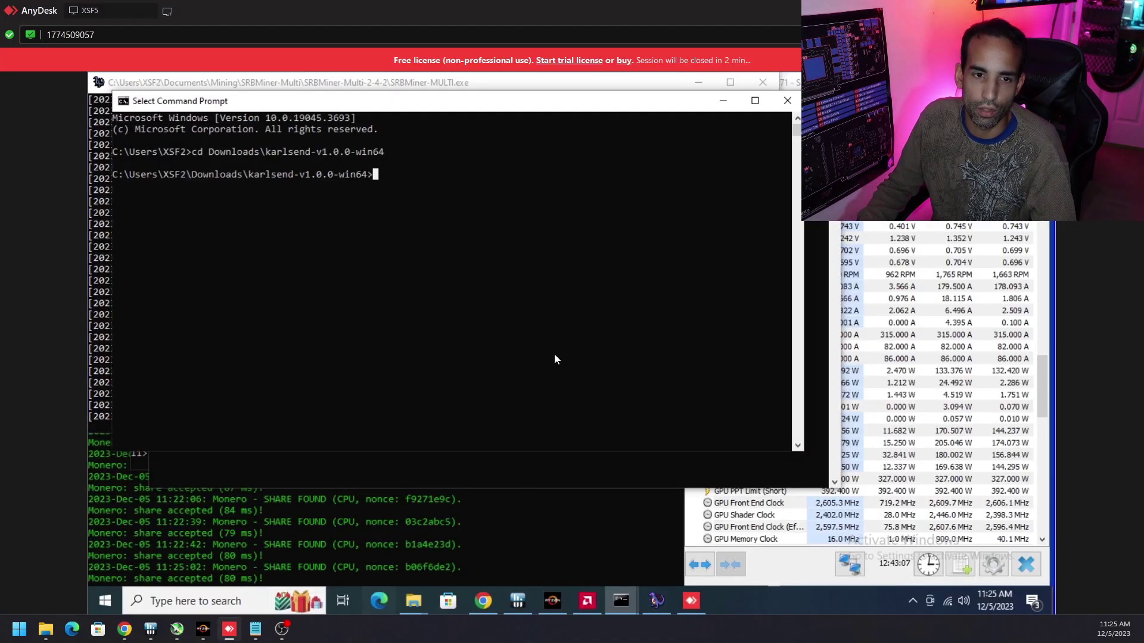
left_click(291, 84)
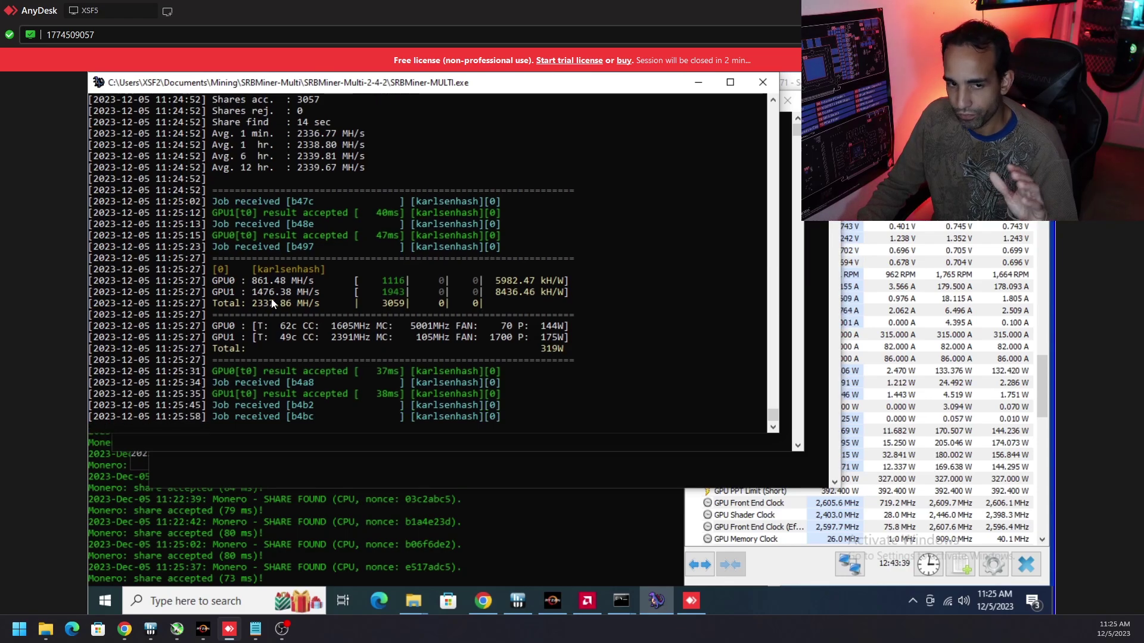
left_click(415, 603)
Step: Open the XSF karlsen hero batch file for editing in Notepad
left_click(383, 530)
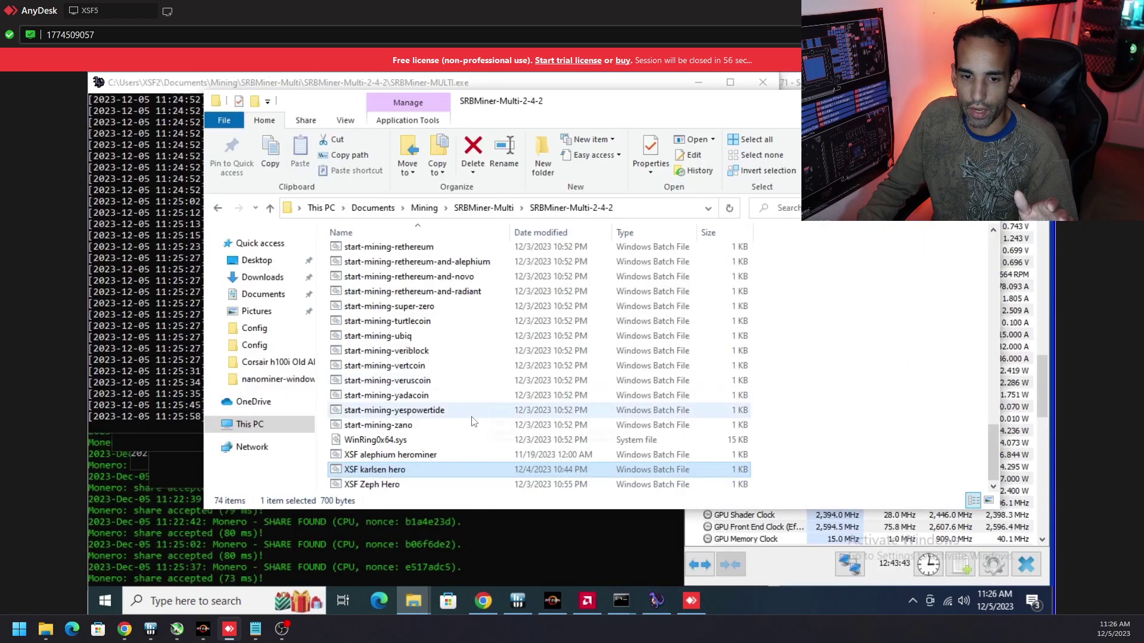
right_click(412, 471)
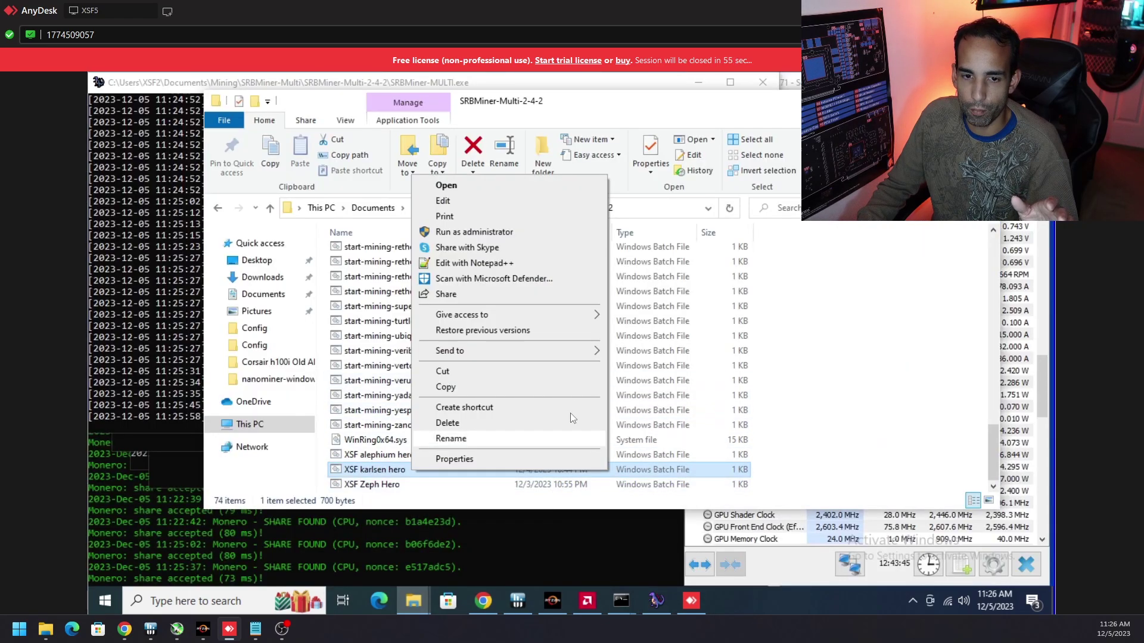
left_click(504, 202)
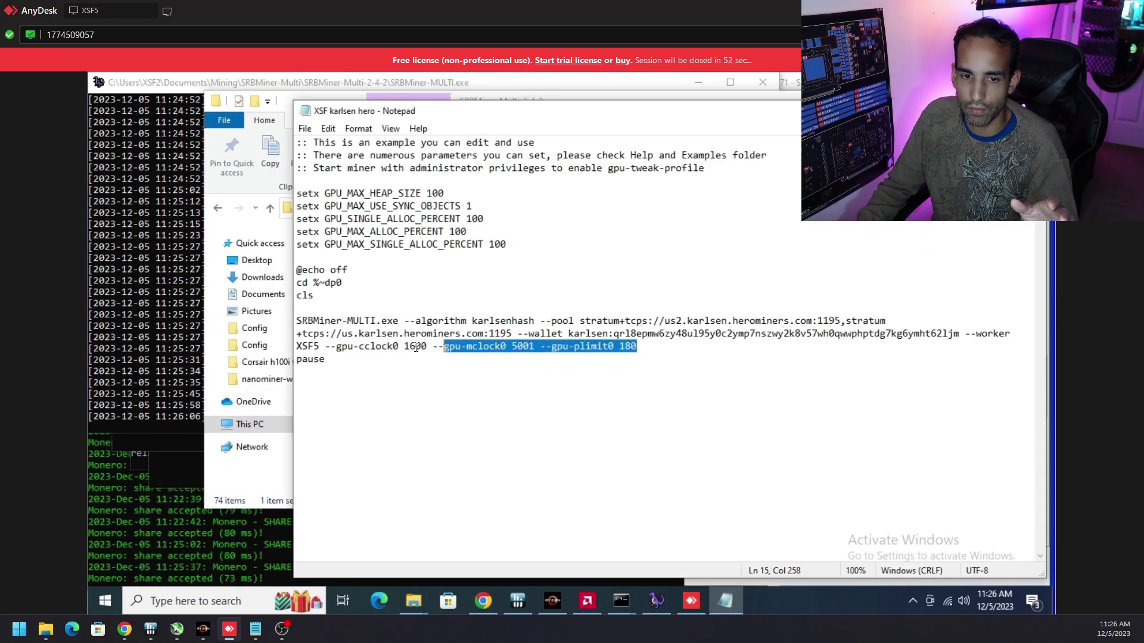
Step: Highlight the GPU core clock 1600, memory clock and power limit options, and compare them with the AMD tuning window
left_click_drag(410, 348, 319, 353)
left_click(370, 351)
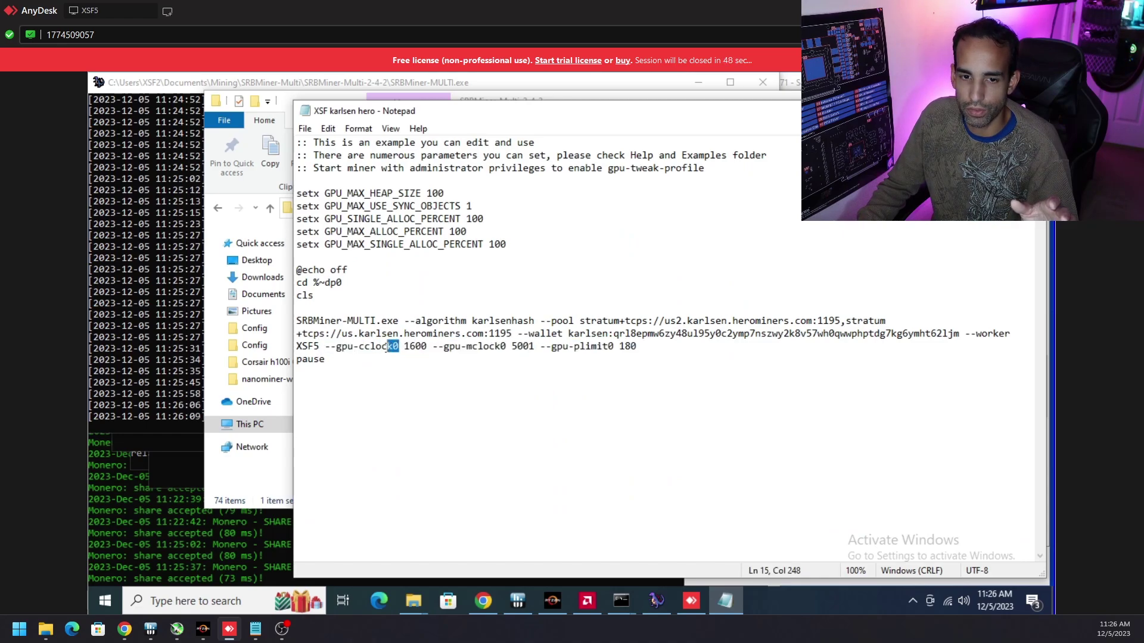
left_click(404, 351)
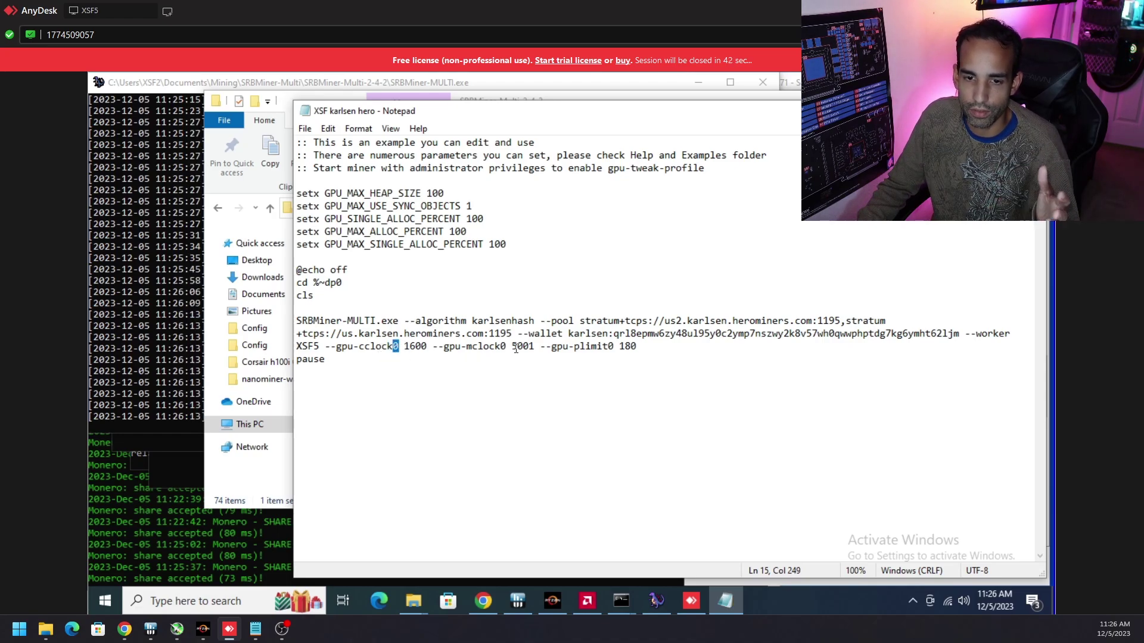
left_click_drag(601, 357, 332, 347)
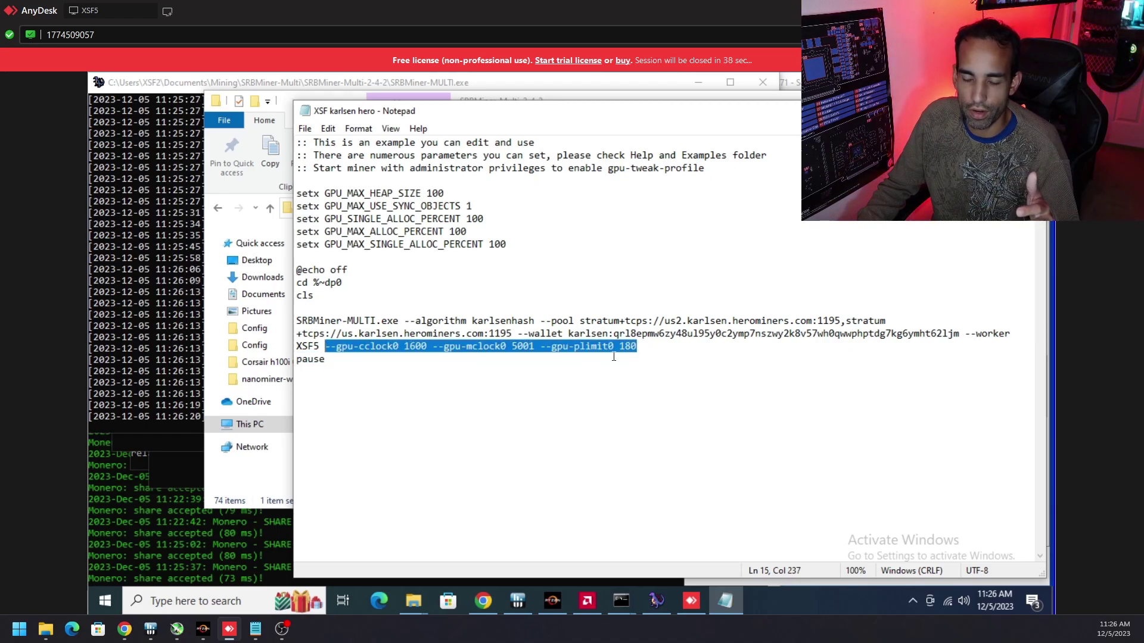
left_click(581, 603)
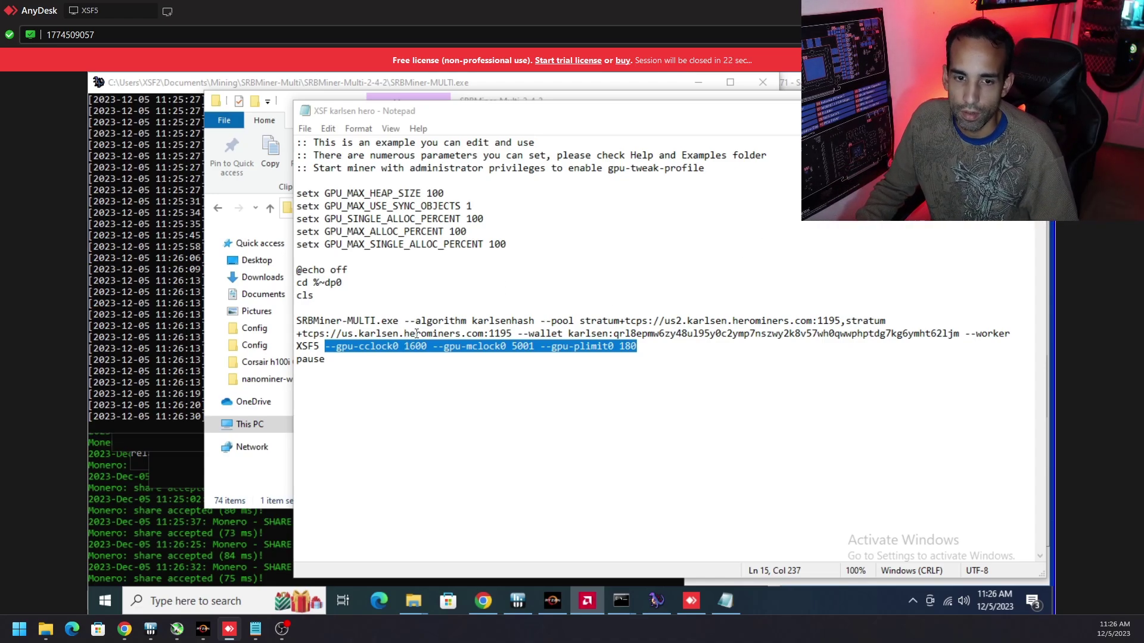
Step: Highlight the karlsenhash algorithm, HeroMiners pool addresses on port 1195, power limit and worker XSF5 options
left_click_drag(405, 322, 537, 320)
left_click(556, 320)
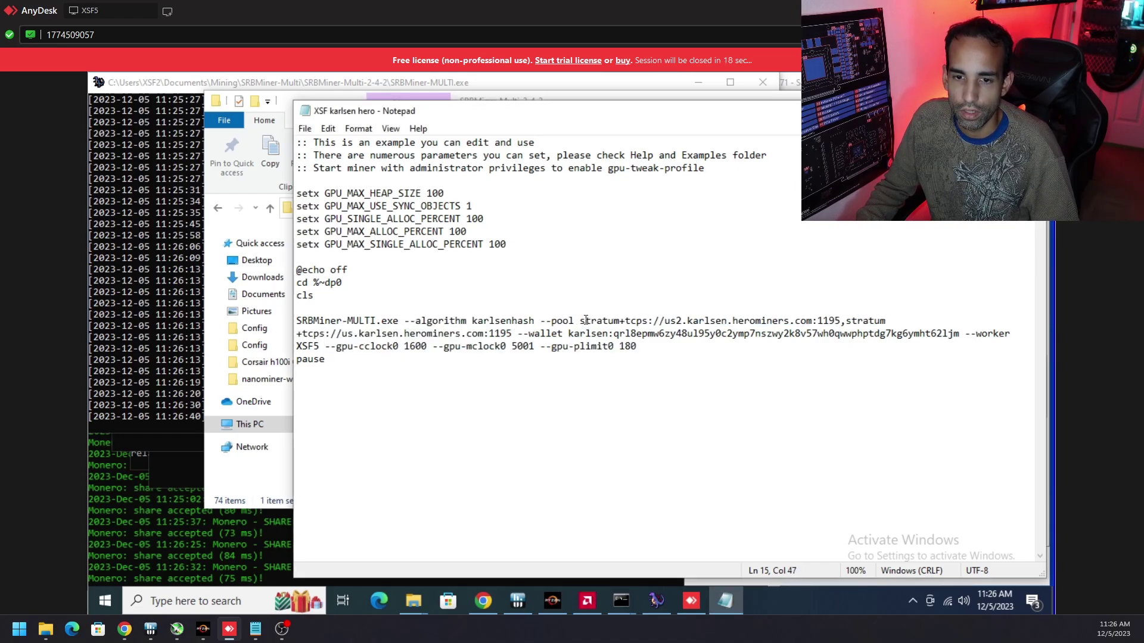
left_click_drag(580, 322, 511, 335)
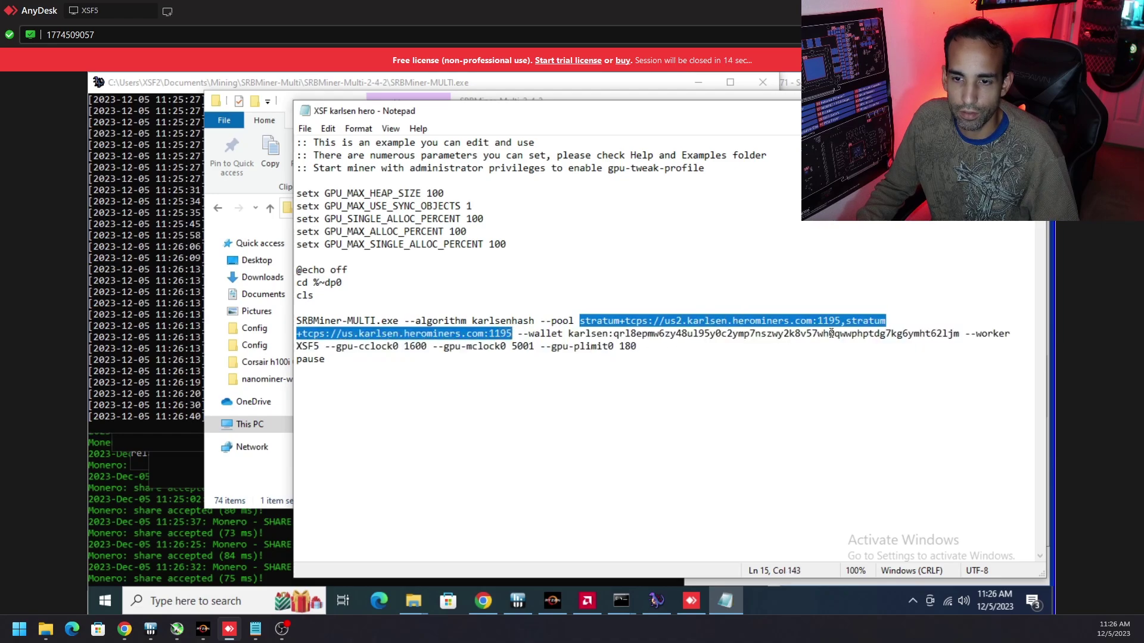
left_click(594, 346)
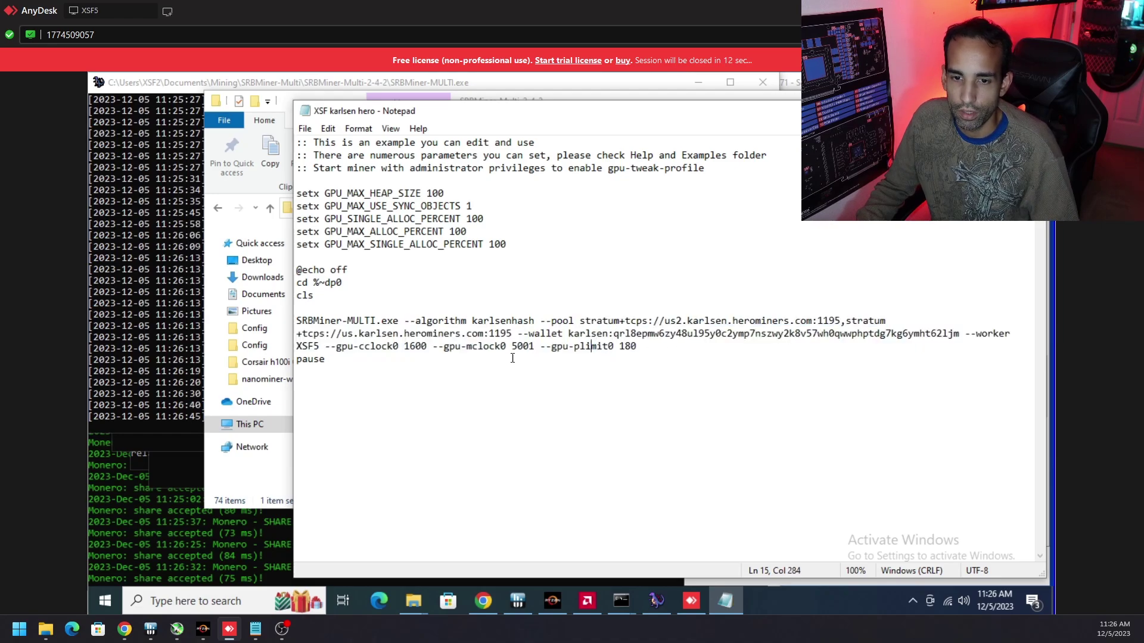
left_click_drag(330, 346, 647, 349)
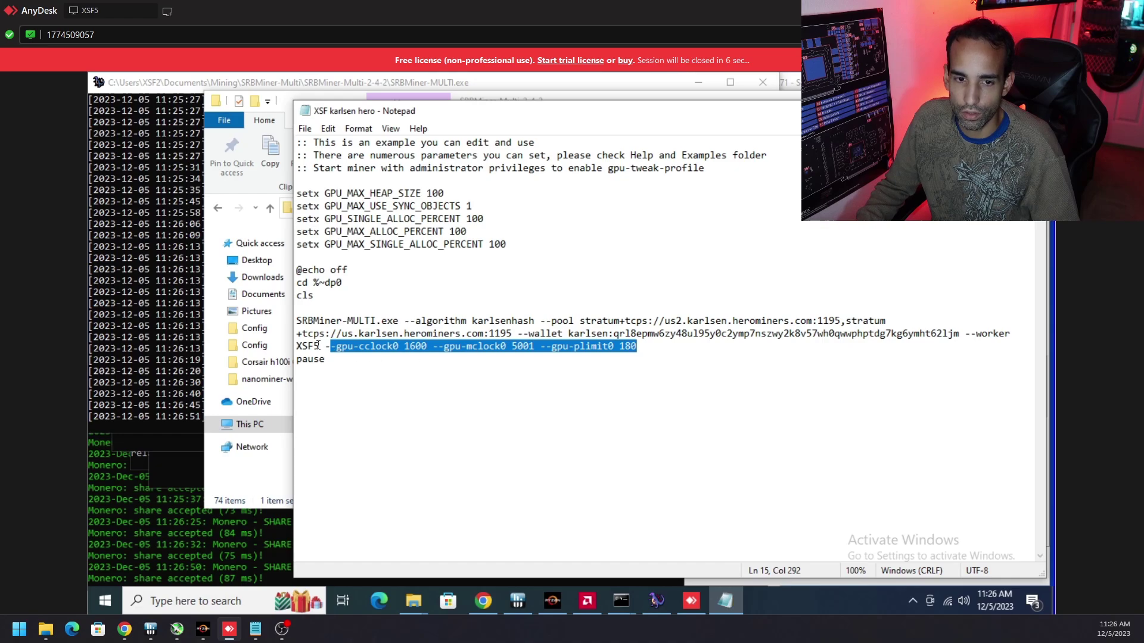
left_click_drag(318, 345, 325, 345)
left_click_drag(967, 332, 316, 349)
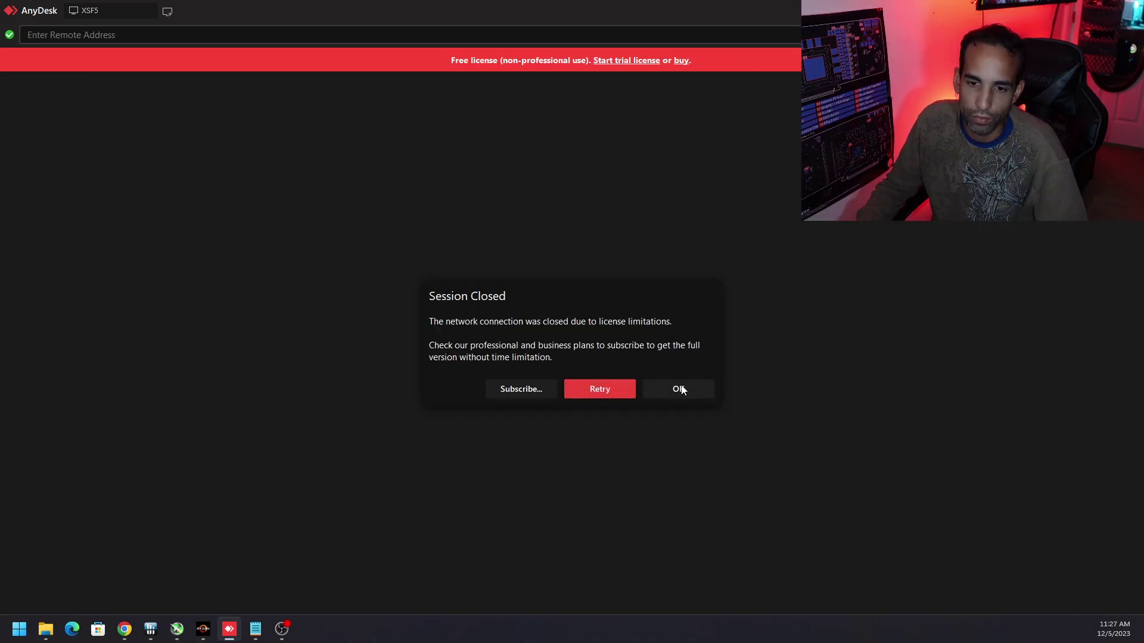
Step: Dismiss the closed session and review Hashrate.no's GPU calculator, with Karlsen top at 8242 MH/s and $6.96 profit
left_click(679, 389)
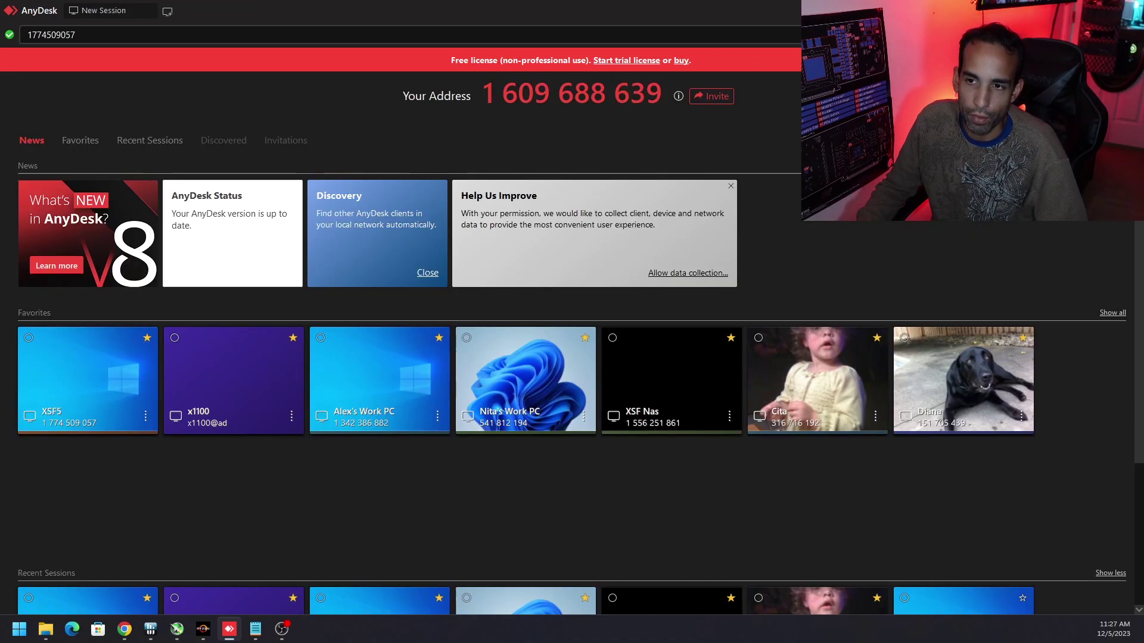
key("alt+Tab")
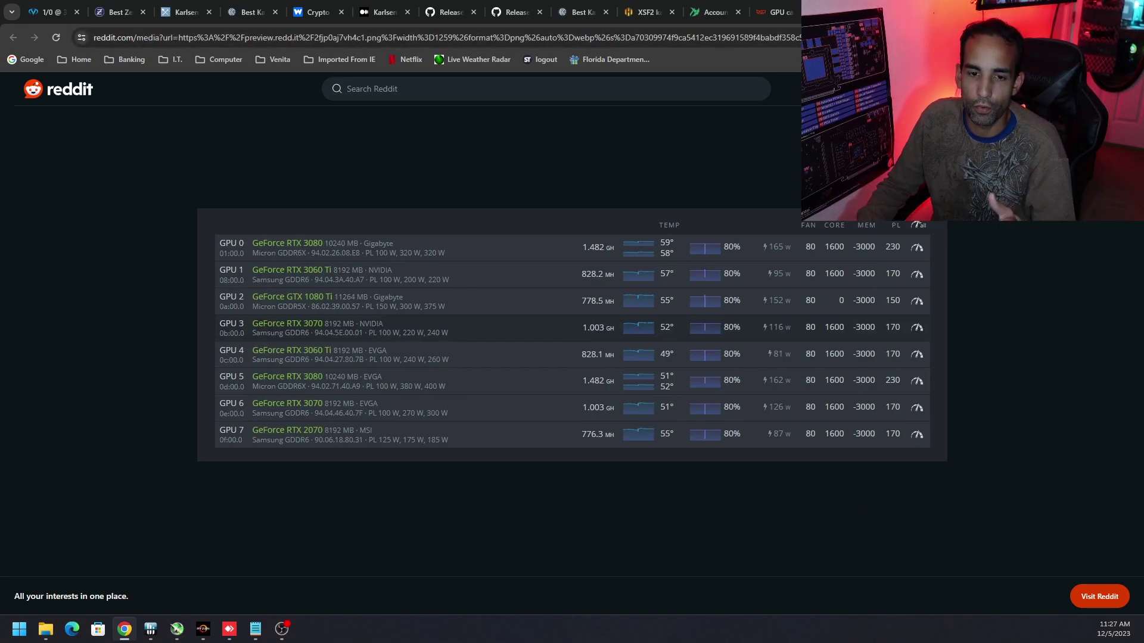
key("alt+Left")
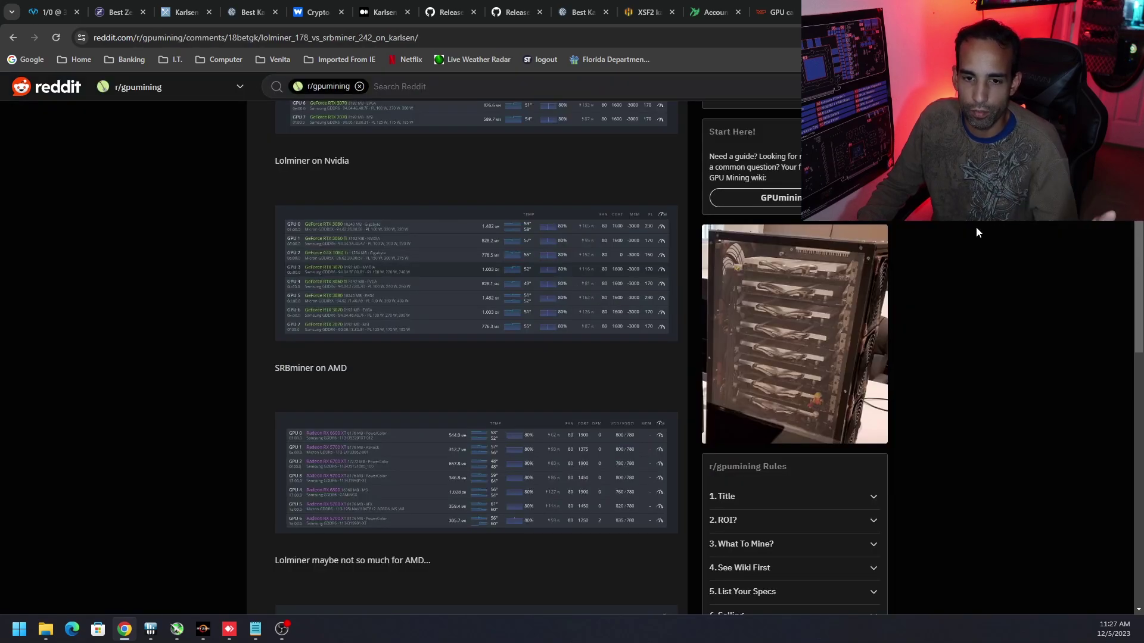
left_click(768, 13)
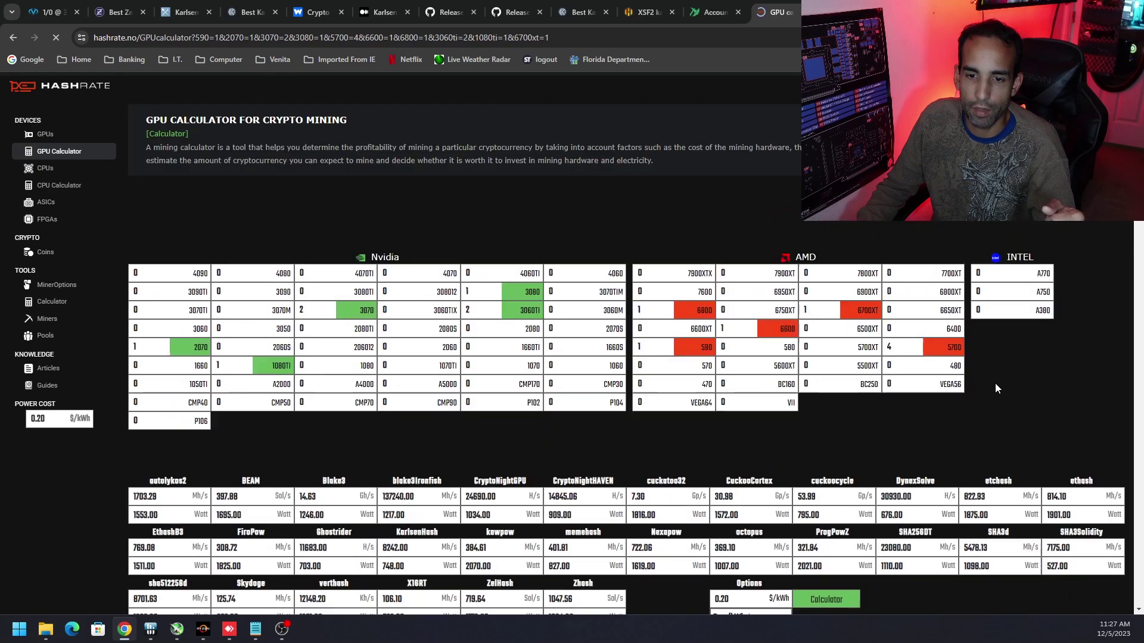
scroll(1000, 385, "down", 3)
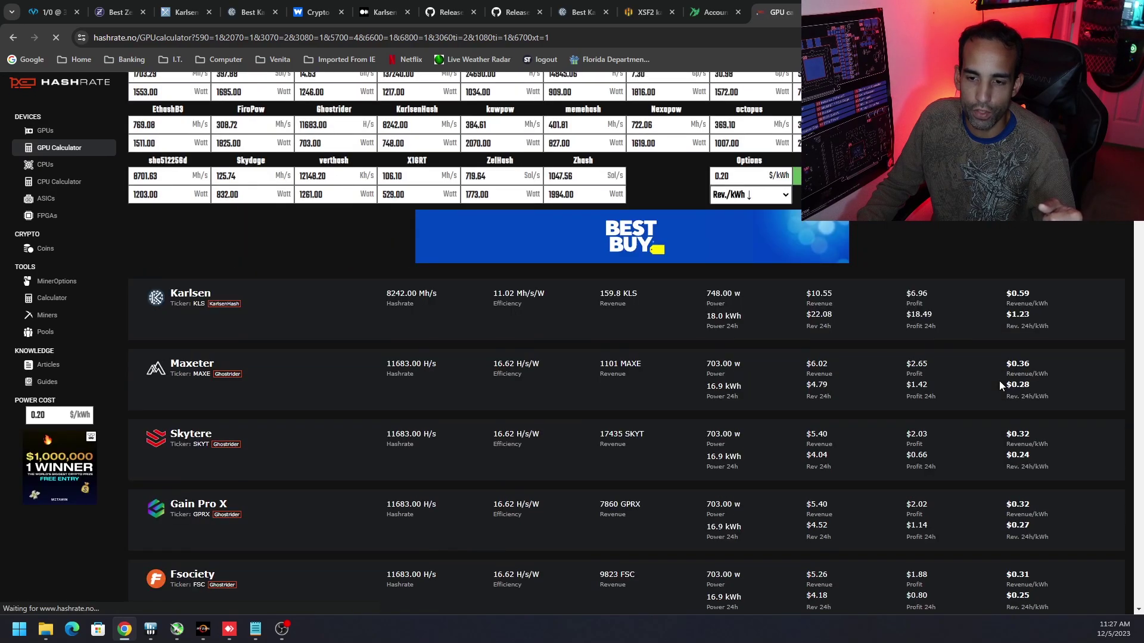
scroll(1001, 387, "down", 1)
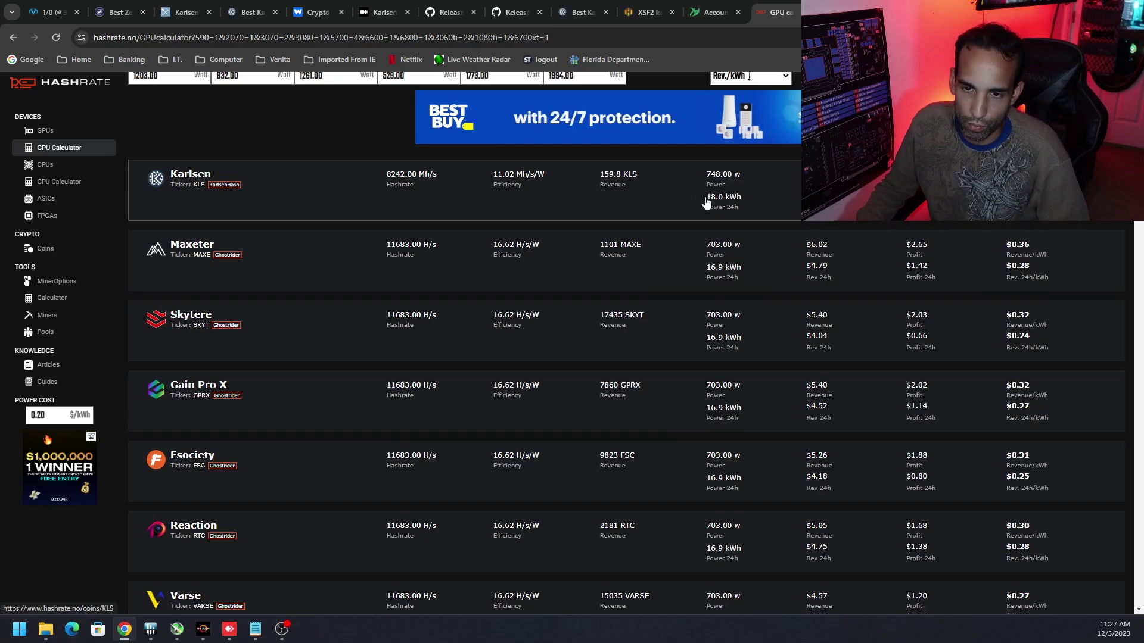
scroll(753, 214, "up", 1)
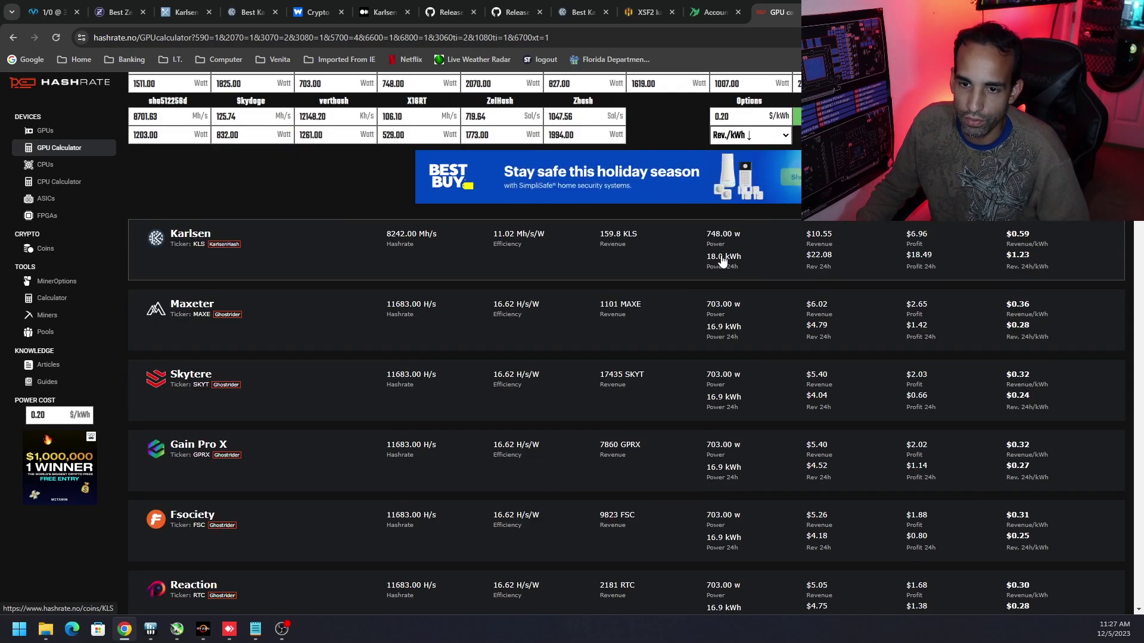
scroll(722, 258, "up", 2)
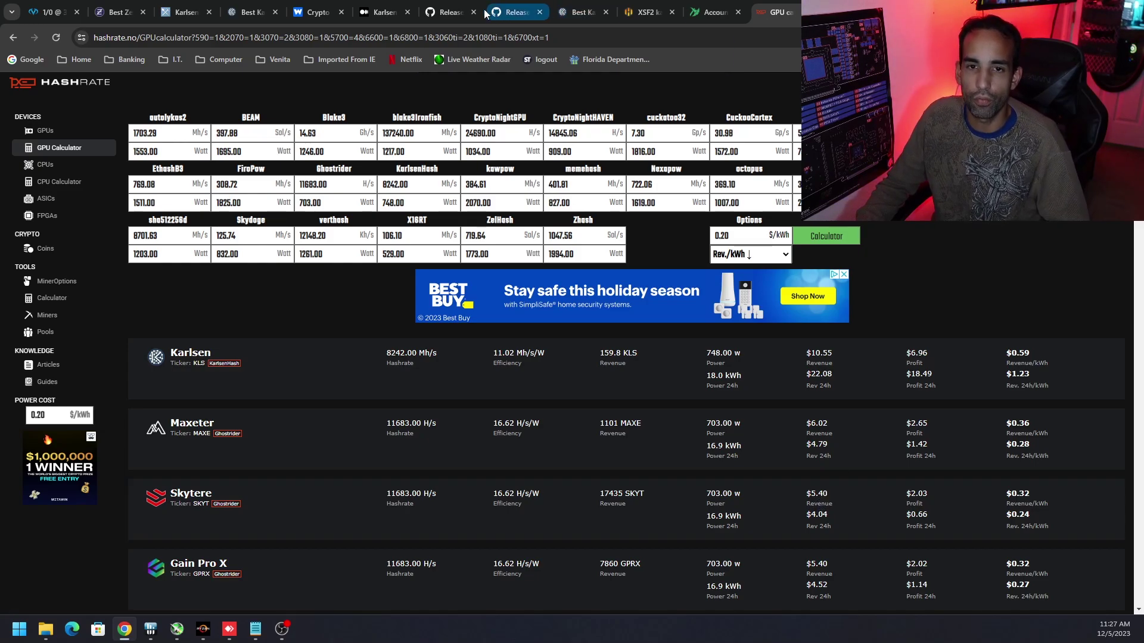
Step: Pass through the Karlsen article and karlsend releases to MiningPoolStats' Karlsen page, led by herominers at 154.42 TH/s
left_click(384, 11)
left_click(441, 11)
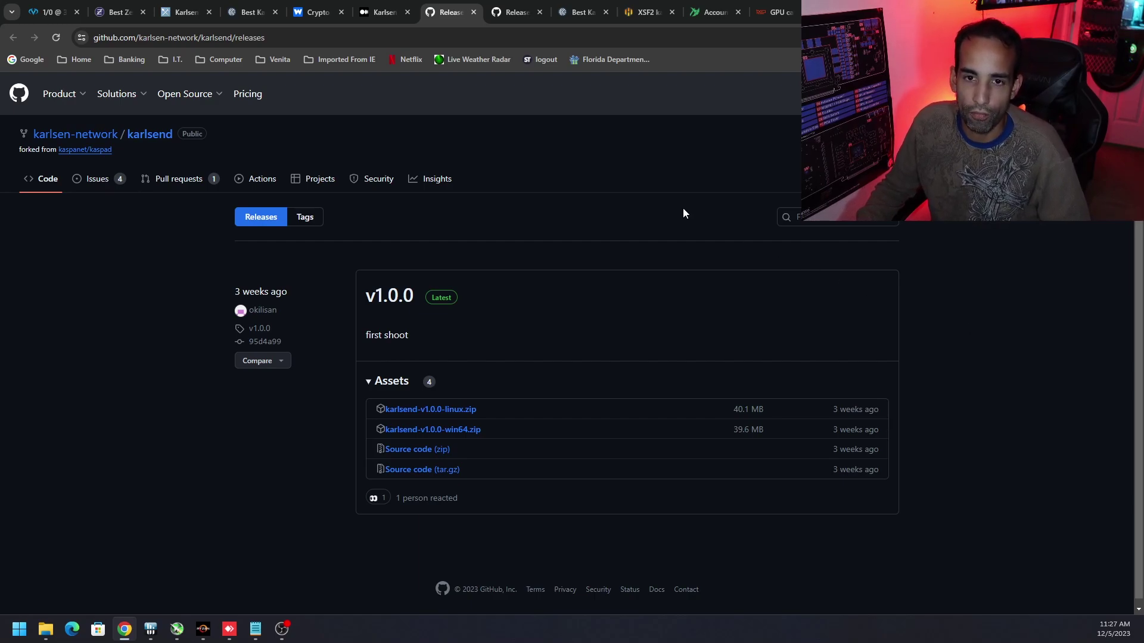
left_click(197, 10)
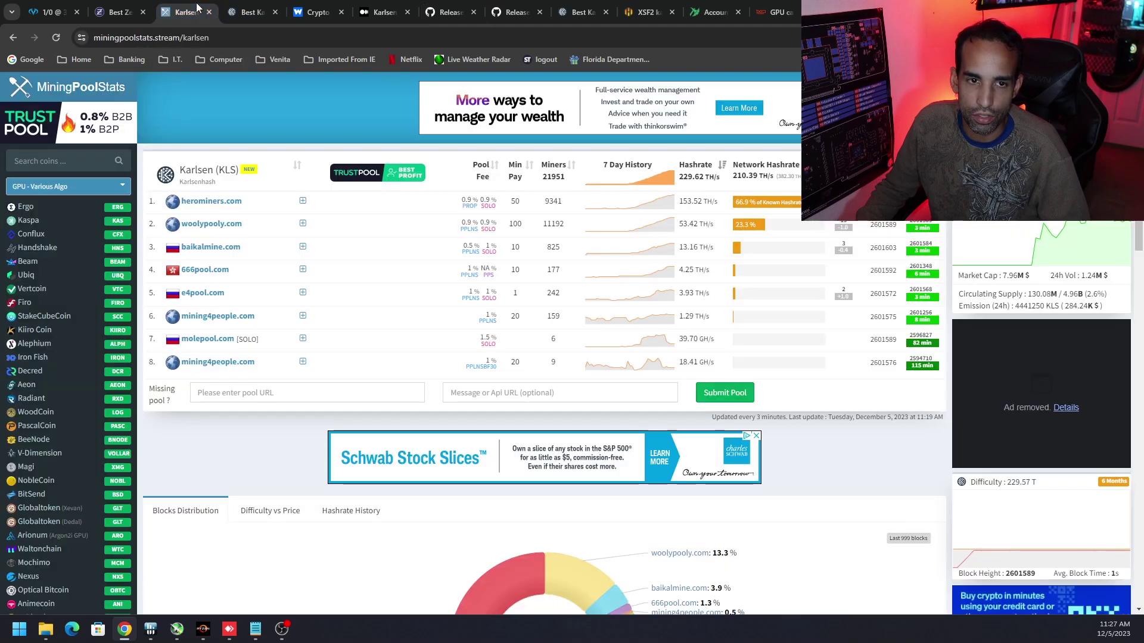
scroll(370, 369, "down", 12)
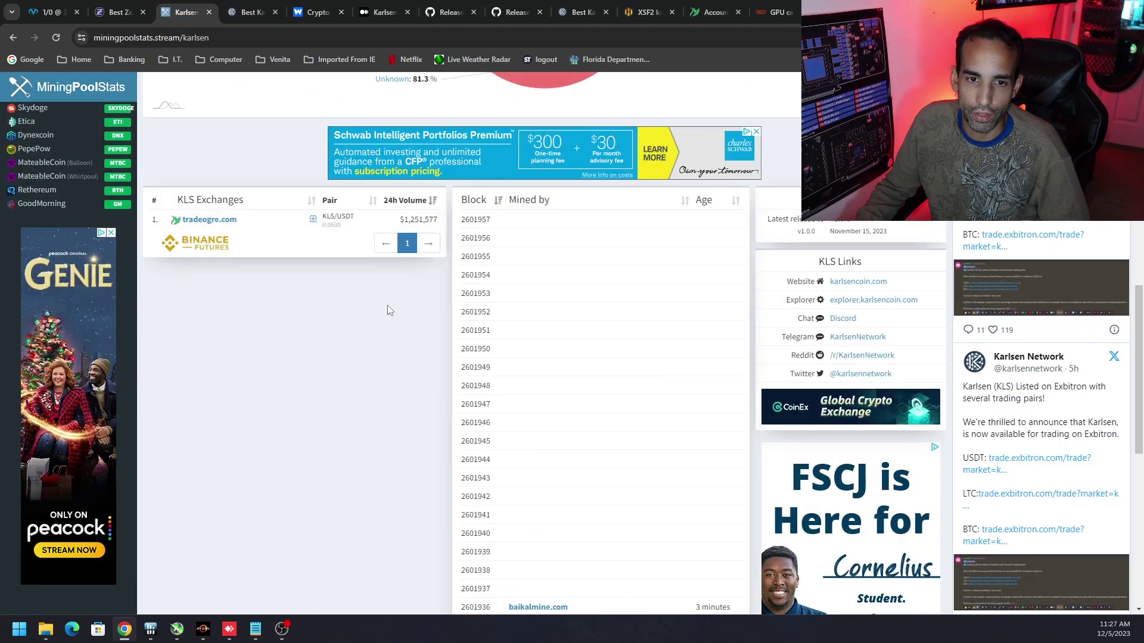
scroll(399, 345, "up", 2)
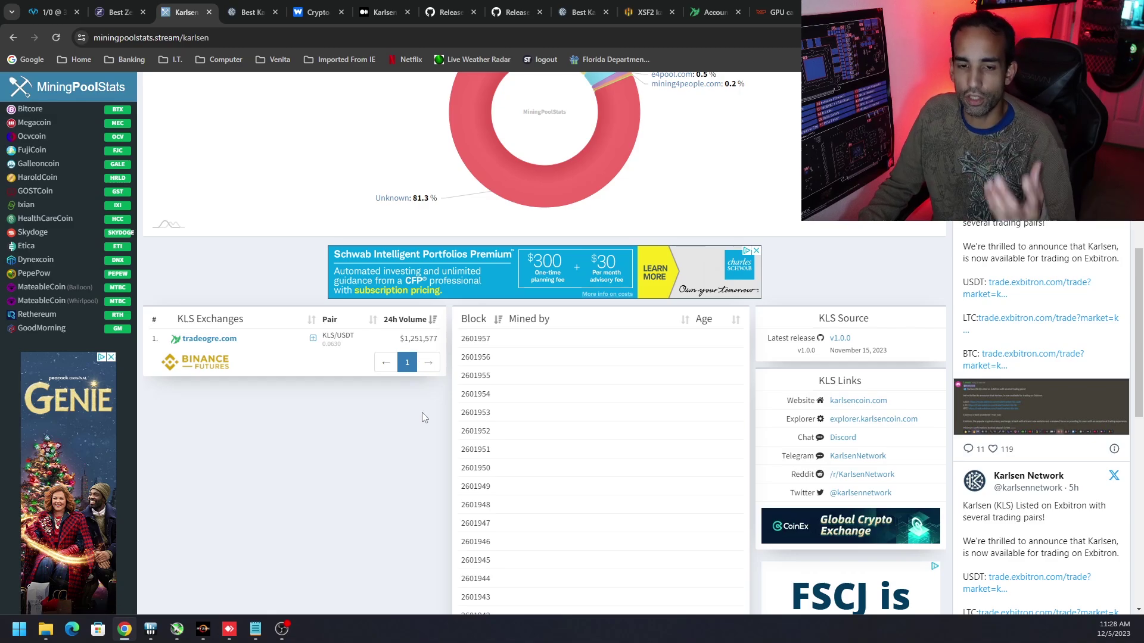
scroll(431, 410, "up", 9)
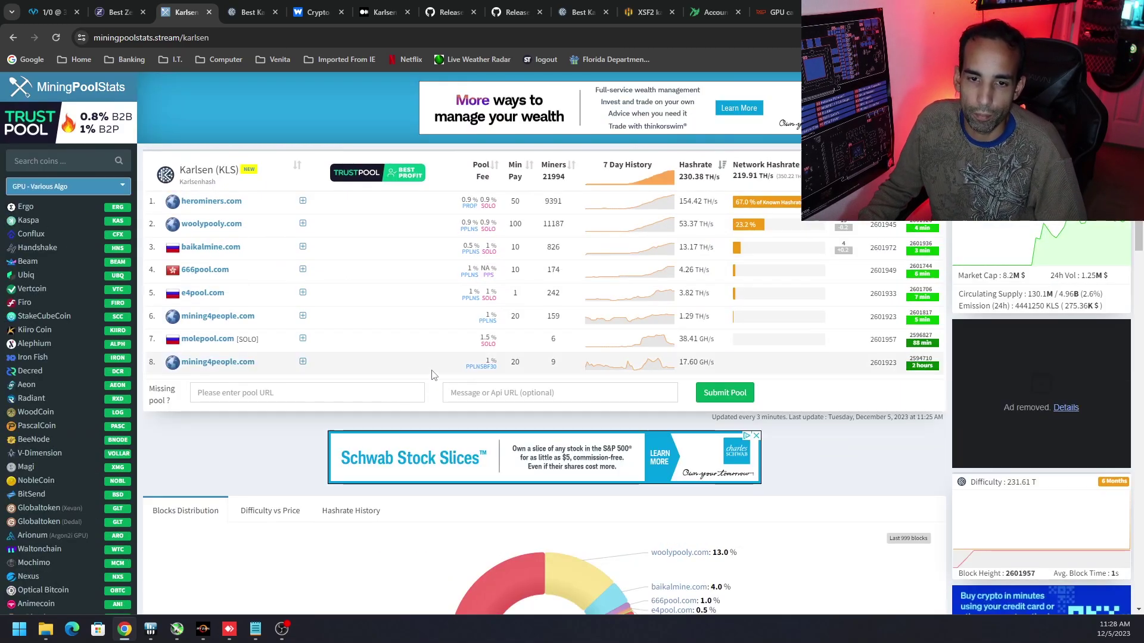